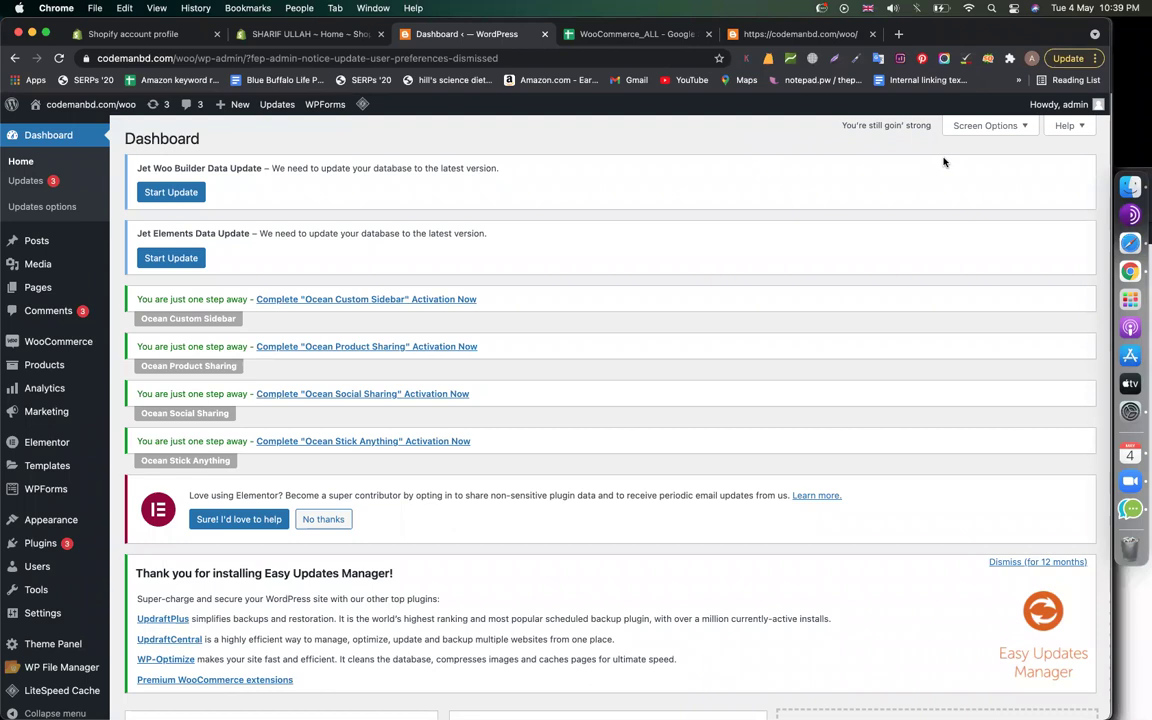
Dismiss the Easy Updates Manager notice for 12 months and open WooCommerce General settings
left_click(1010, 562)
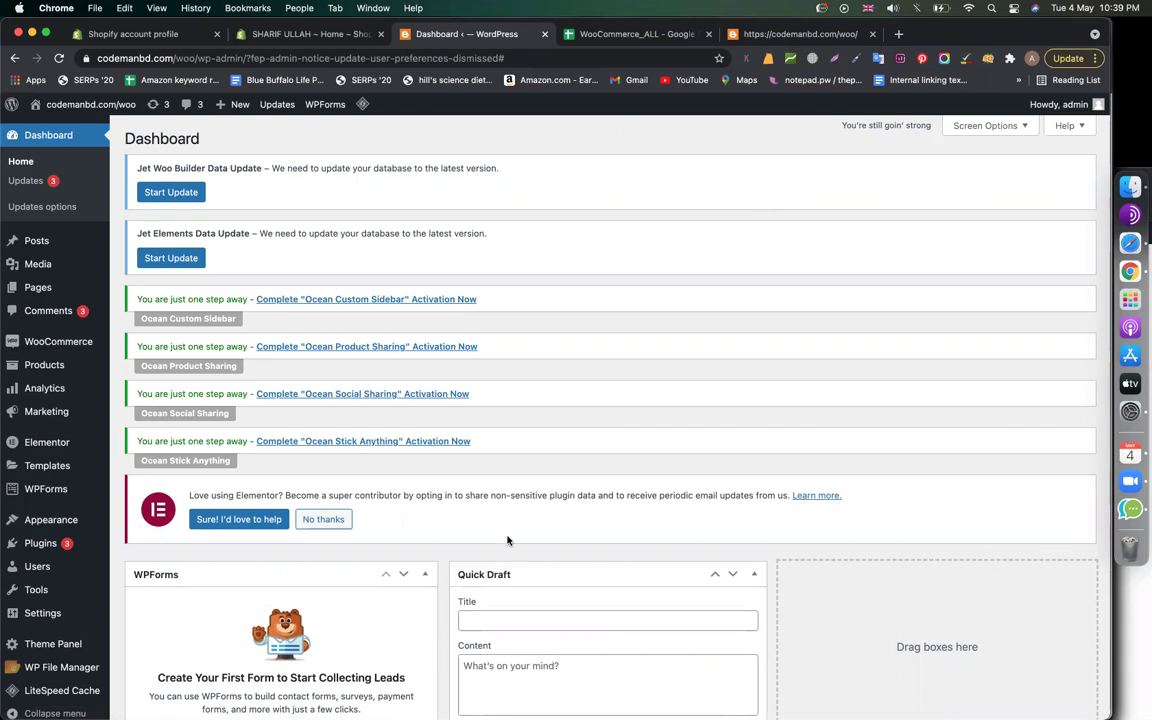
mouse_move(100, 341)
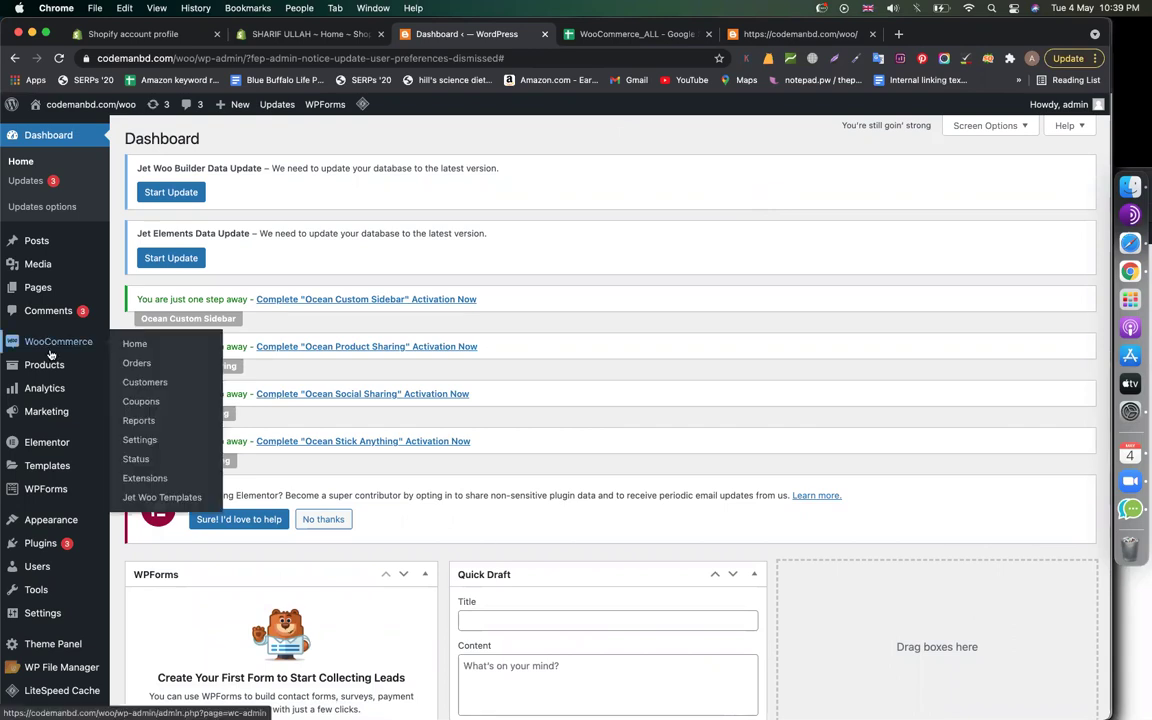
left_click(141, 442)
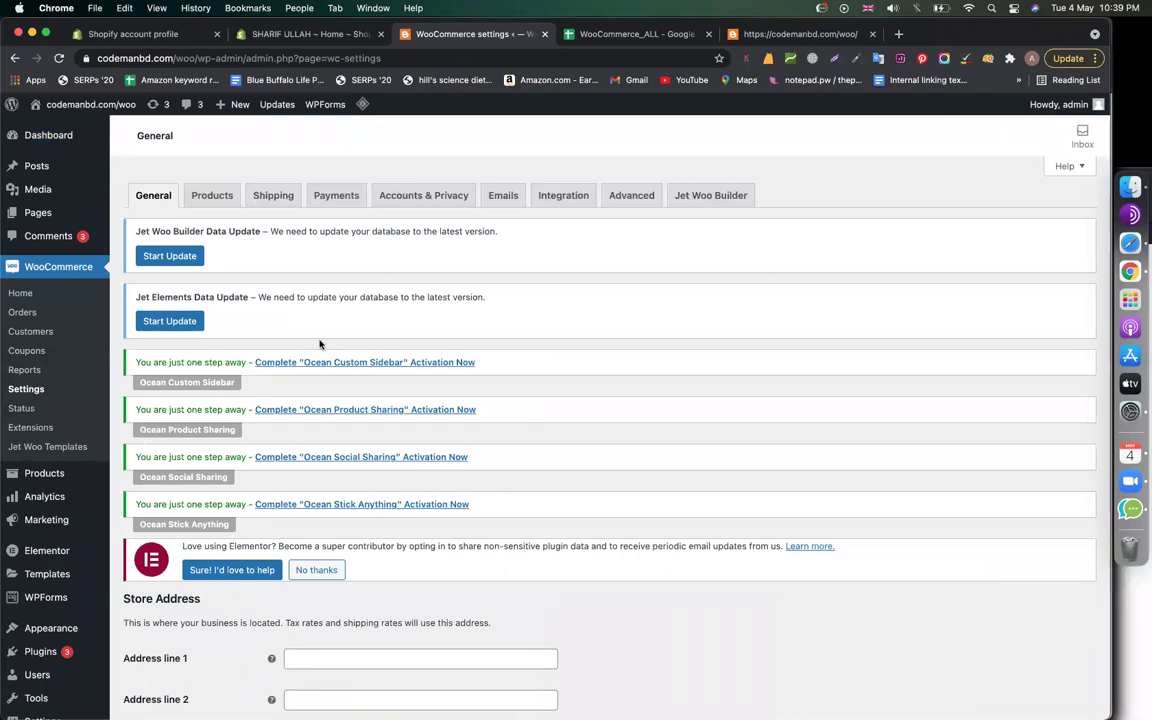
Load aliexpress.com in a new browser tab
left_click(898, 35)
type("ali")
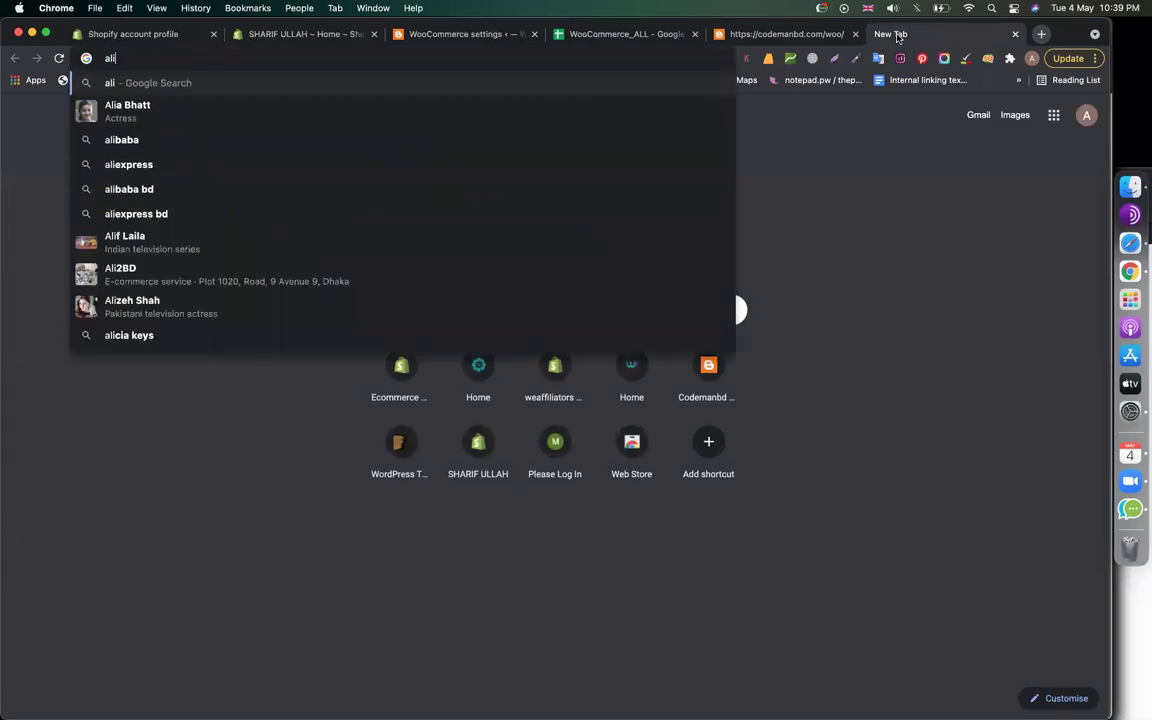
type("express")
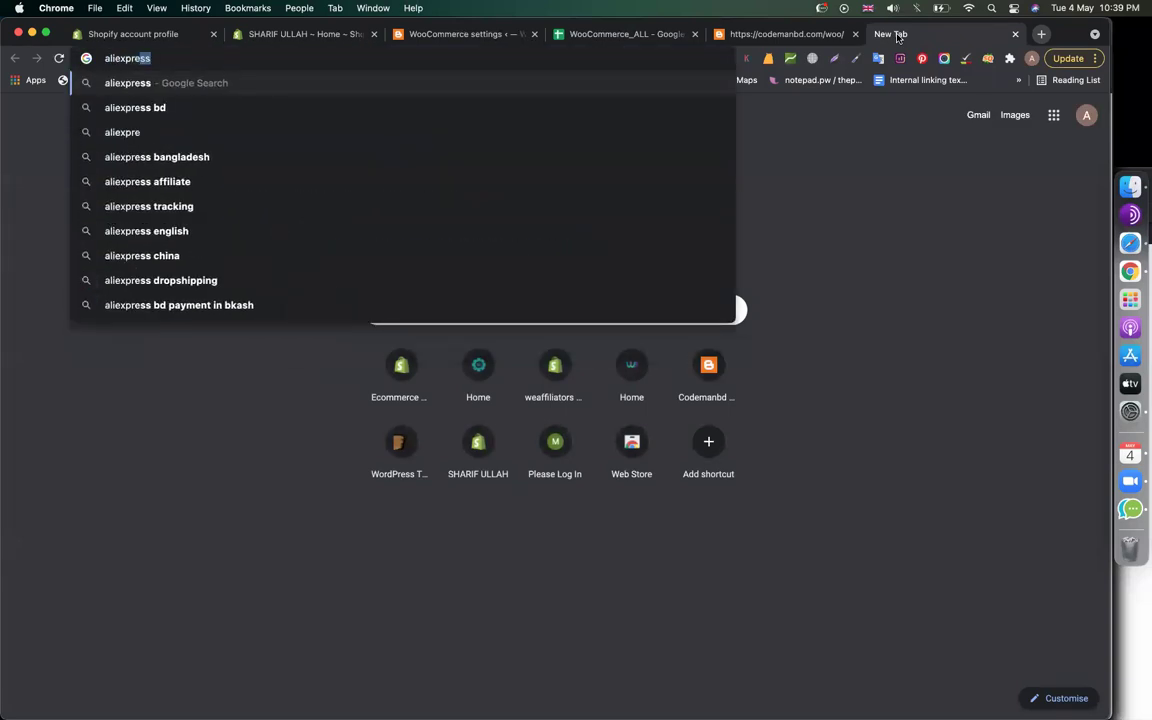
type(".com")
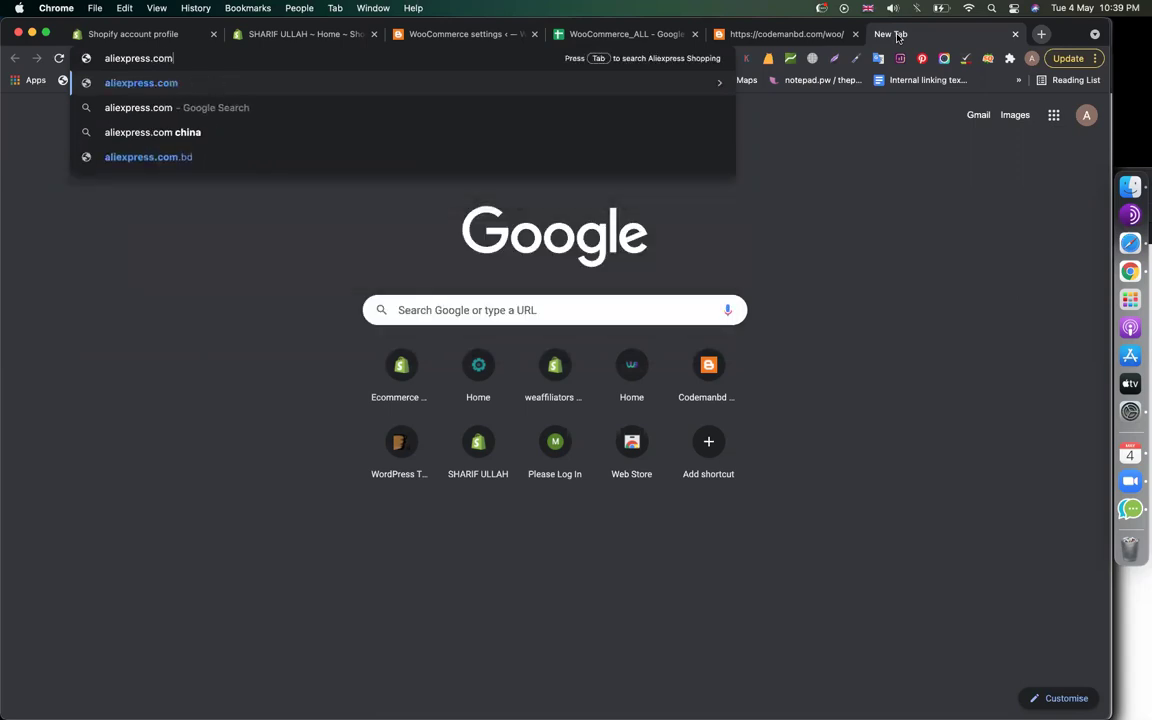
key("Return")
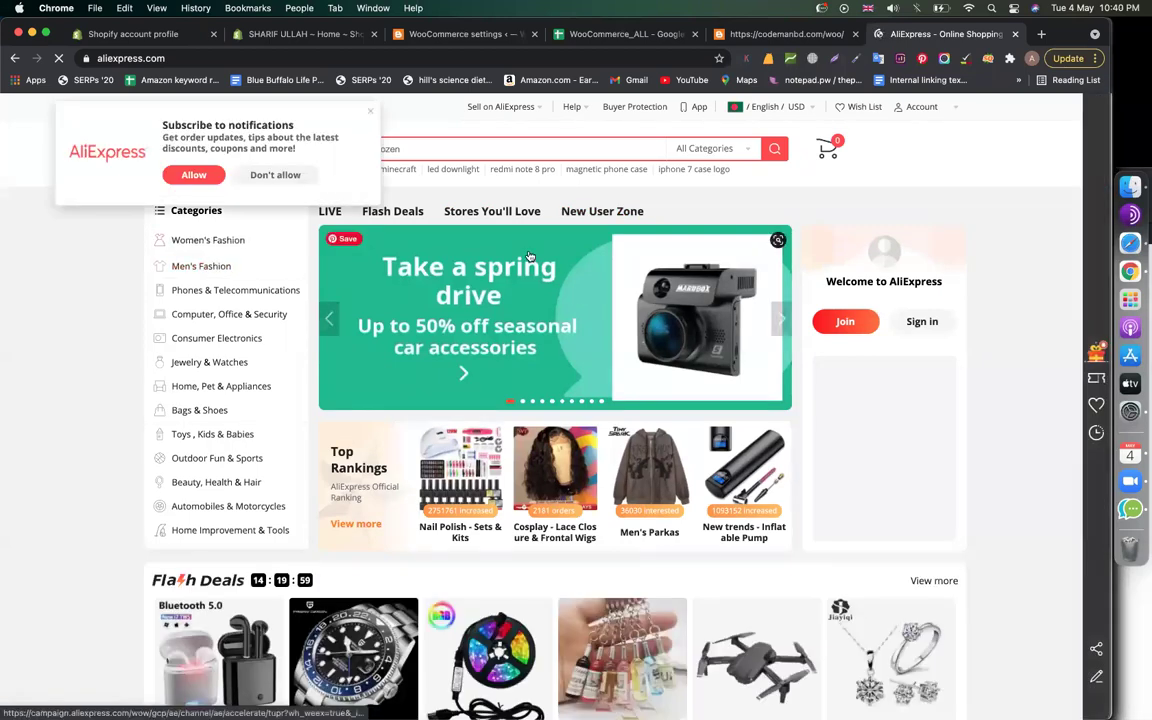
Dismiss the subscription prompt and open the black polo shirt from Men's Fashion
left_click(275, 174)
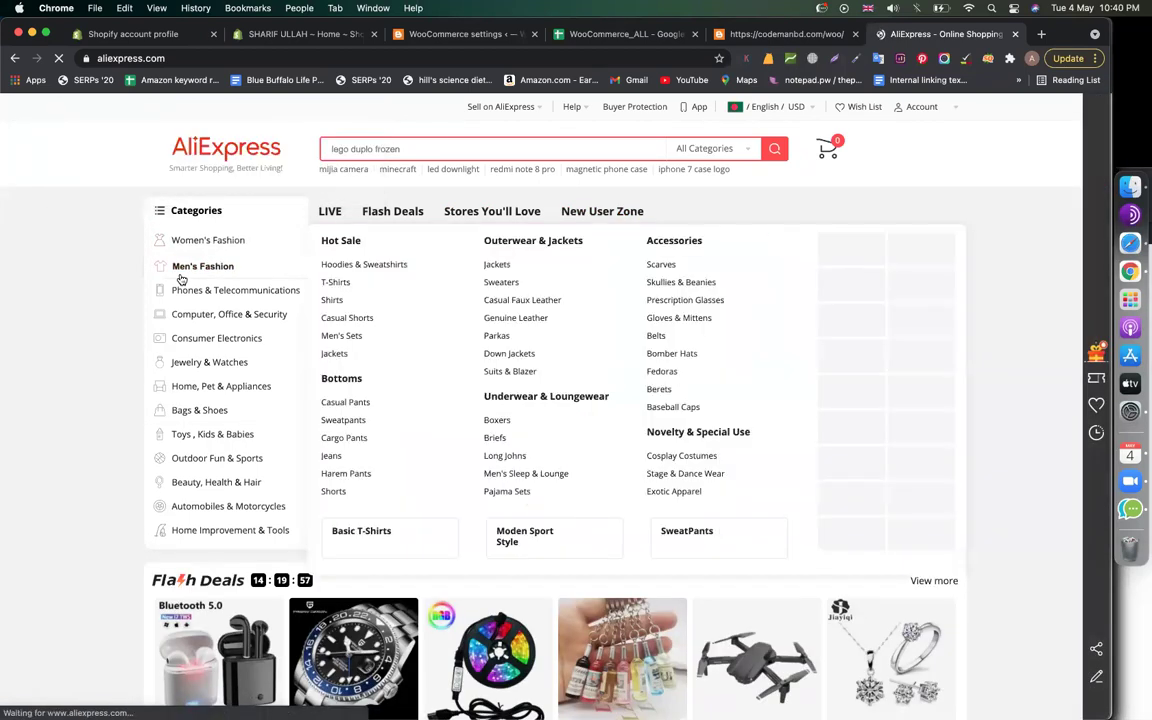
left_click(190, 268)
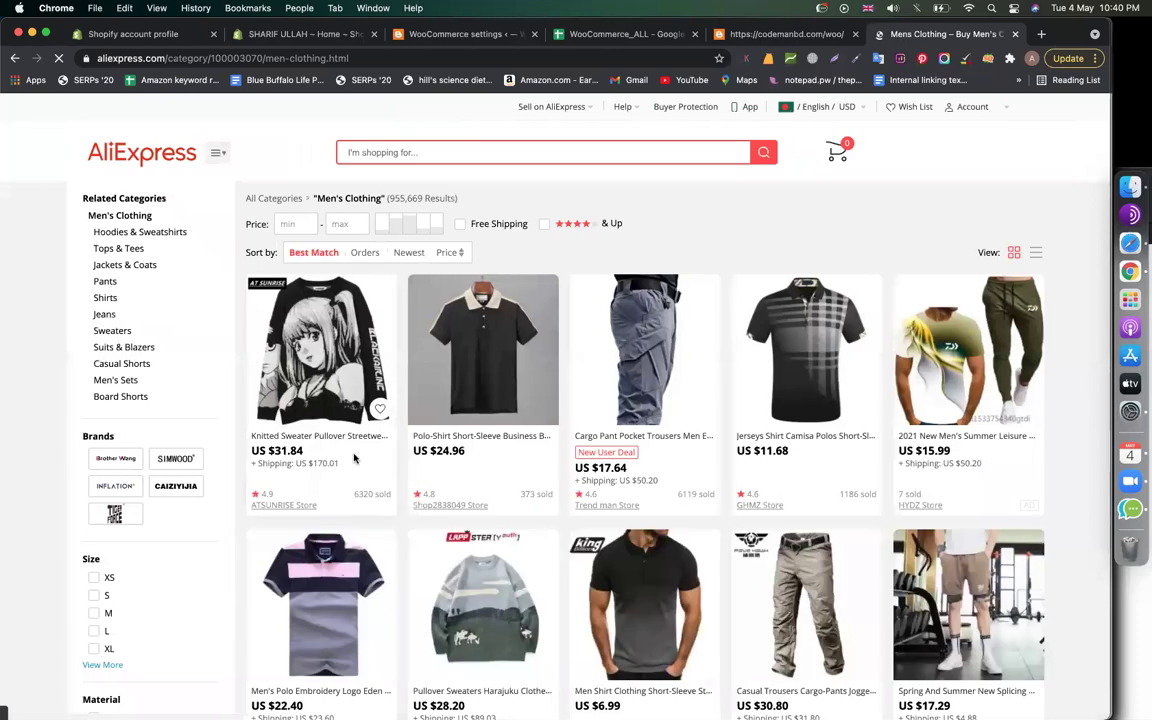
left_click(476, 436)
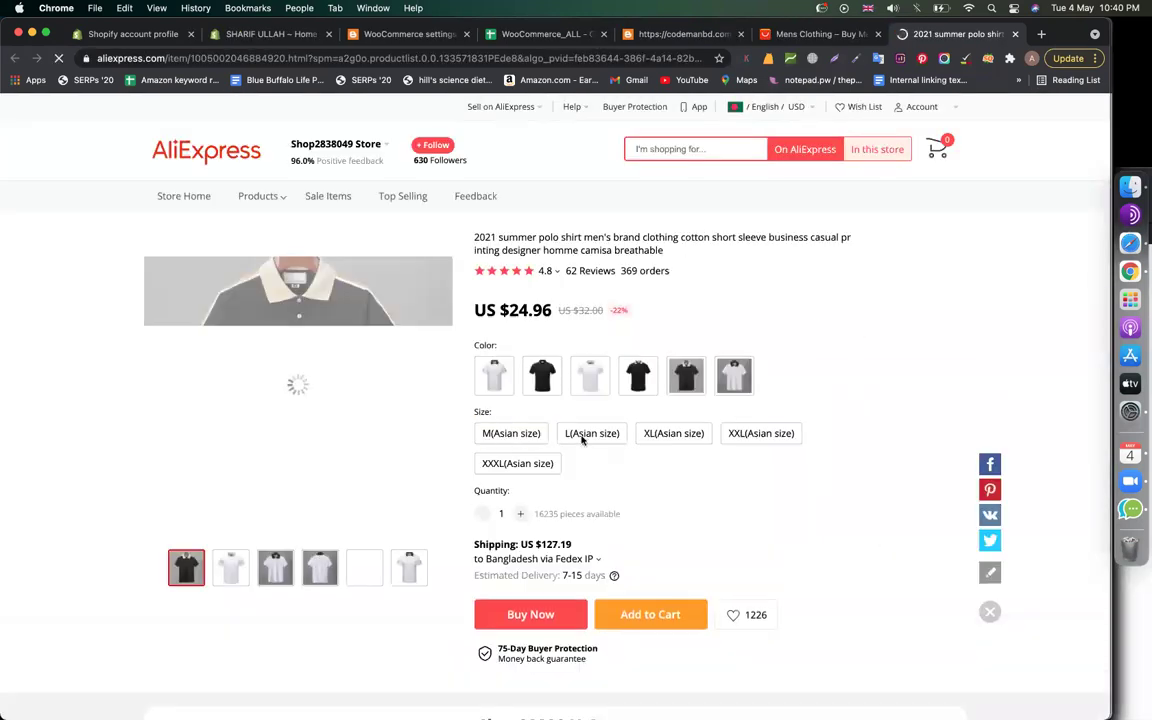
Highlight the US $24.96 price and US $127.19 shipping cost
scroll(640, 522, "down", 2)
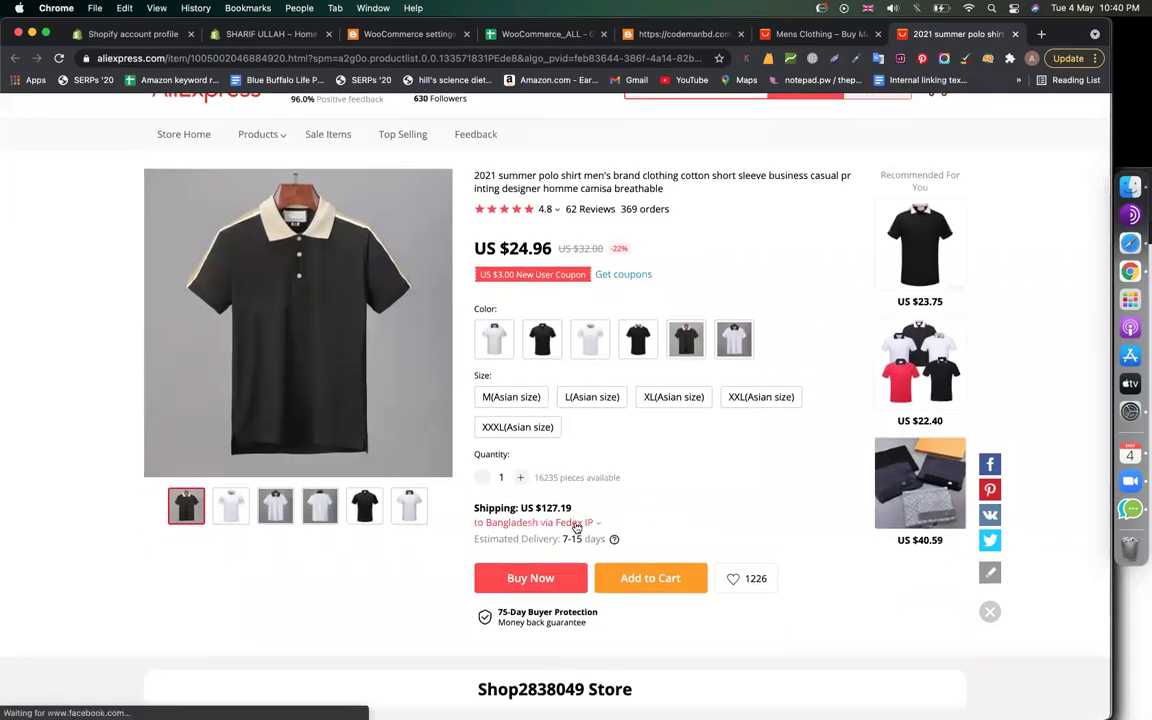
left_click_drag(571, 506, 534, 508)
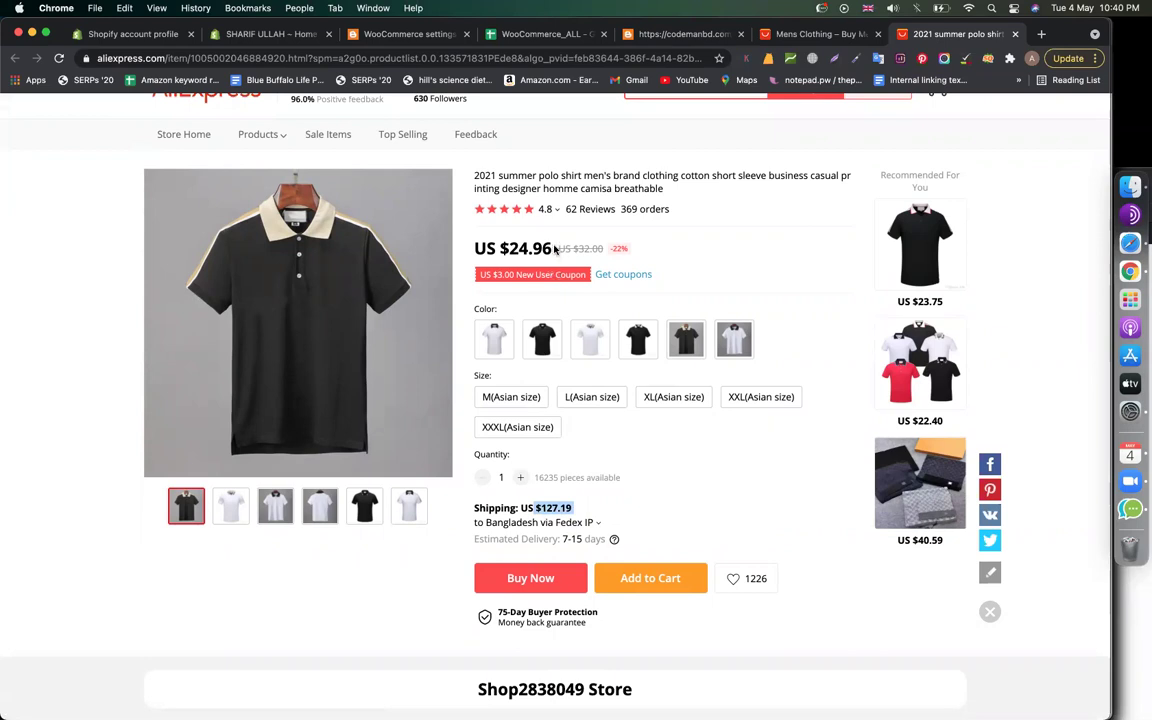
left_click_drag(552, 249, 509, 247)
left_click_drag(573, 507, 540, 508)
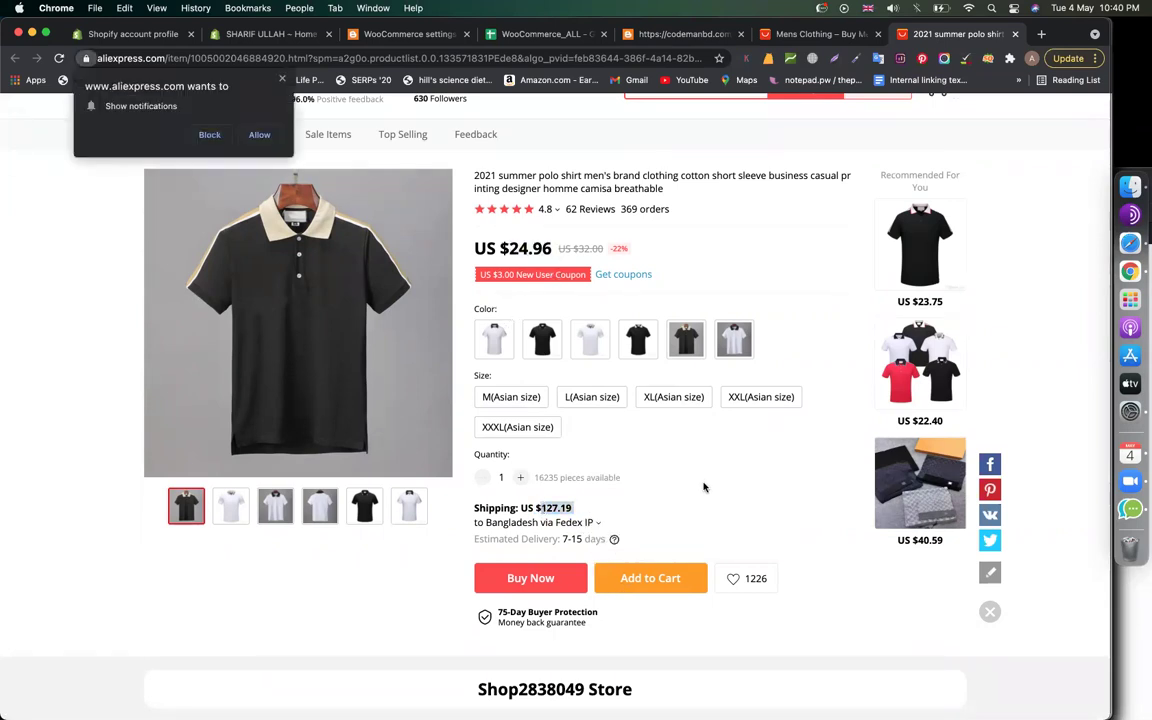
Check the polo shirt's shipping options to United States, then close without applying
left_click(594, 523)
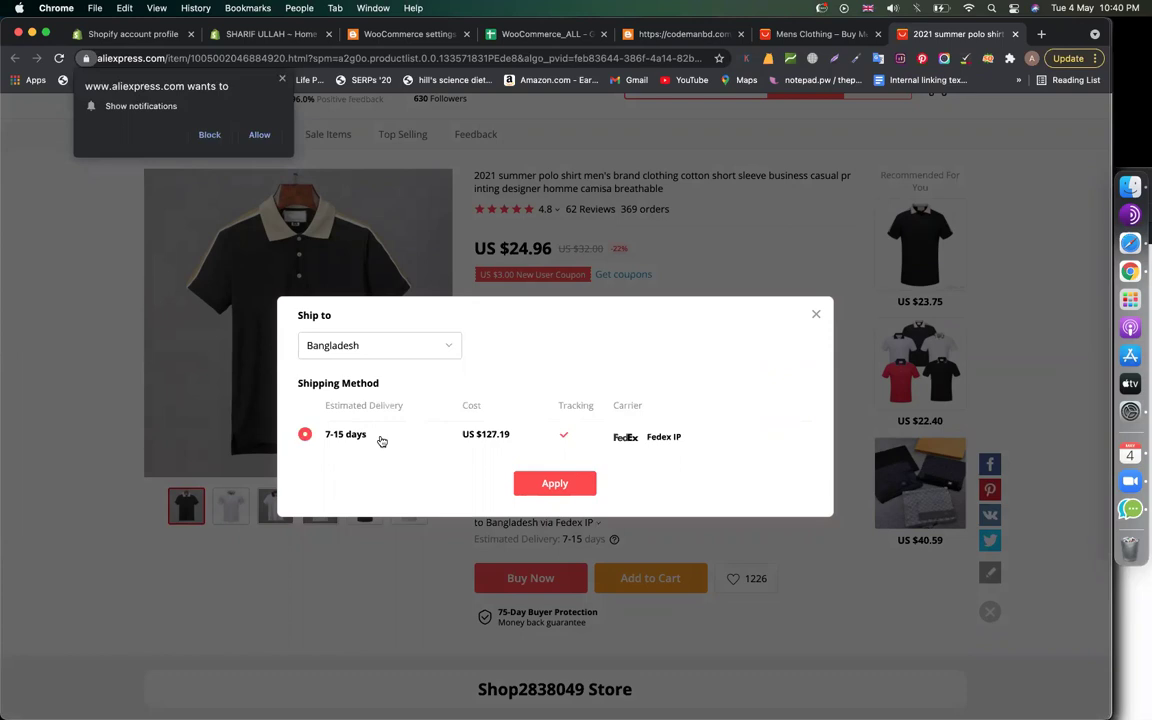
left_click(398, 344)
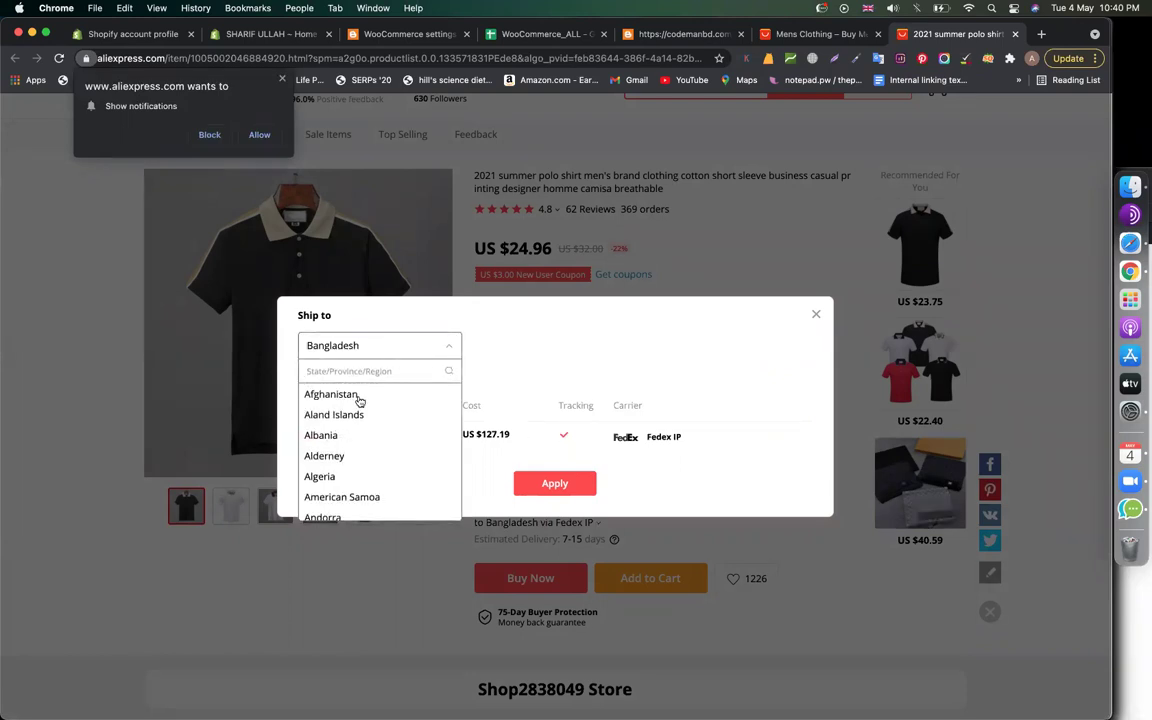
type("uni")
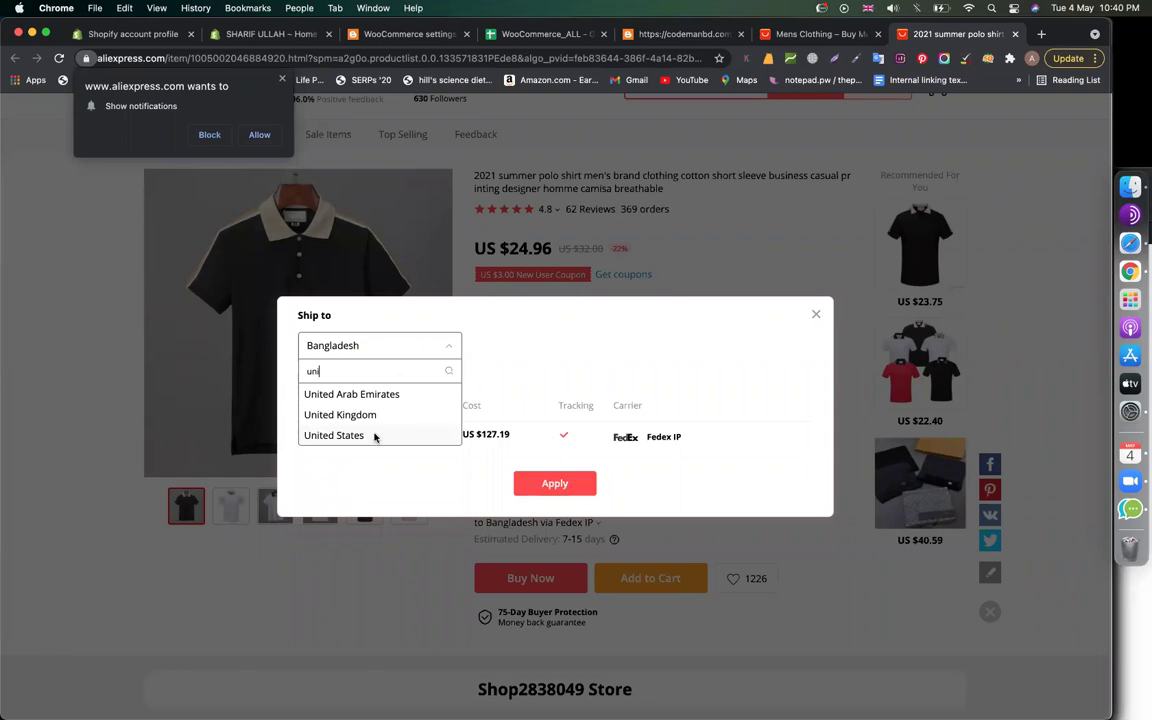
left_click(374, 436)
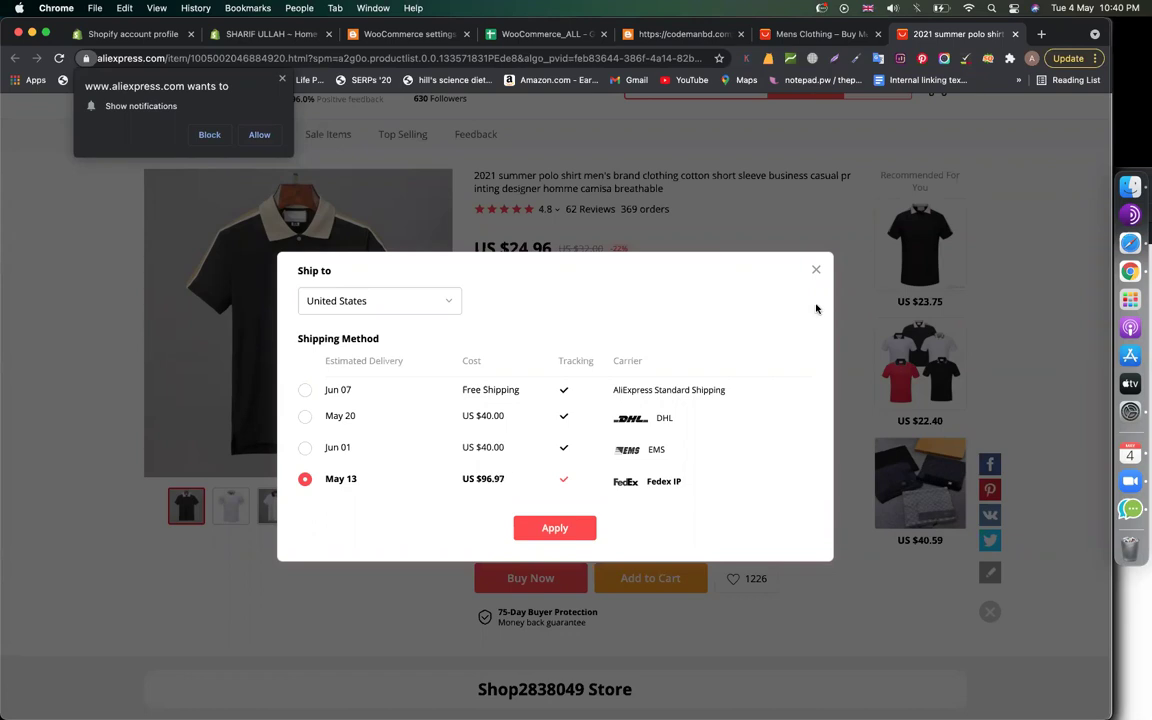
left_click(815, 268)
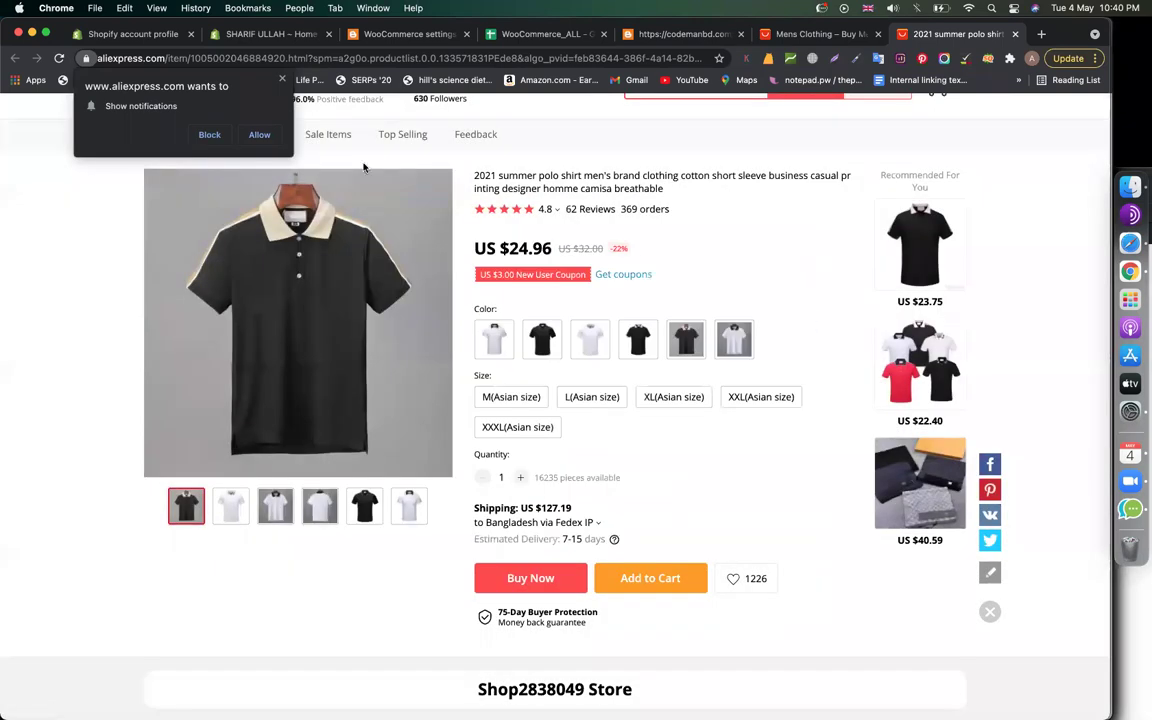
Block browser notifications and highlight the US $127.19 shipping cost
left_click(282, 78)
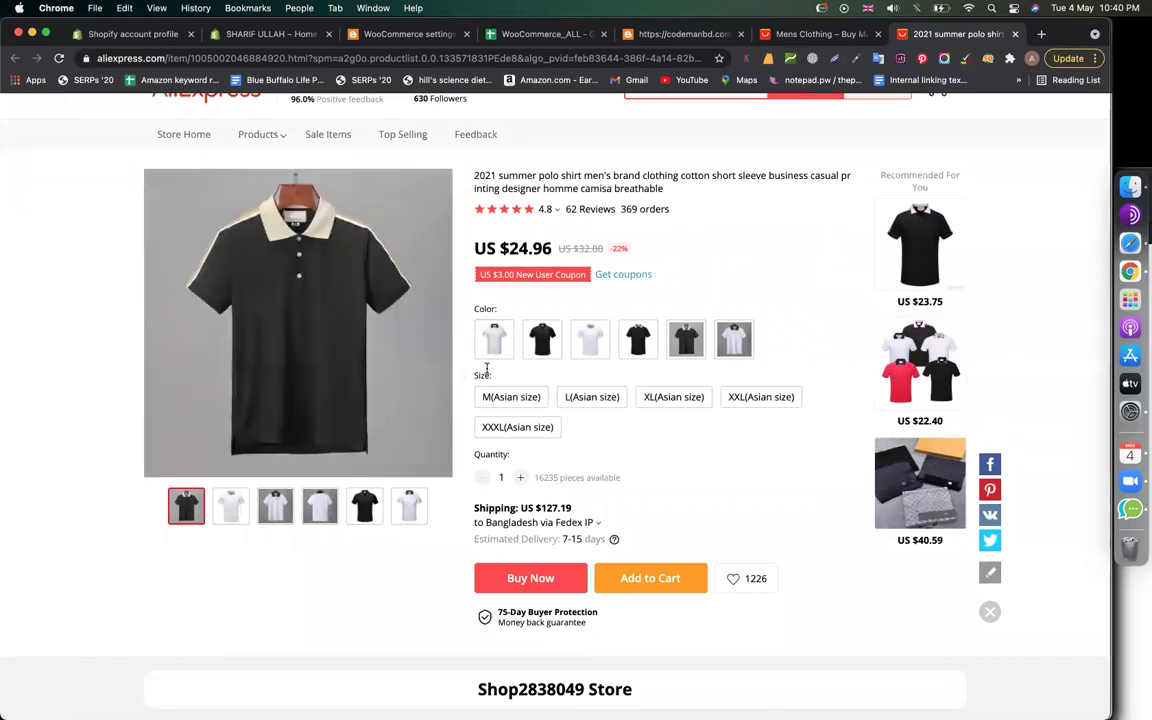
scroll(658, 345, "up", 1)
scroll(661, 347, "down", 5)
scroll(690, 332, "up", 6)
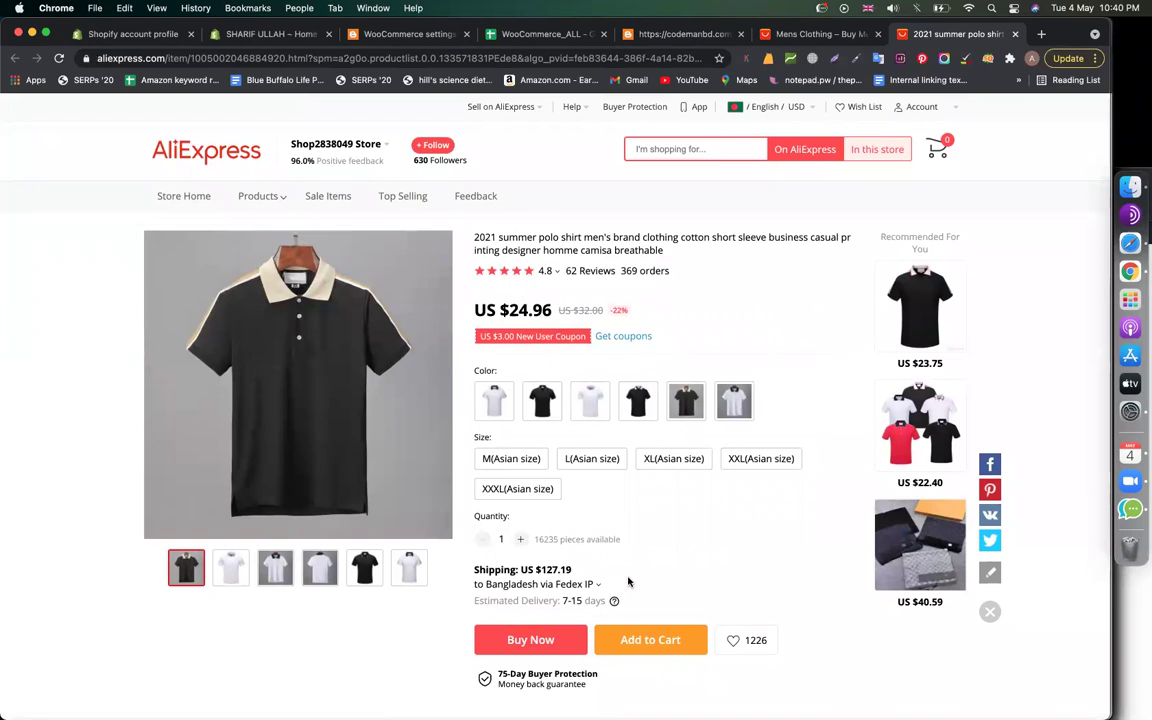
left_click_drag(573, 569, 539, 569)
left_click(1033, 287)
Back in WooCommerce settings, go to Shipping and begin a new shipping zone
left_click(396, 37)
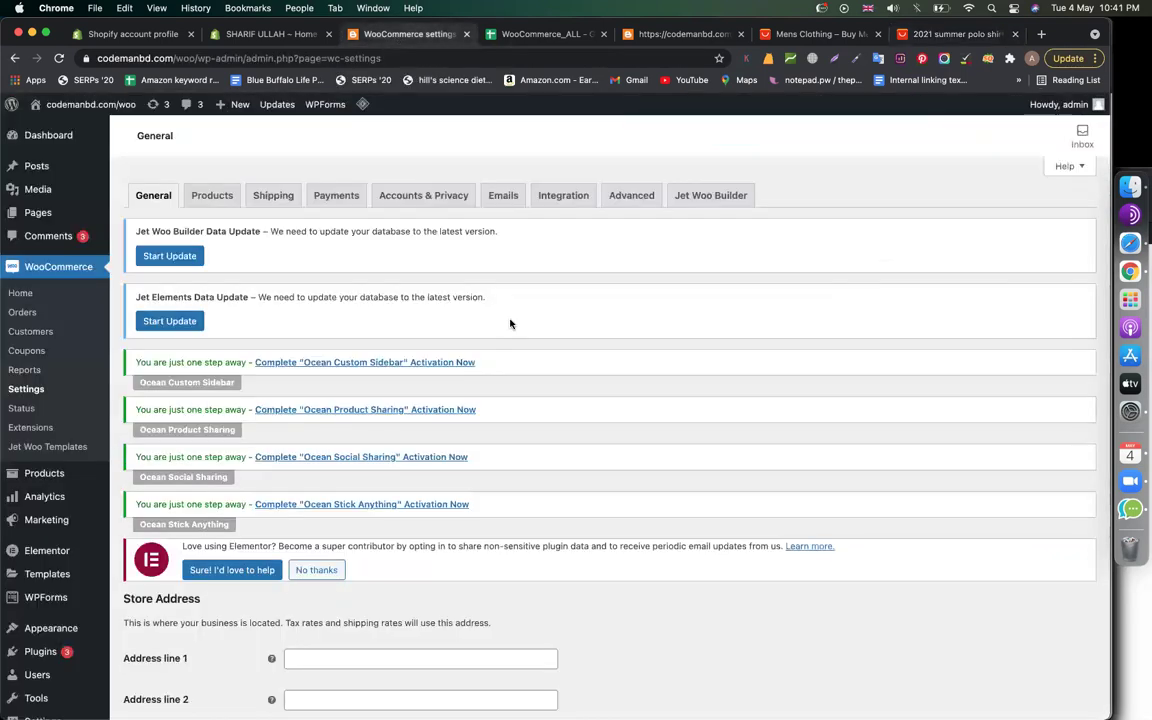
scroll(510, 323, "down", 5)
scroll(450, 300, "up", 5)
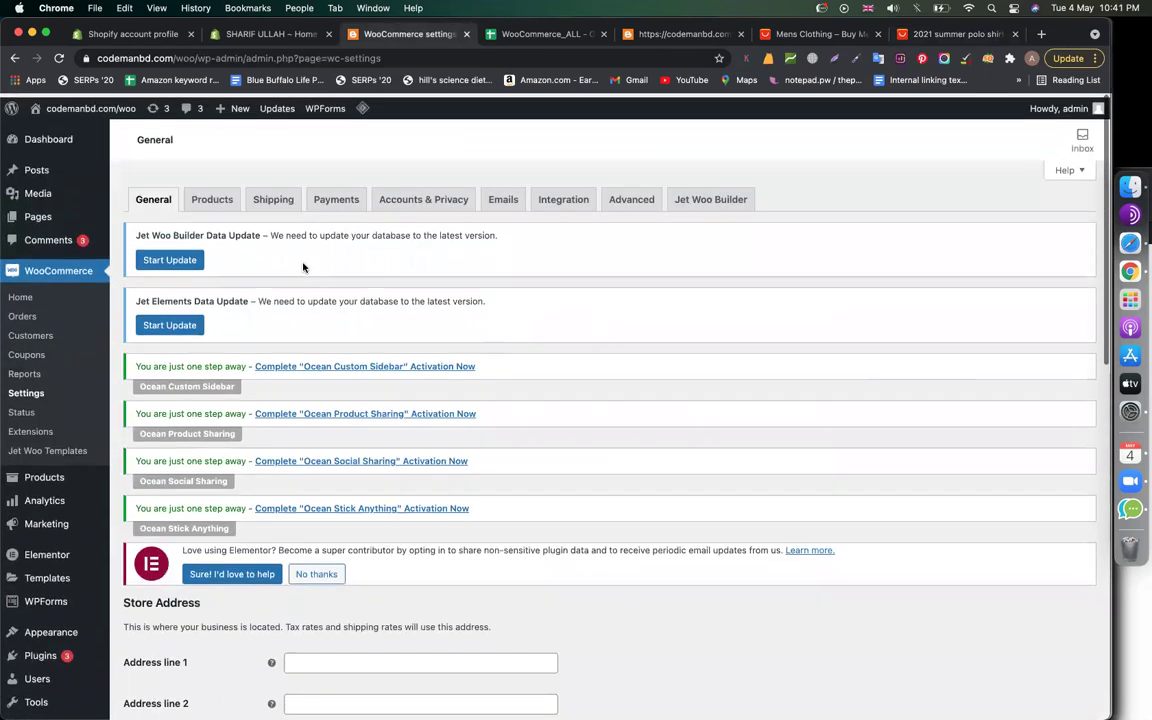
left_click(276, 197)
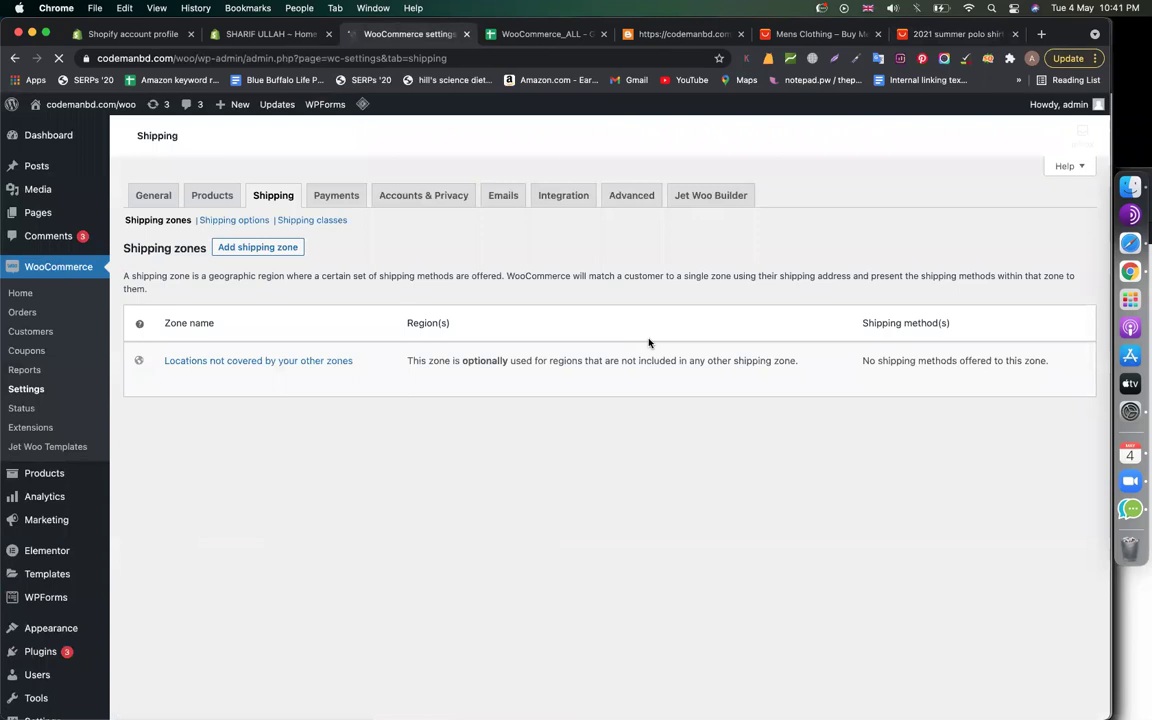
scroll(425, 357, "down", 5)
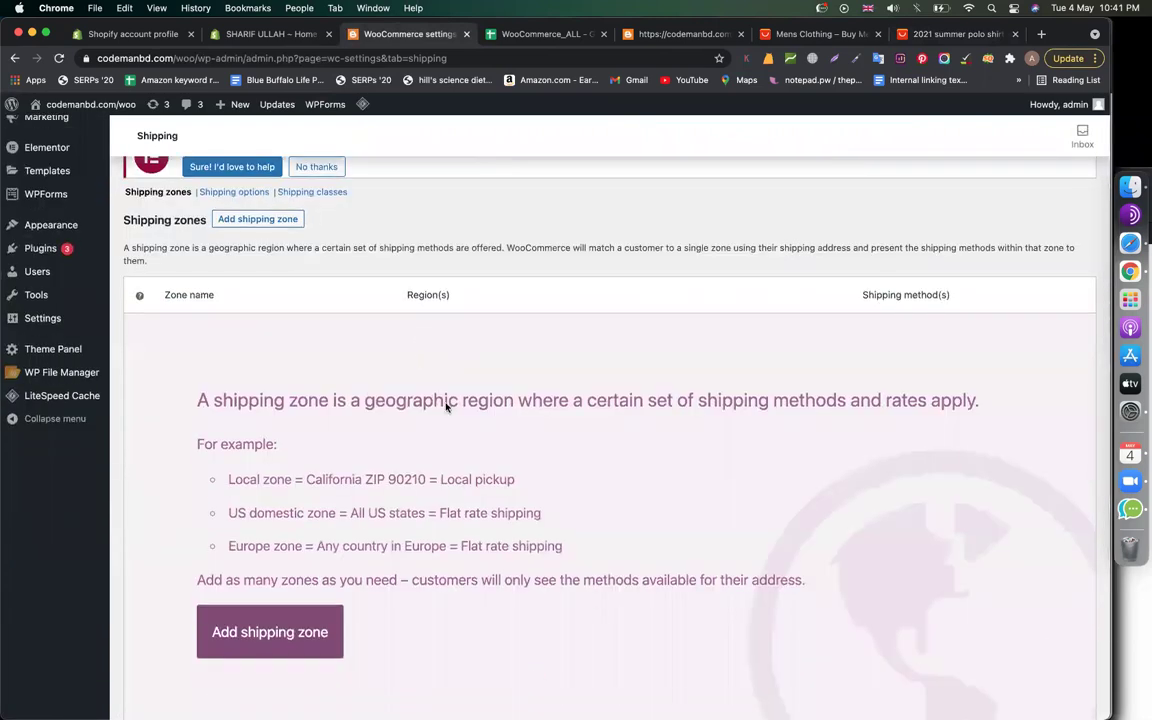
scroll(450, 444, "down", 1)
scroll(450, 444, "up", 2)
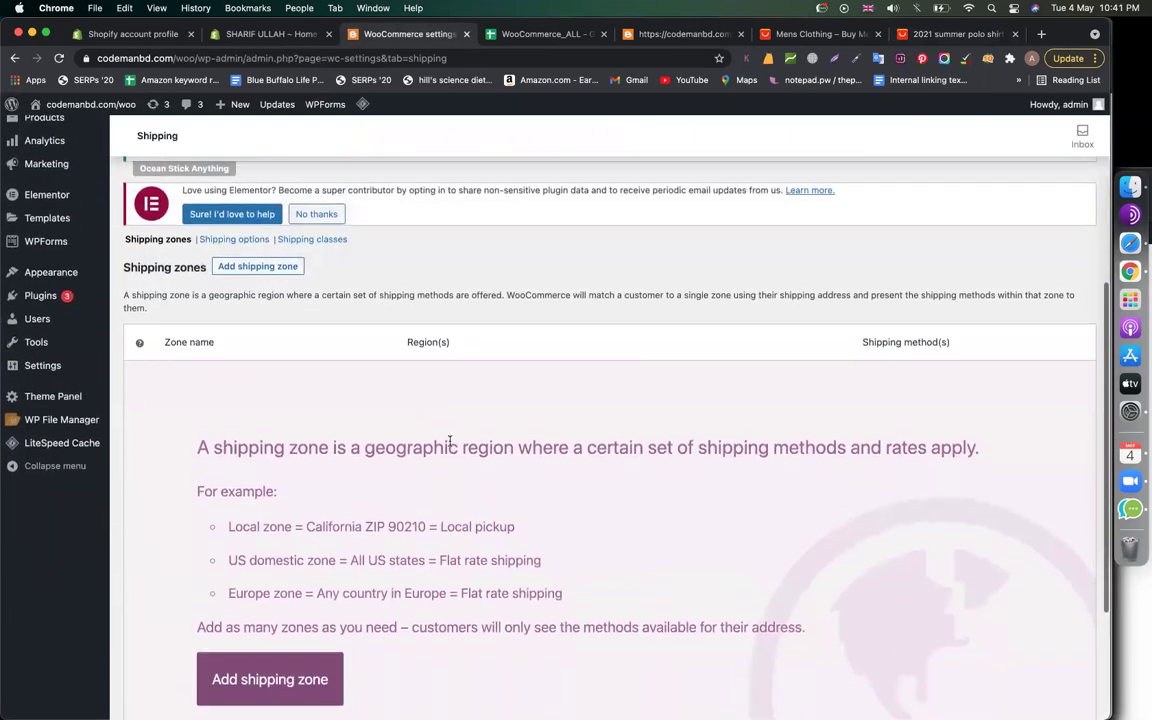
left_click(274, 268)
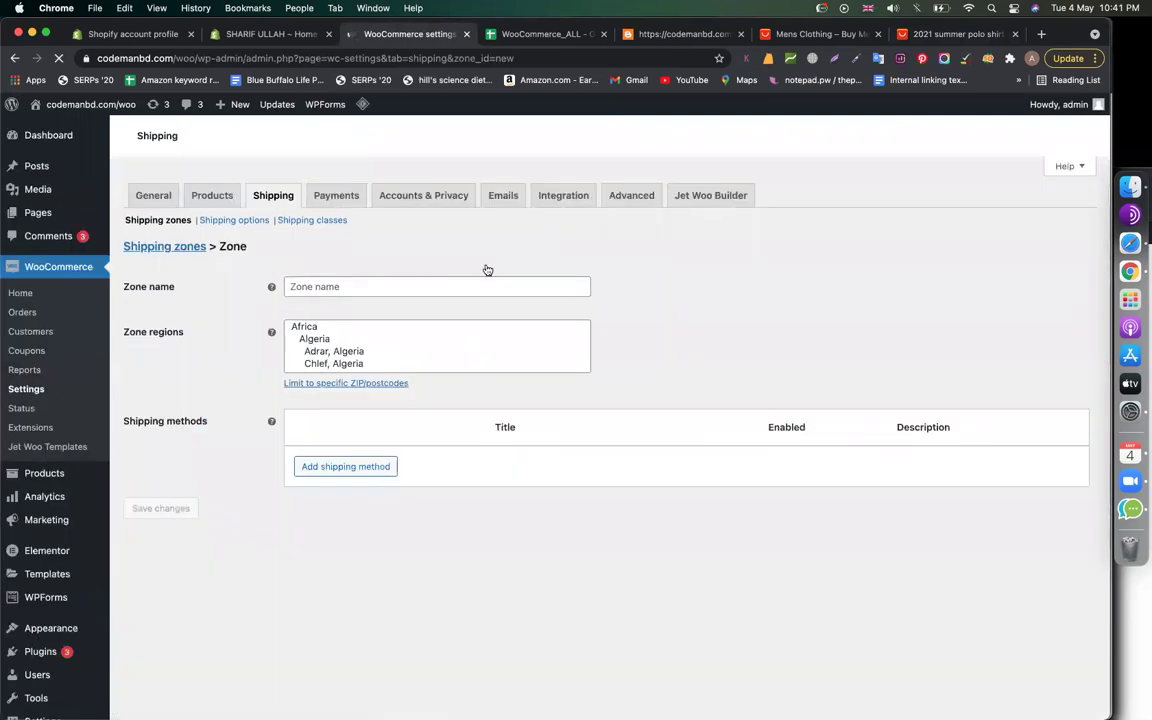
Name the zone BD with region Bangladesh and bring up the shipping method choices
scroll(512, 473, "down", 5)
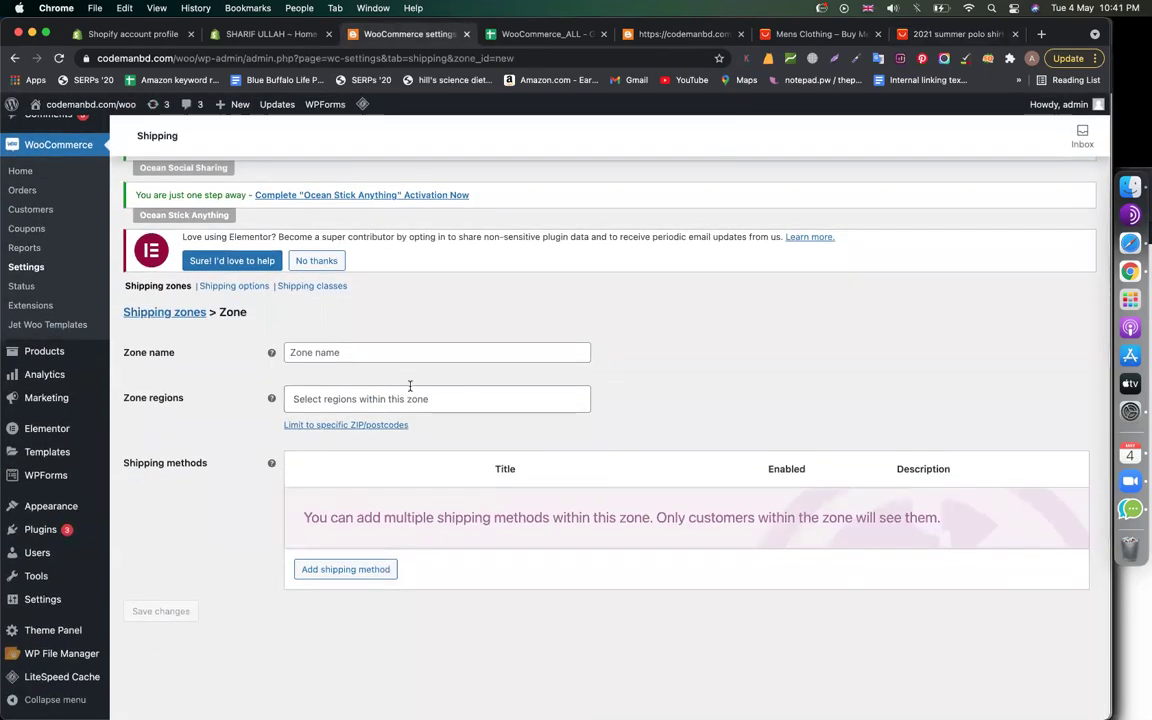
left_click(331, 353)
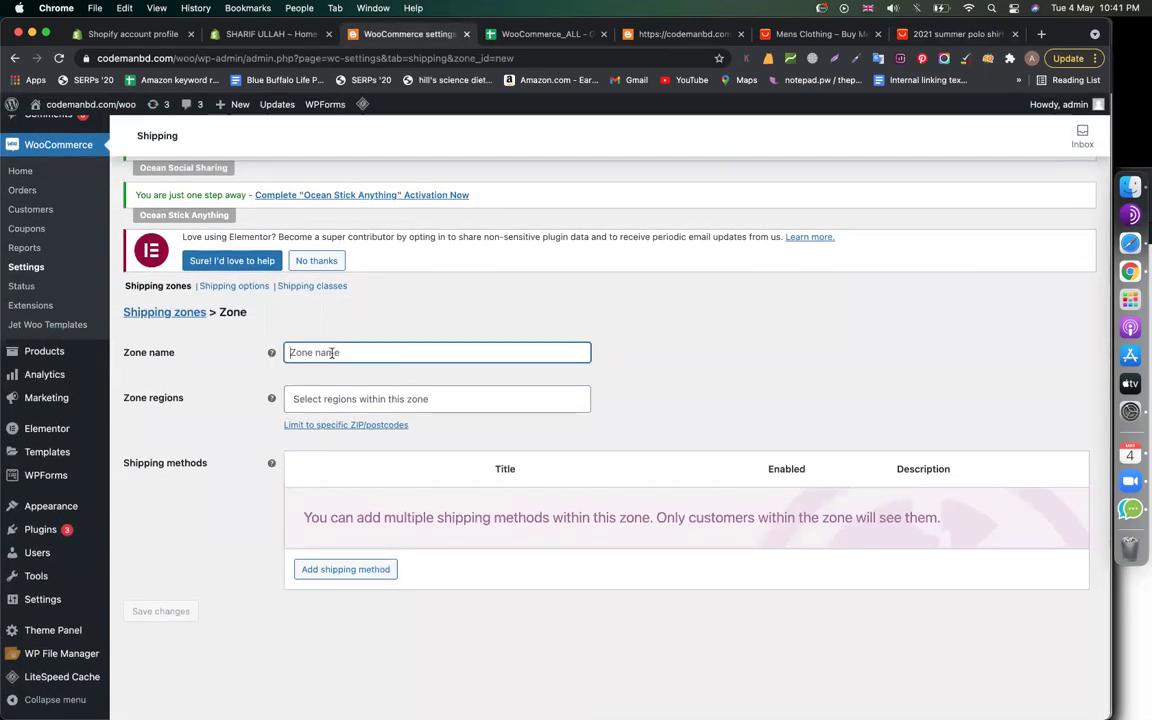
type("BD")
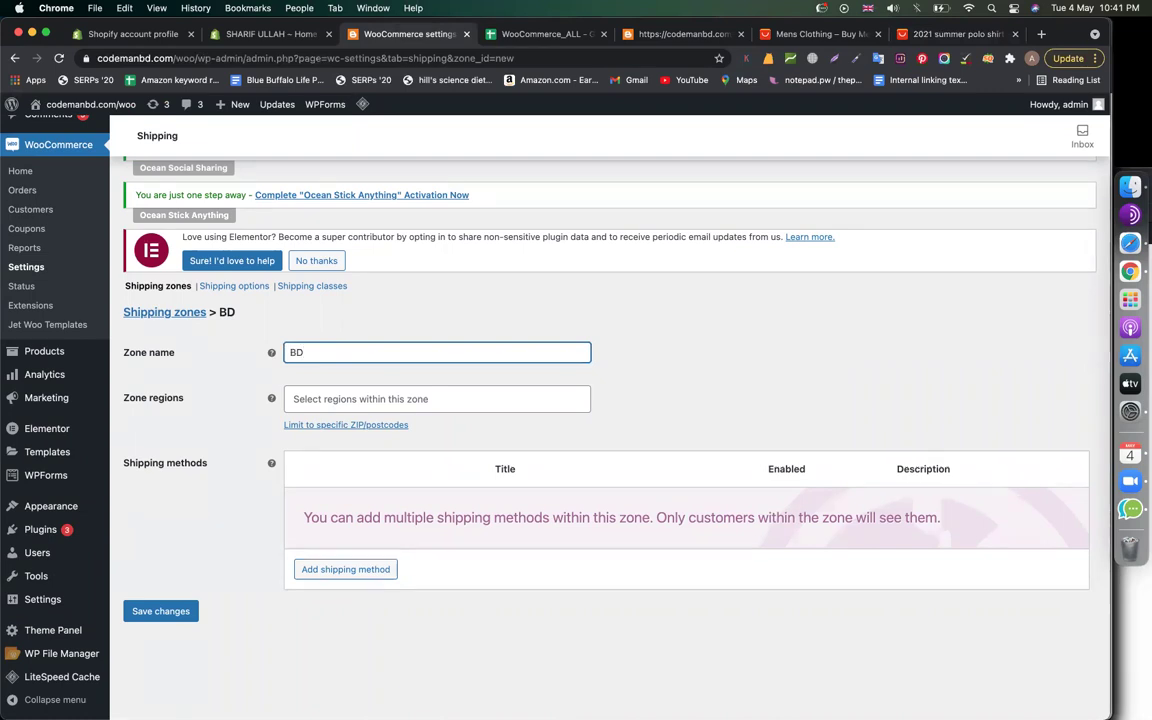
left_click(327, 399)
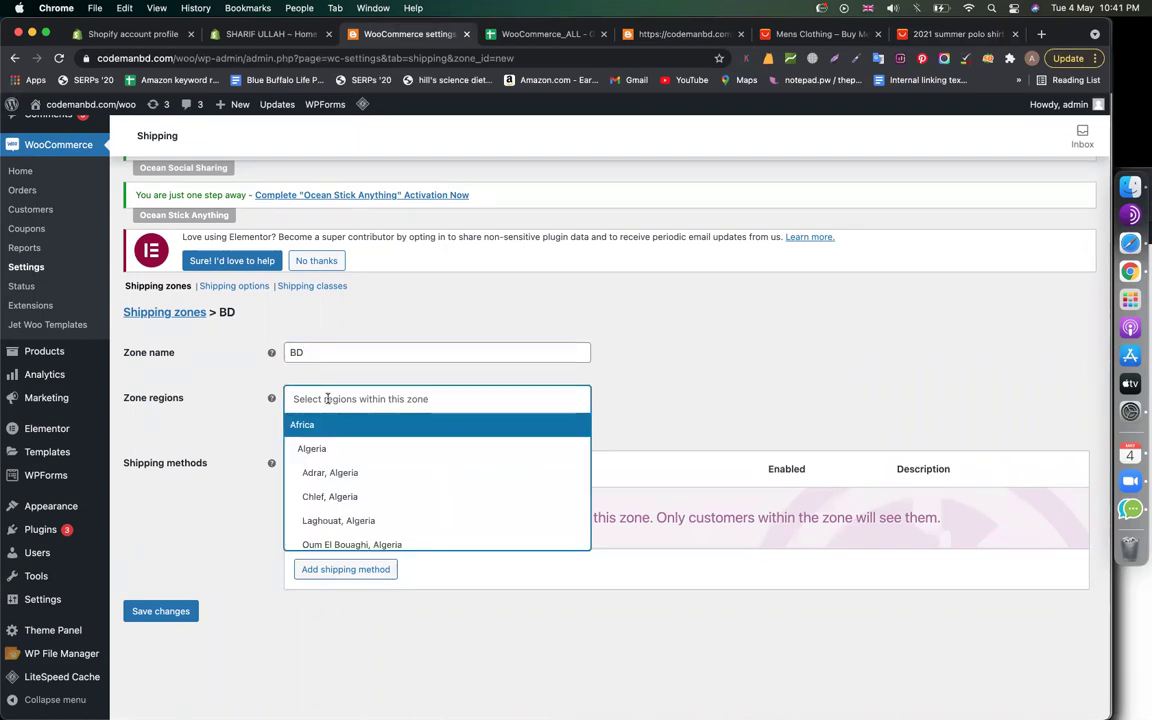
type("ban")
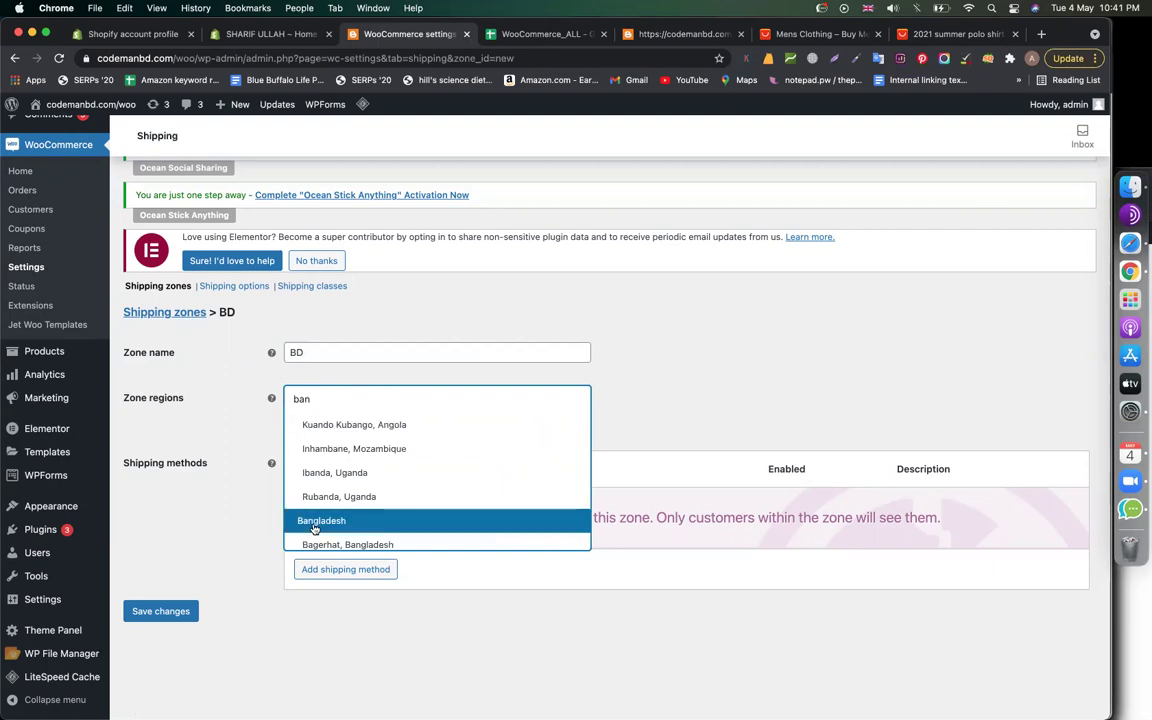
scroll(330, 490, "down", 3)
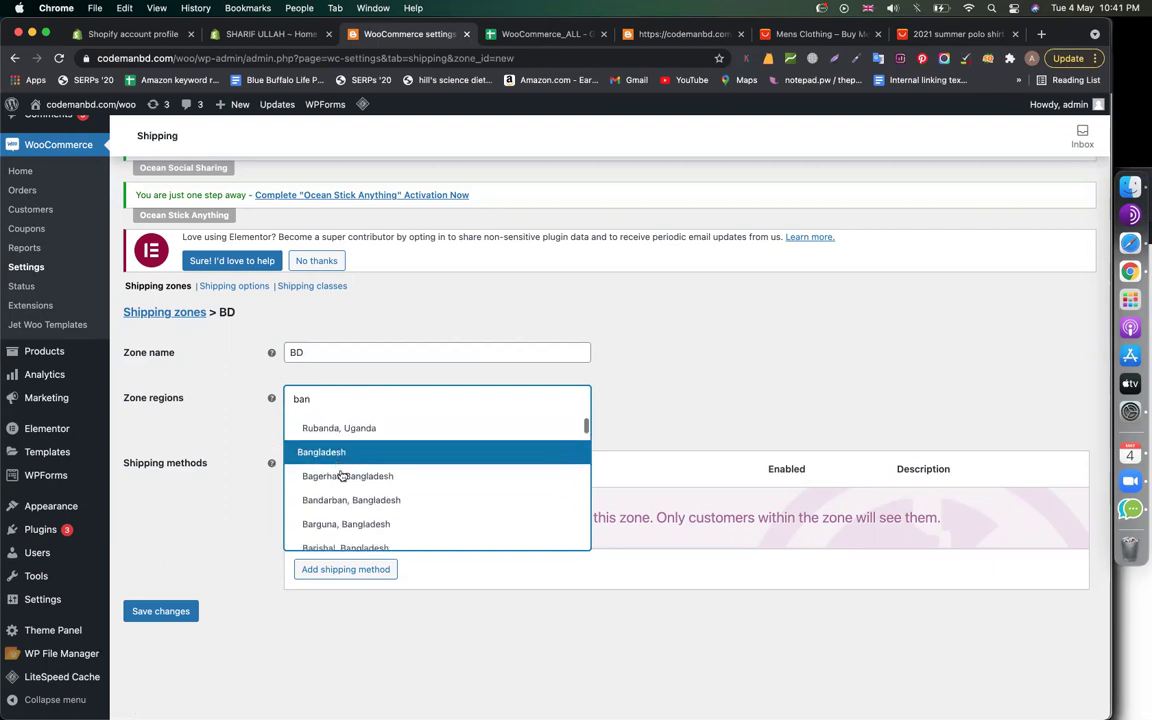
scroll(362, 472, "down", 1)
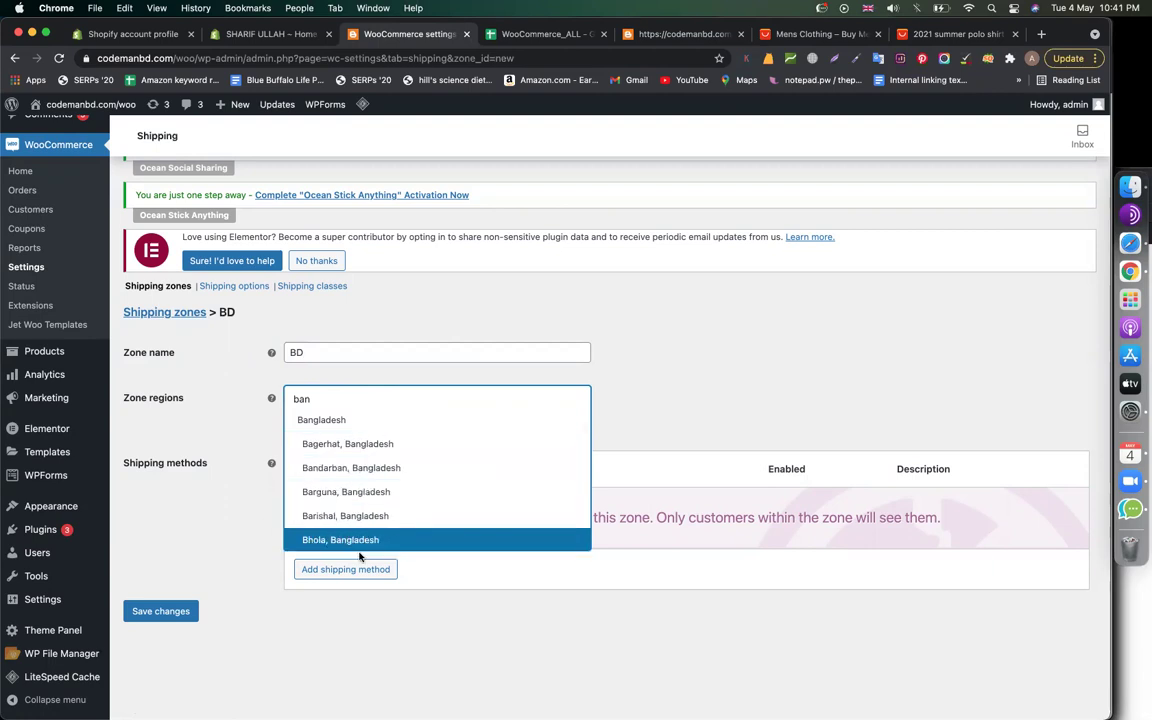
left_click(334, 425)
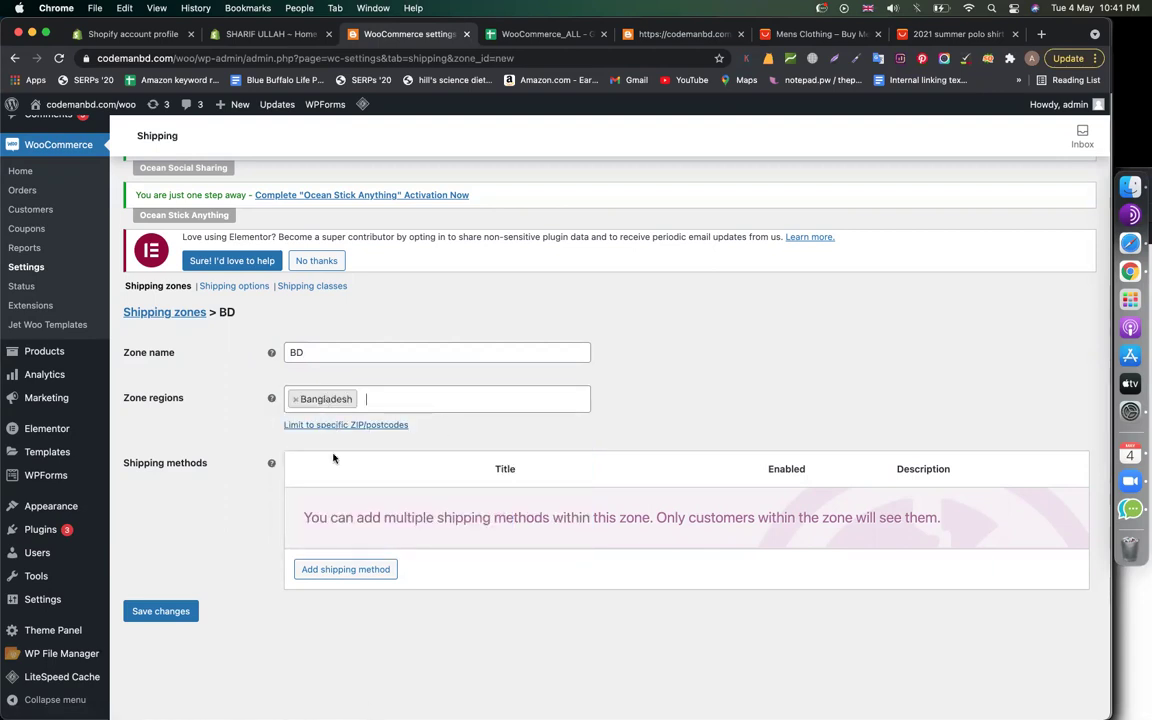
left_click(337, 574)
left_click(441, 410)
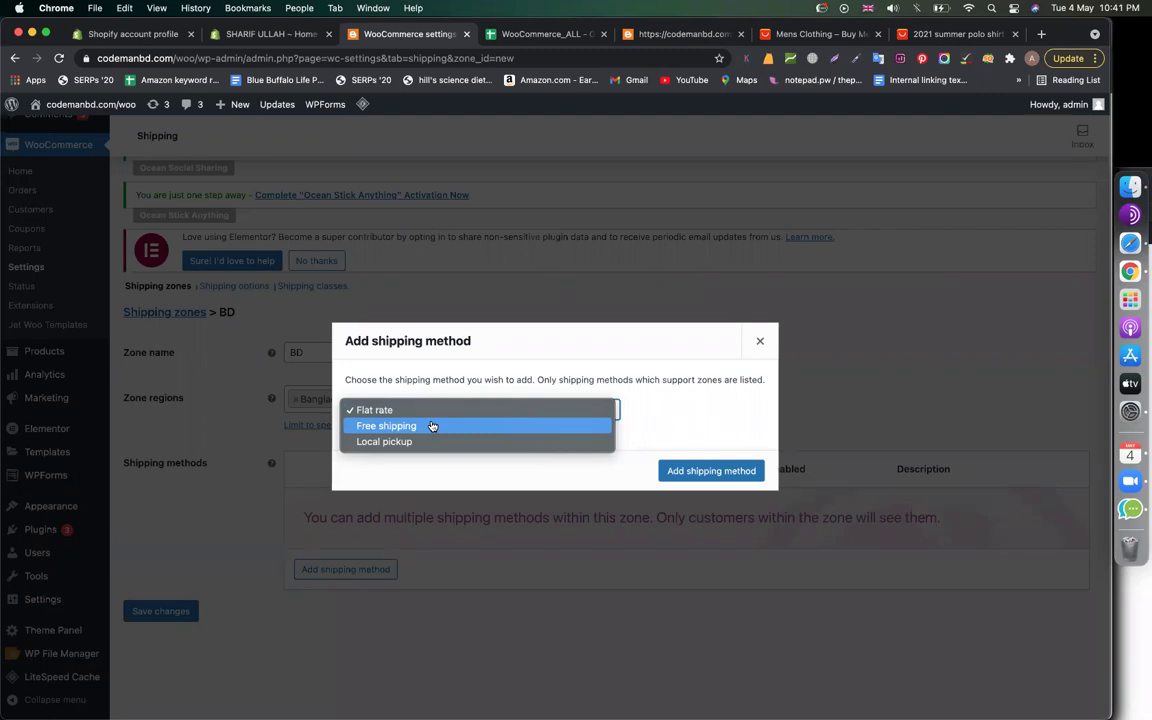
Add Flat rate to the BD zone with a cost of 10 and save
left_click(419, 410)
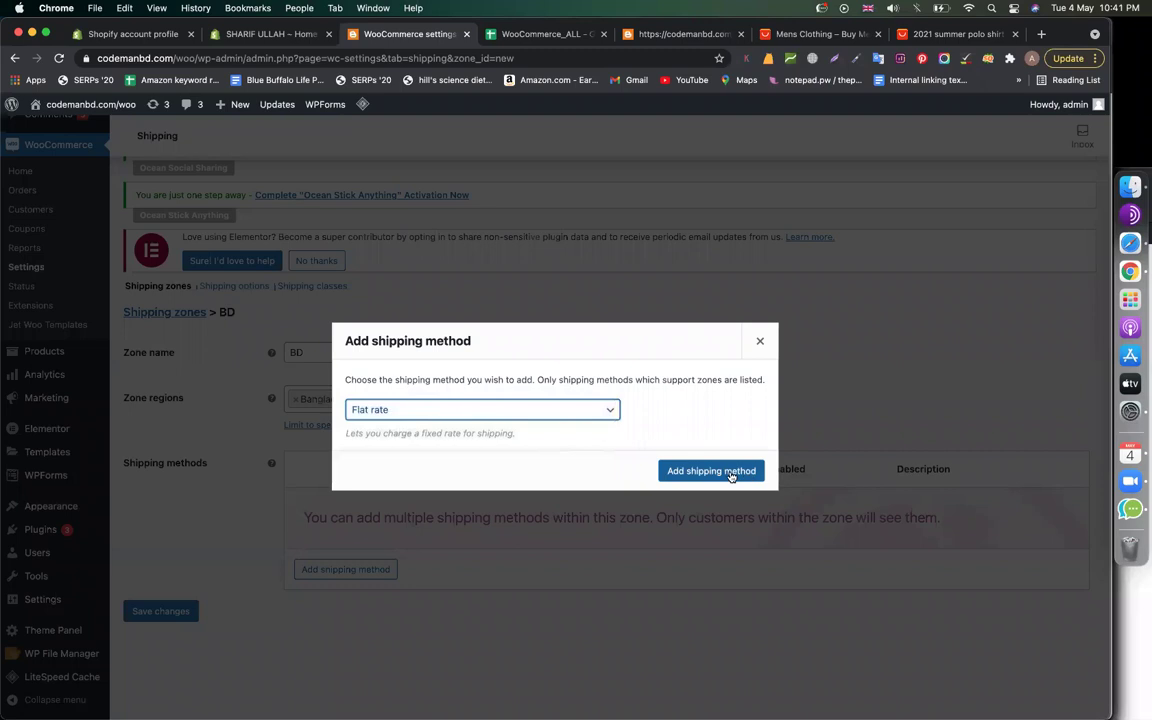
left_click(730, 472)
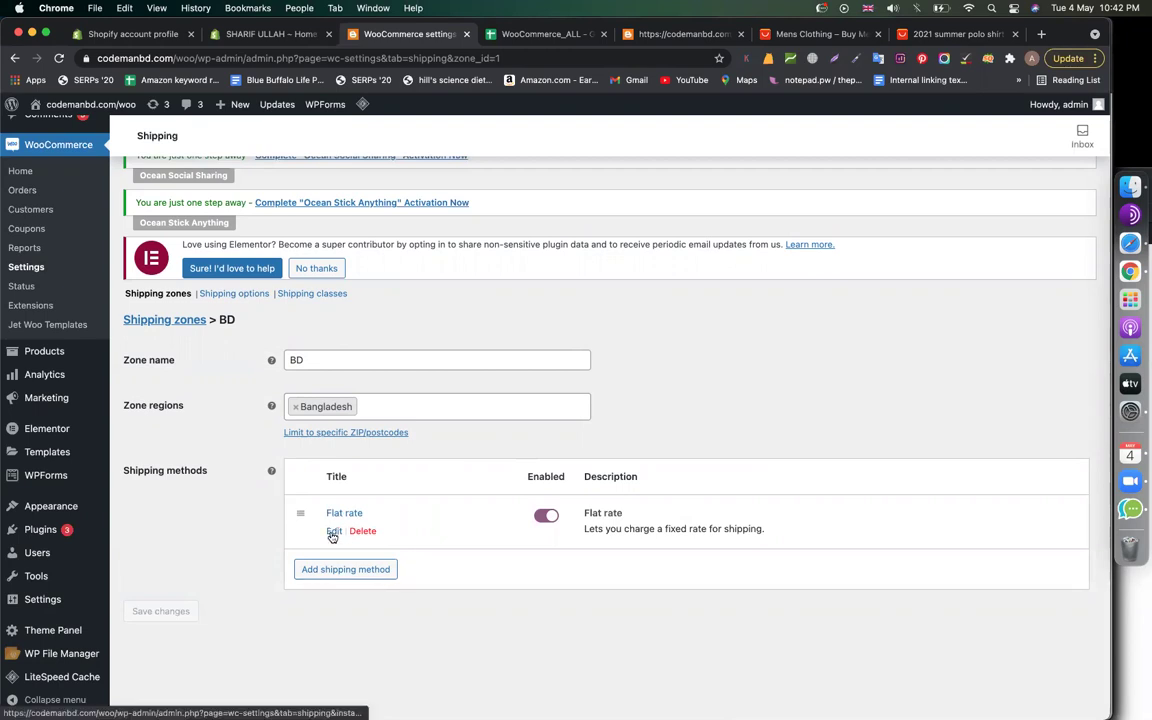
left_click(333, 533)
double_click(459, 447)
mouse_move(392, 446)
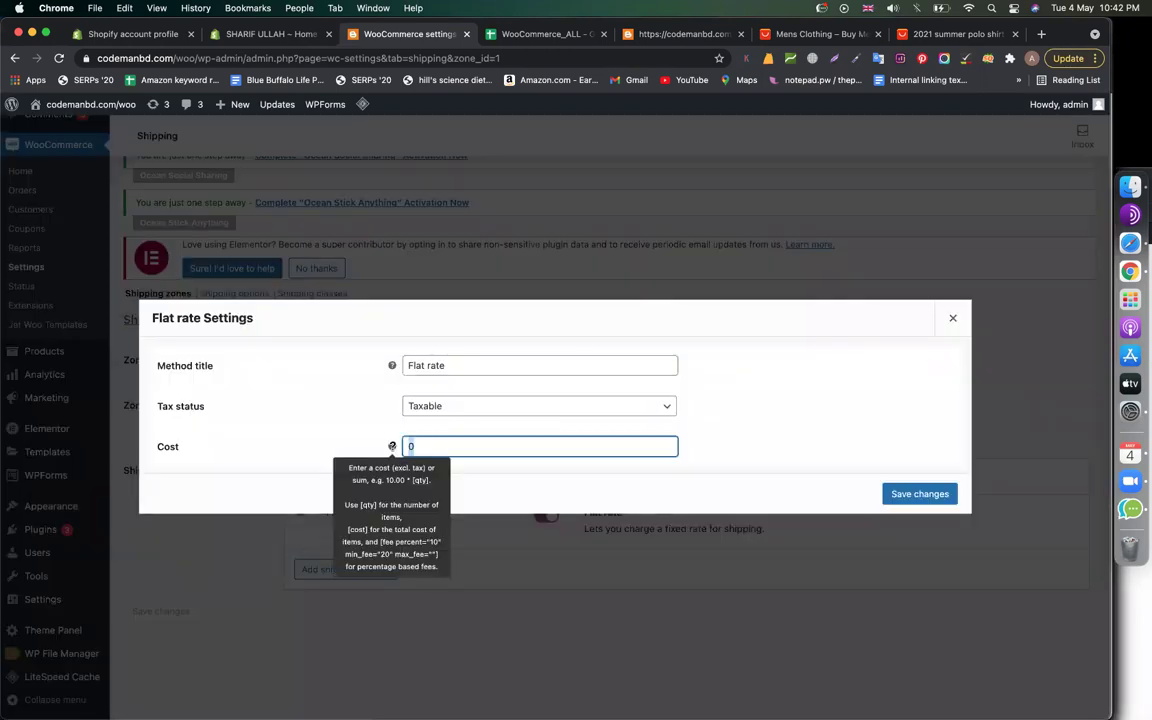
type("10")
left_click(767, 437)
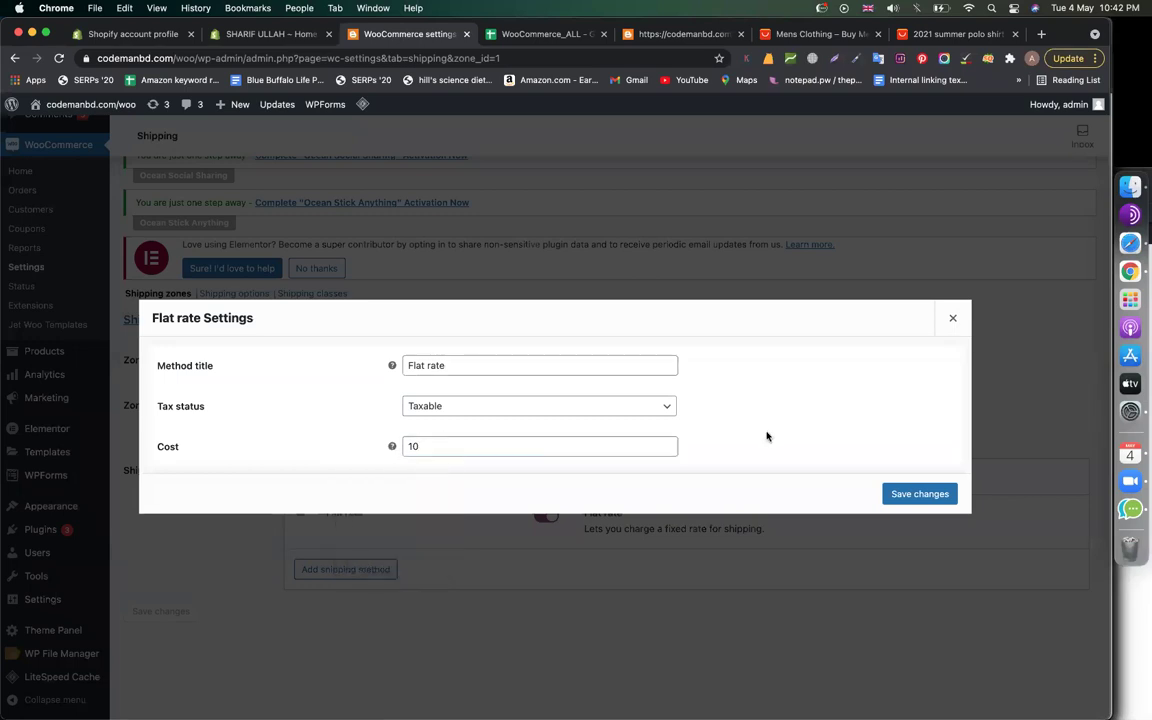
left_click(919, 494)
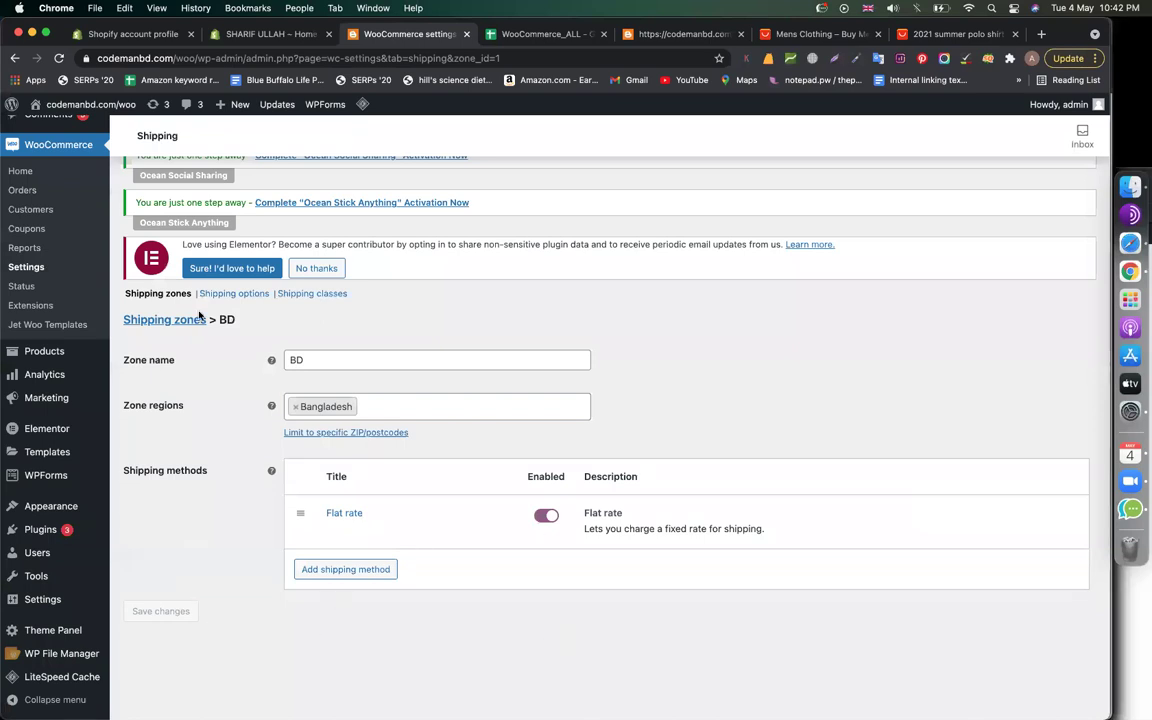
Leave the BD zone page for the Shipping zones list and highlight its Flat rate method
left_click(166, 326)
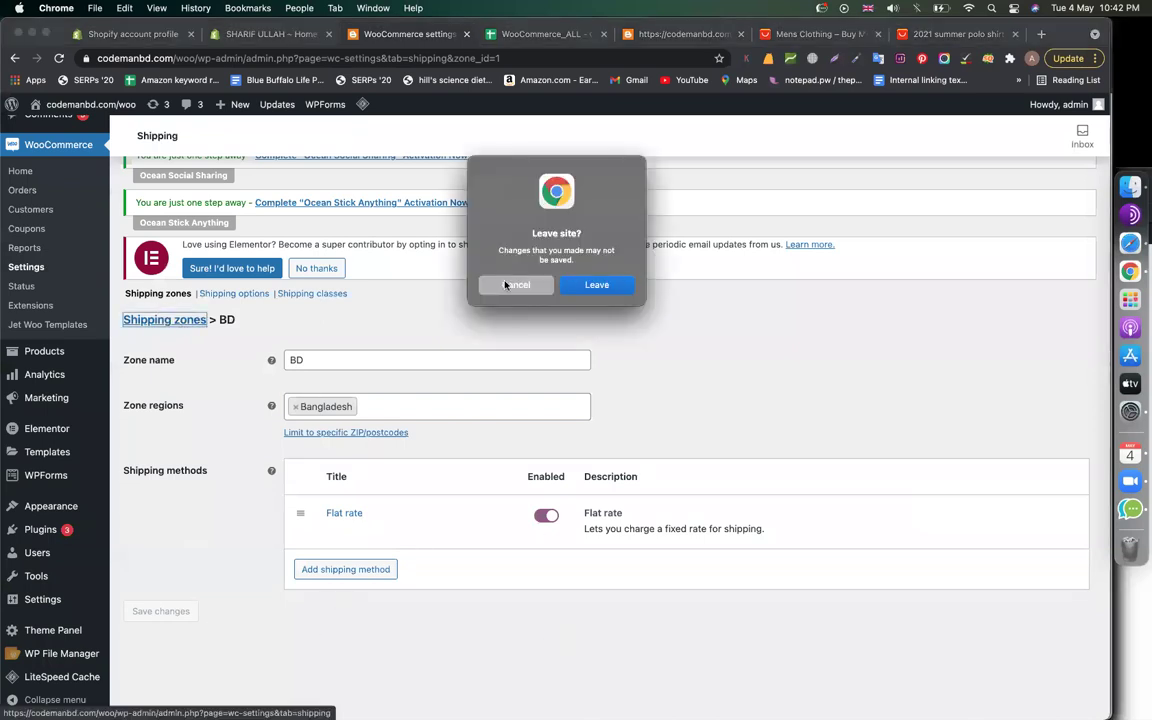
left_click(510, 285)
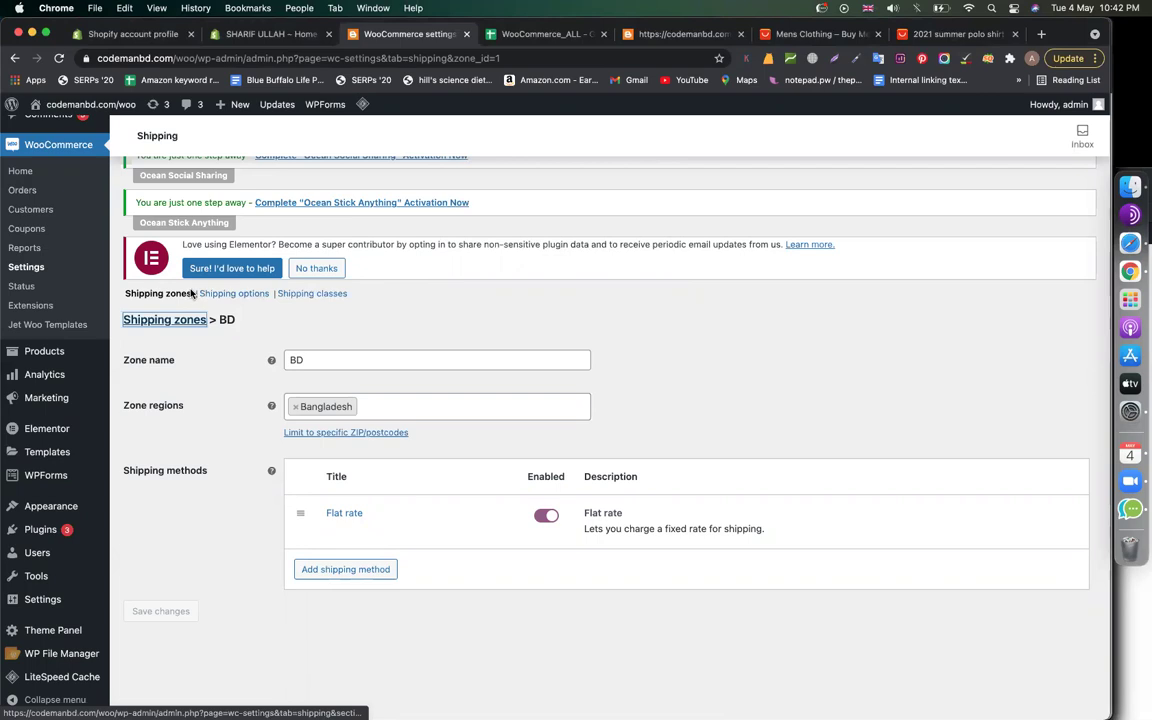
left_click(259, 294)
left_click(598, 288)
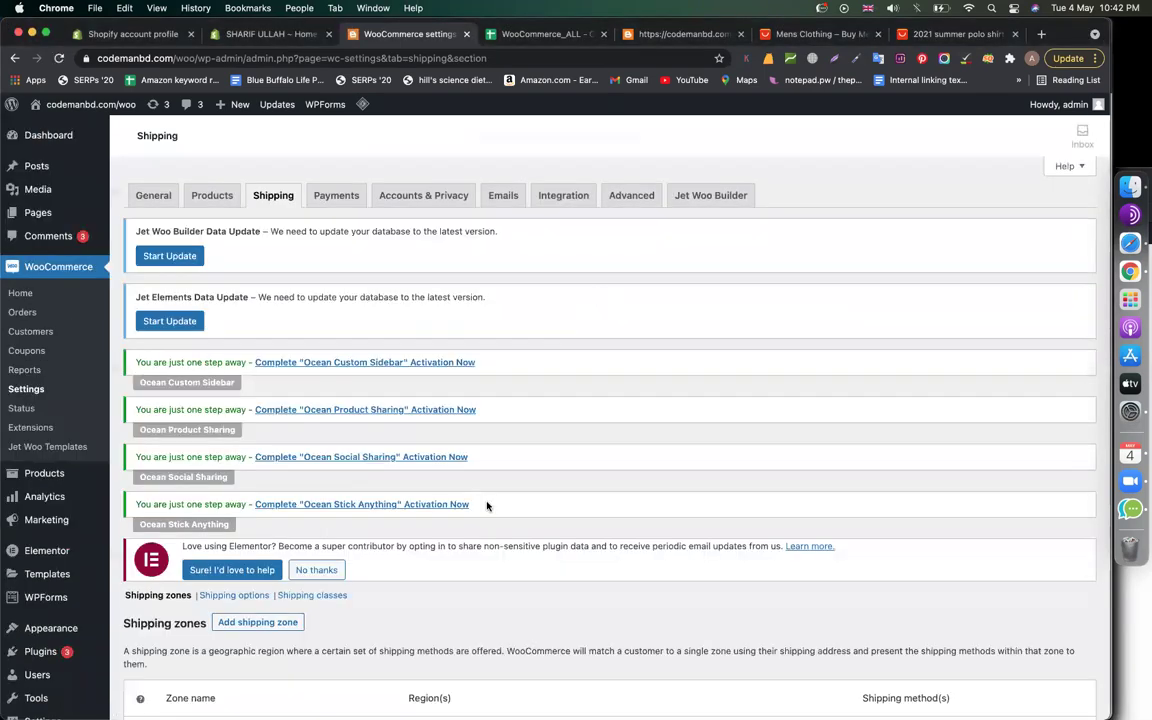
scroll(487, 507, "down", 3)
mouse_move(226, 548)
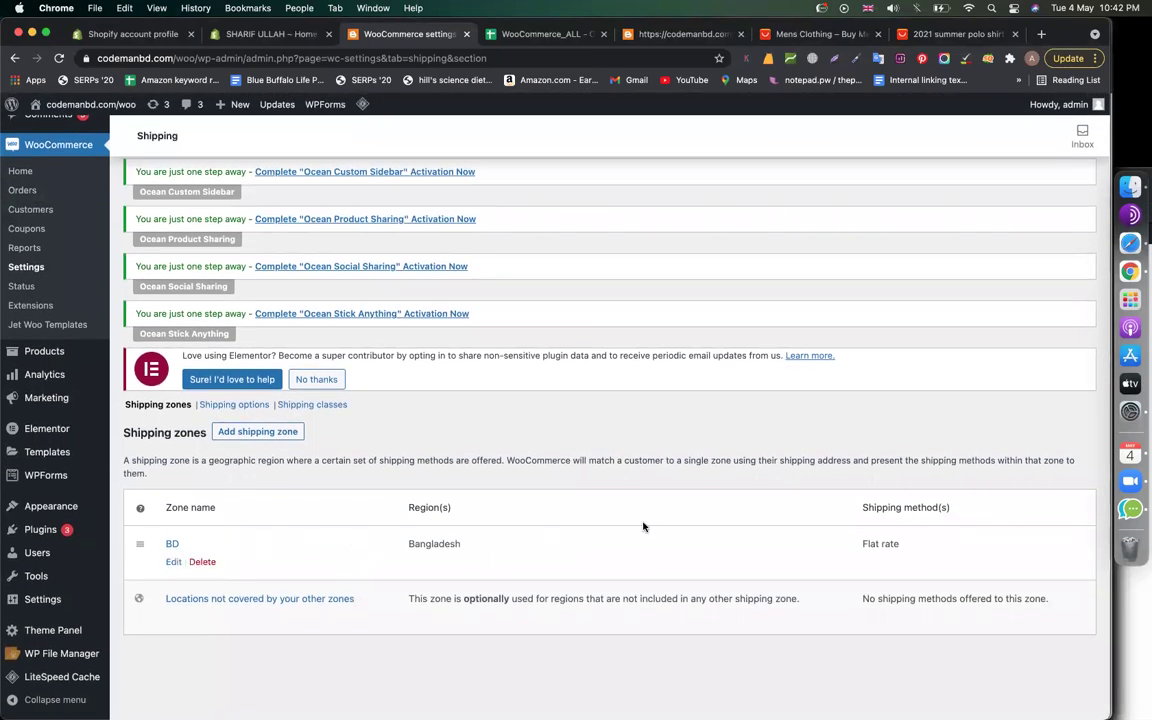
left_click_drag(904, 544, 818, 544)
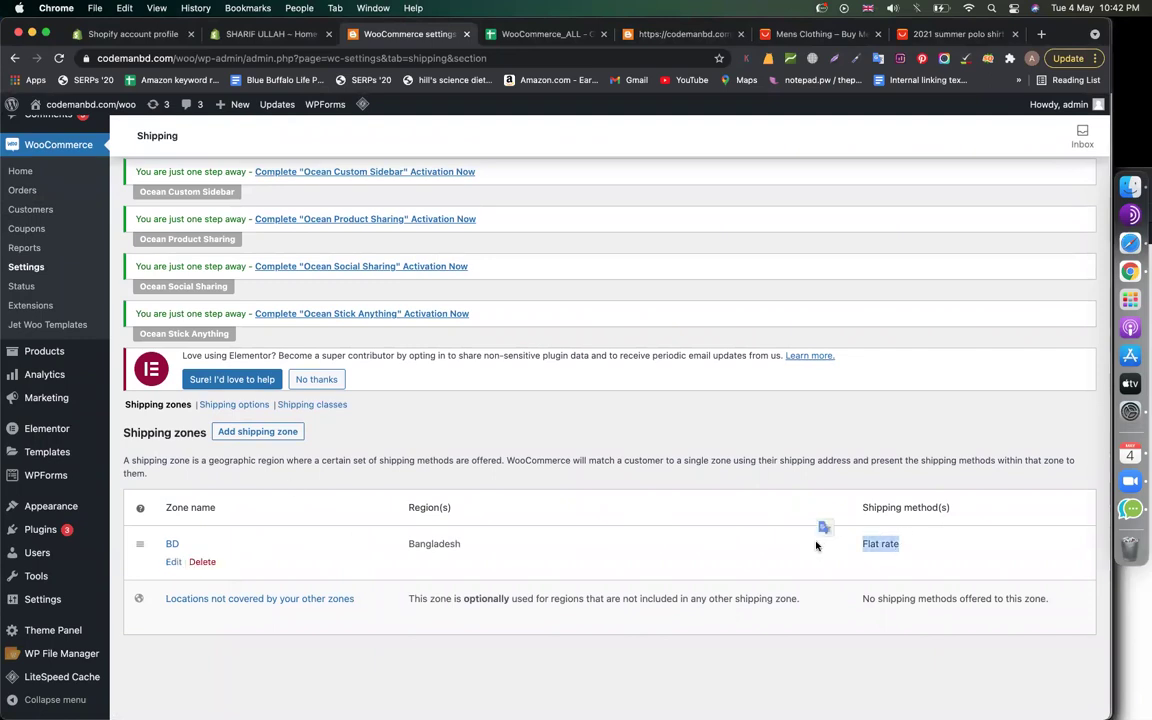
Create a shipping zone named US covering United States (US) and start adding a shipping method
left_click(268, 432)
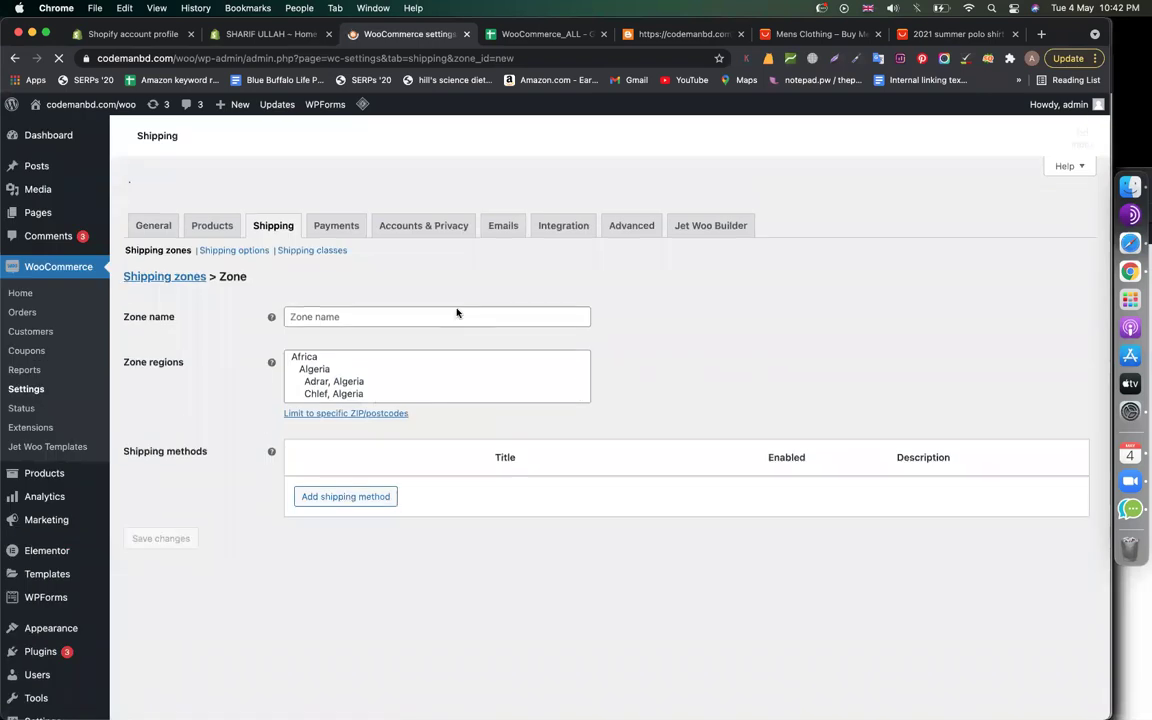
scroll(630, 398, "down", 5)
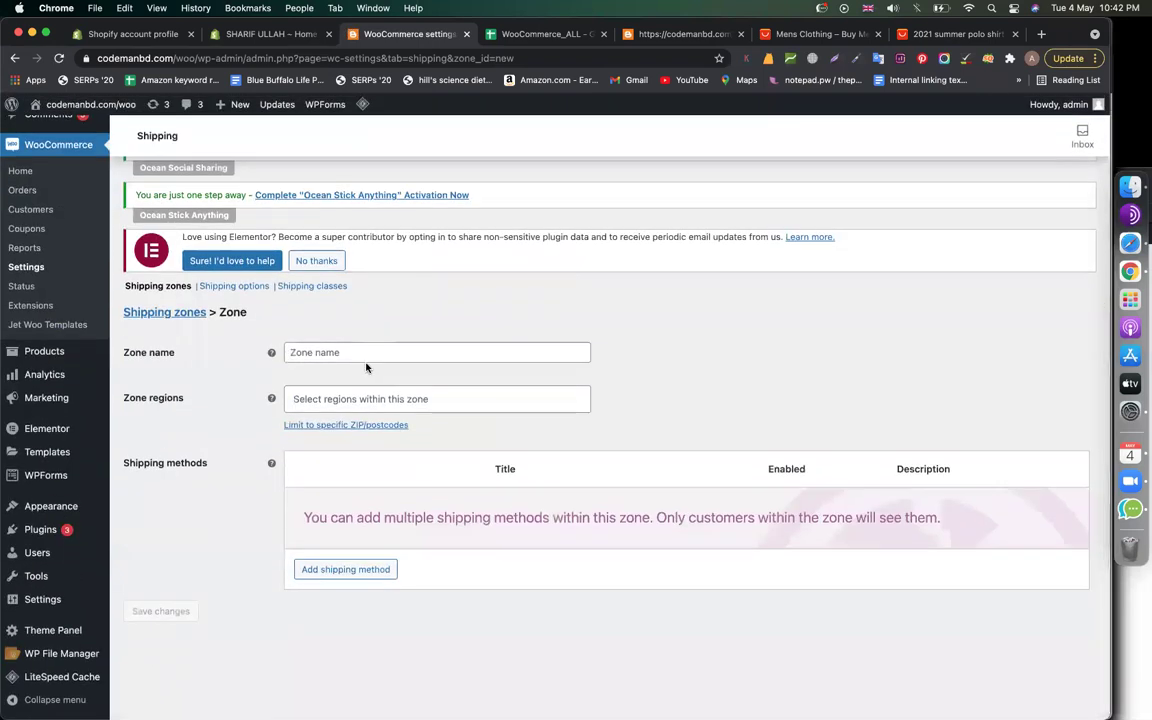
left_click(327, 352)
type("US")
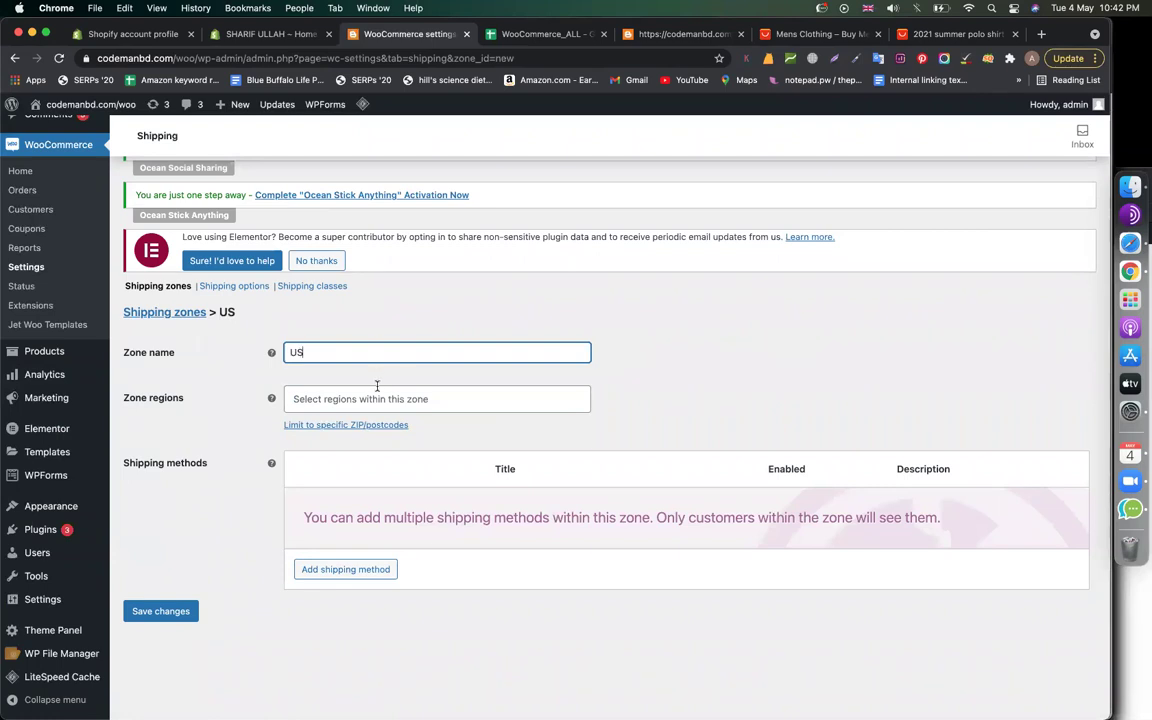
left_click(377, 388)
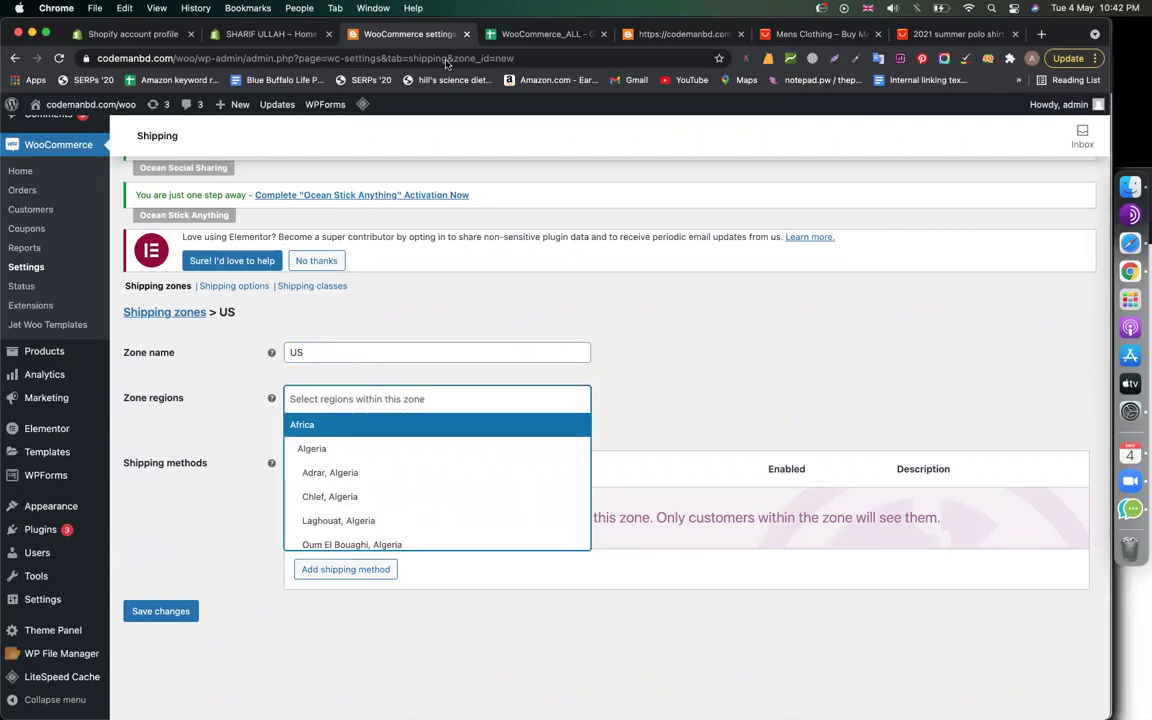
left_click(381, 398)
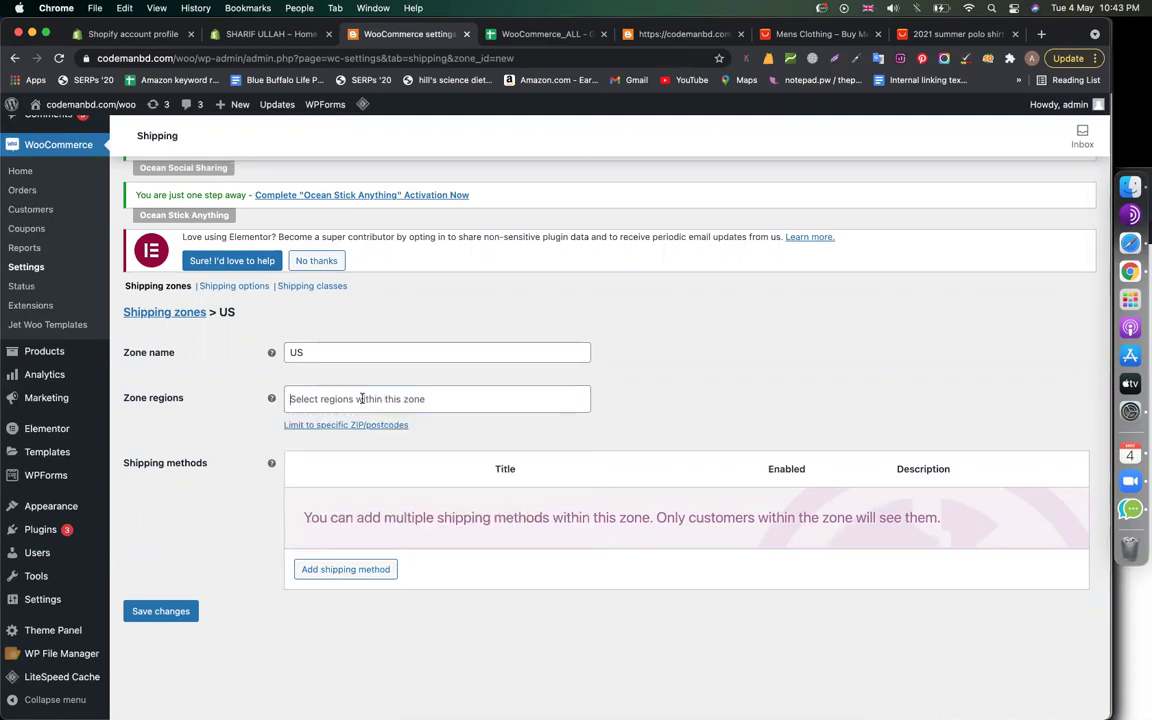
left_click(362, 398)
type("united")
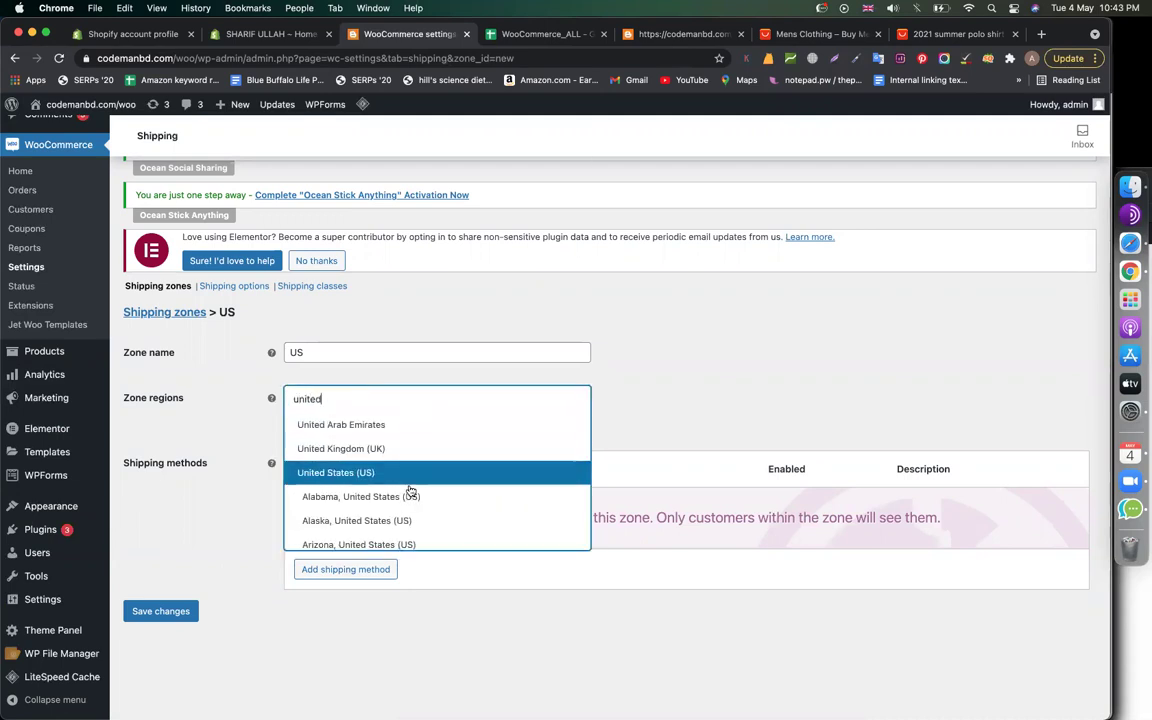
left_click(400, 473)
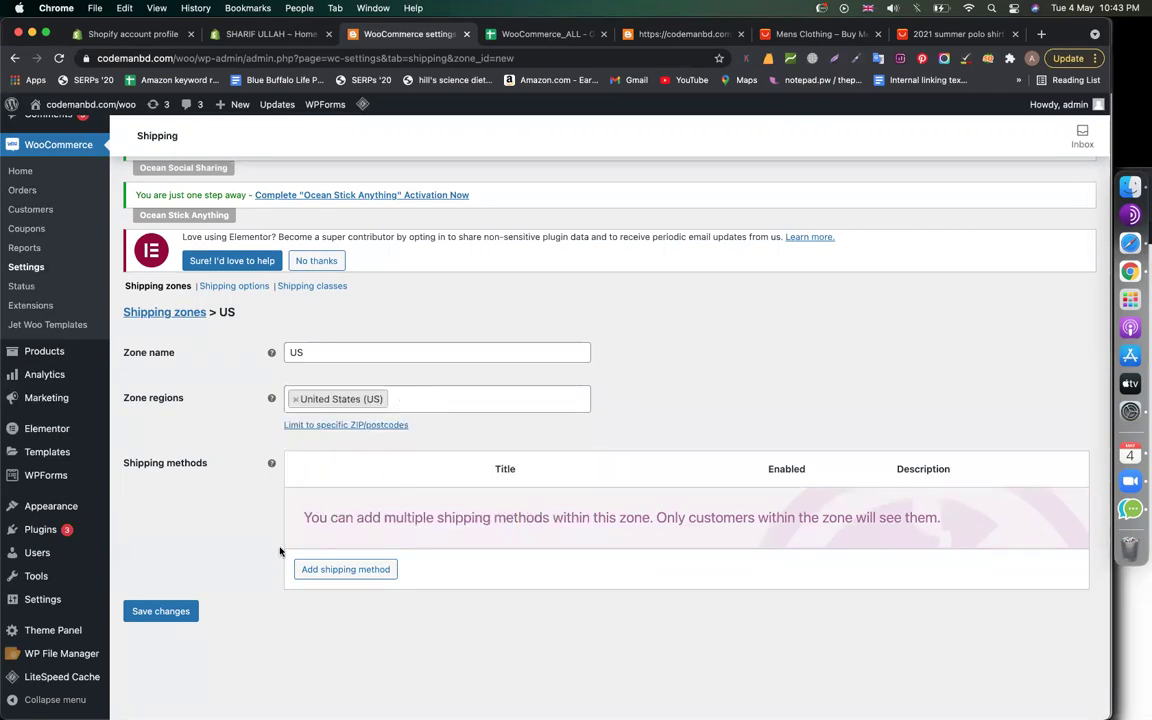
left_click(348, 568)
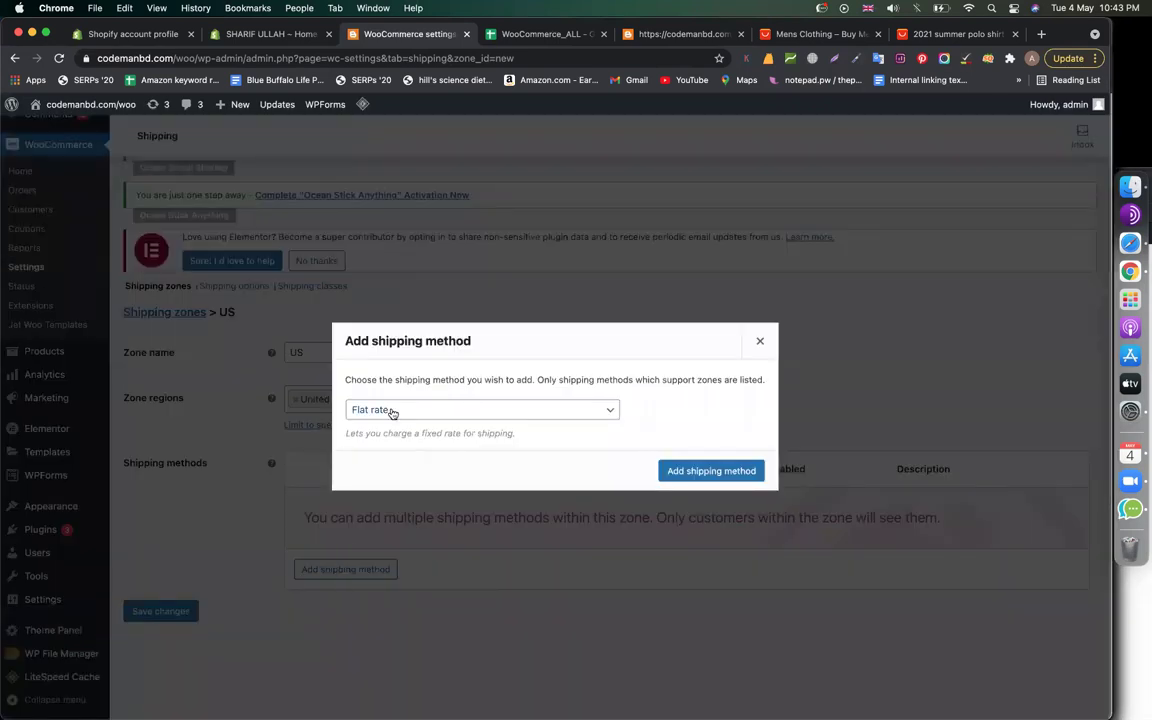
Add Flat rate to the US zone with a cost of 50 and save
left_click(725, 472)
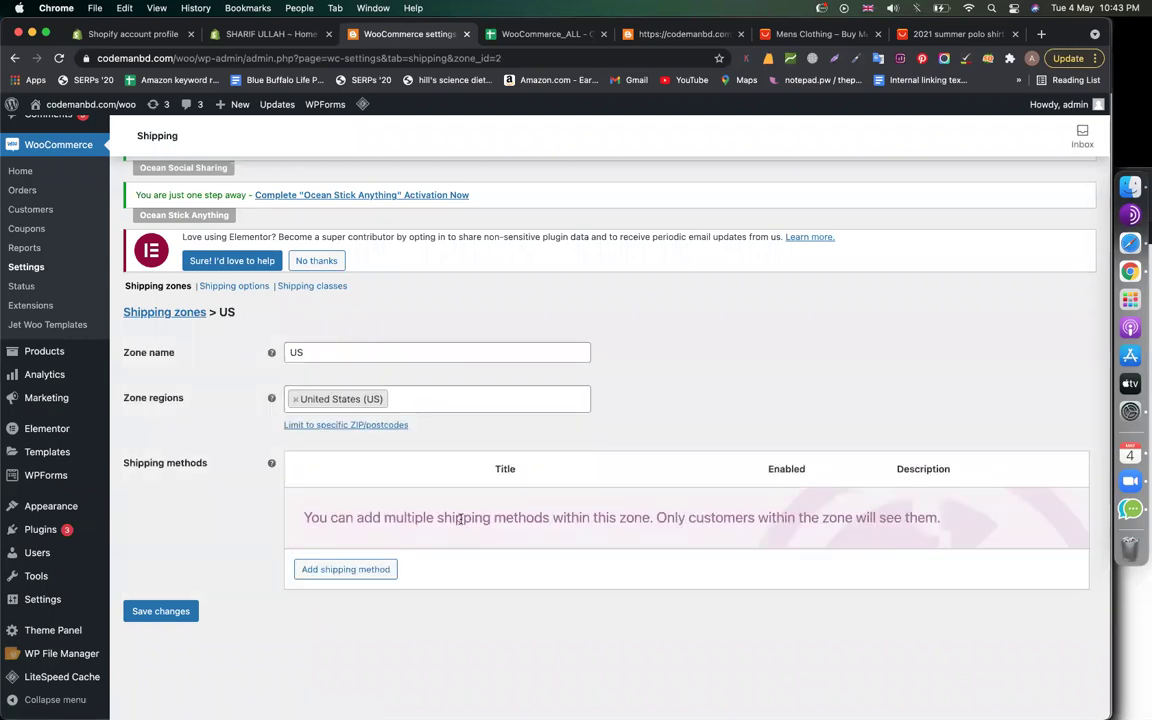
left_click(334, 530)
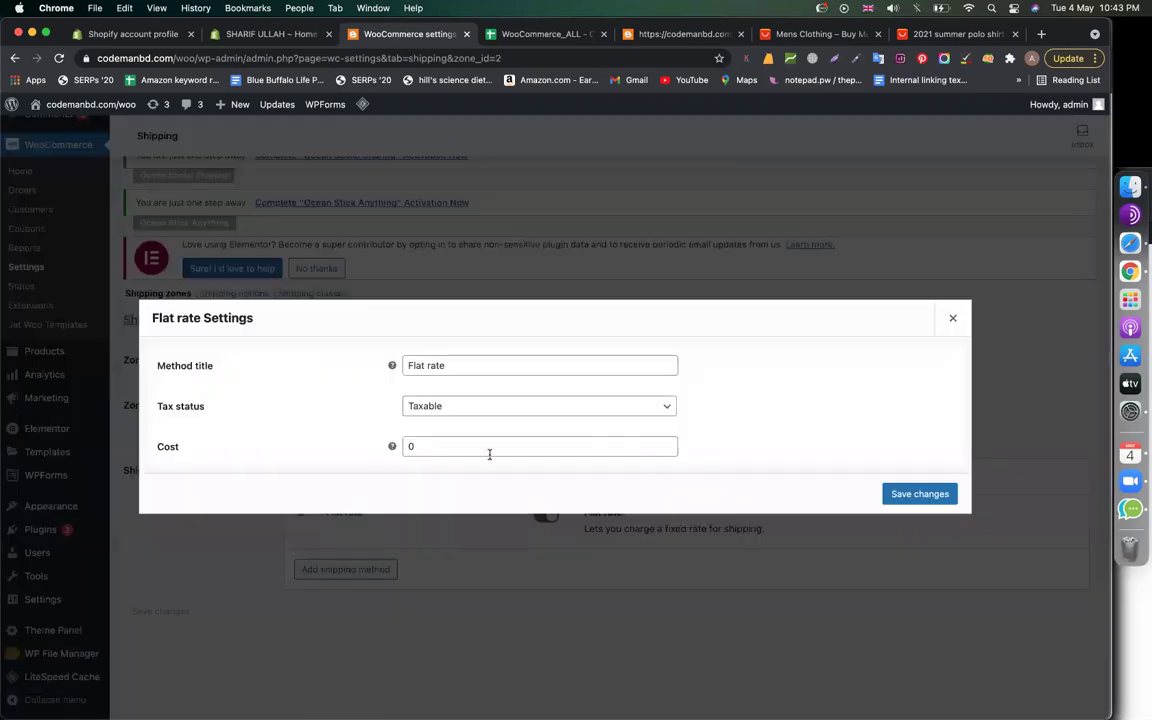
double_click(409, 446)
mouse_move(391, 446)
type("50")
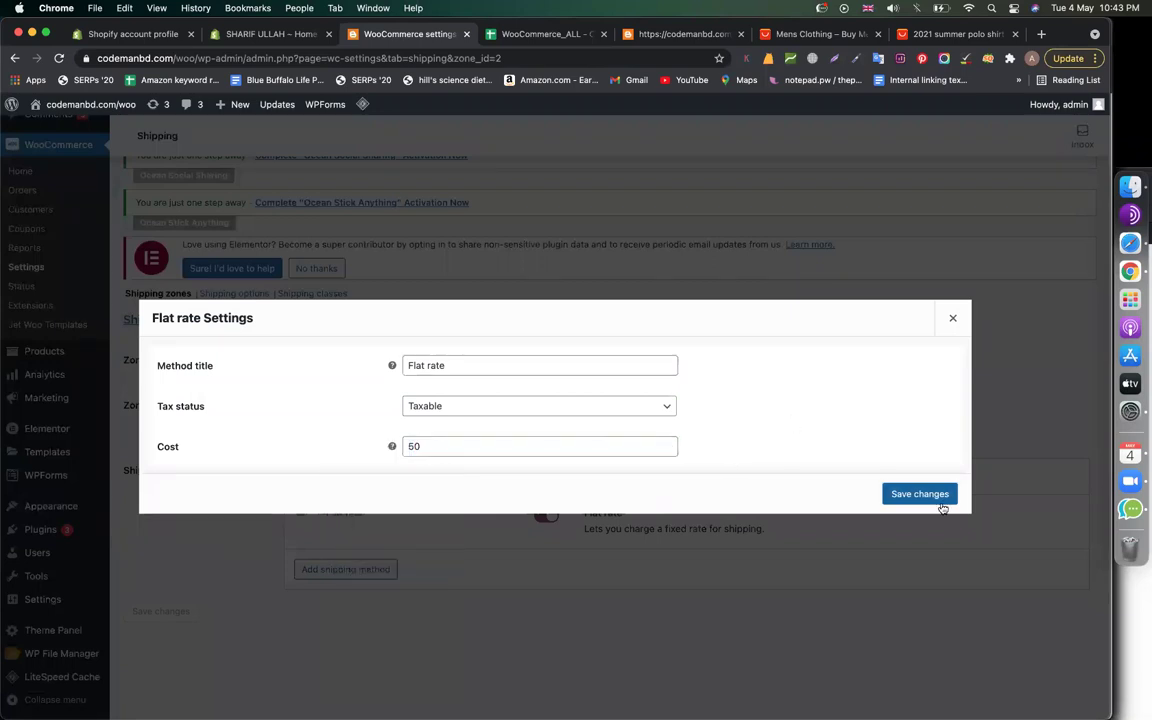
left_click(928, 494)
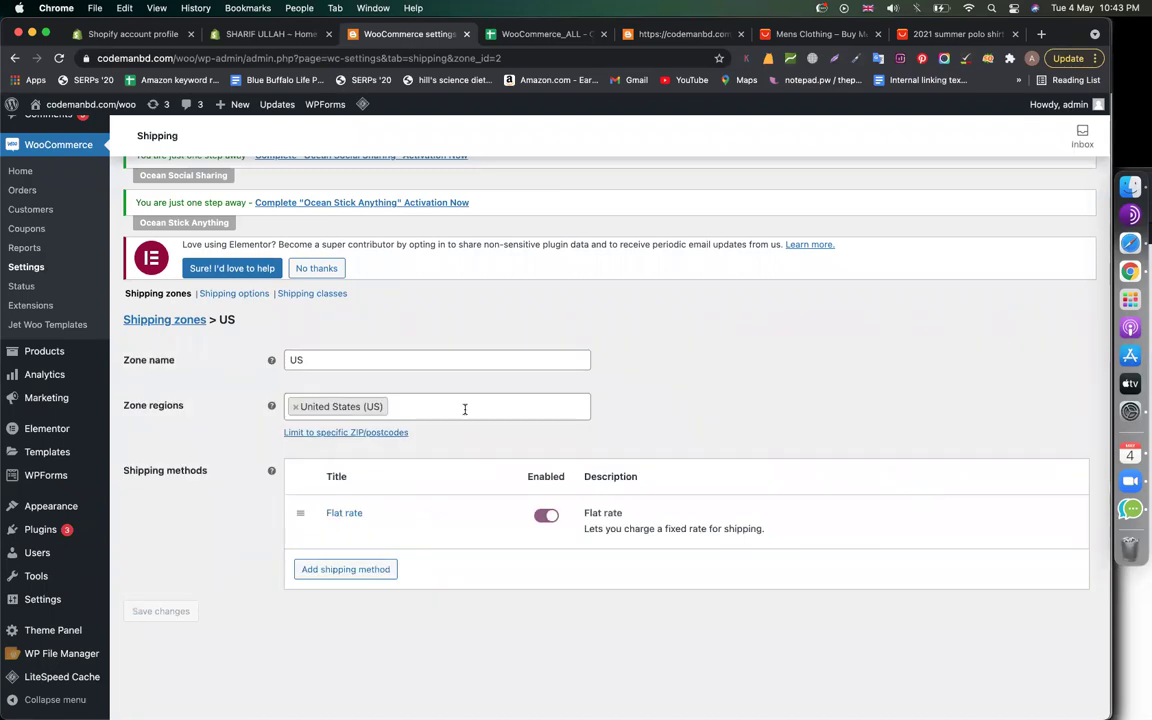
Add Canada to the US zone, rename it 'US, CANADA', save, and return to the zones list
left_click(418, 401)
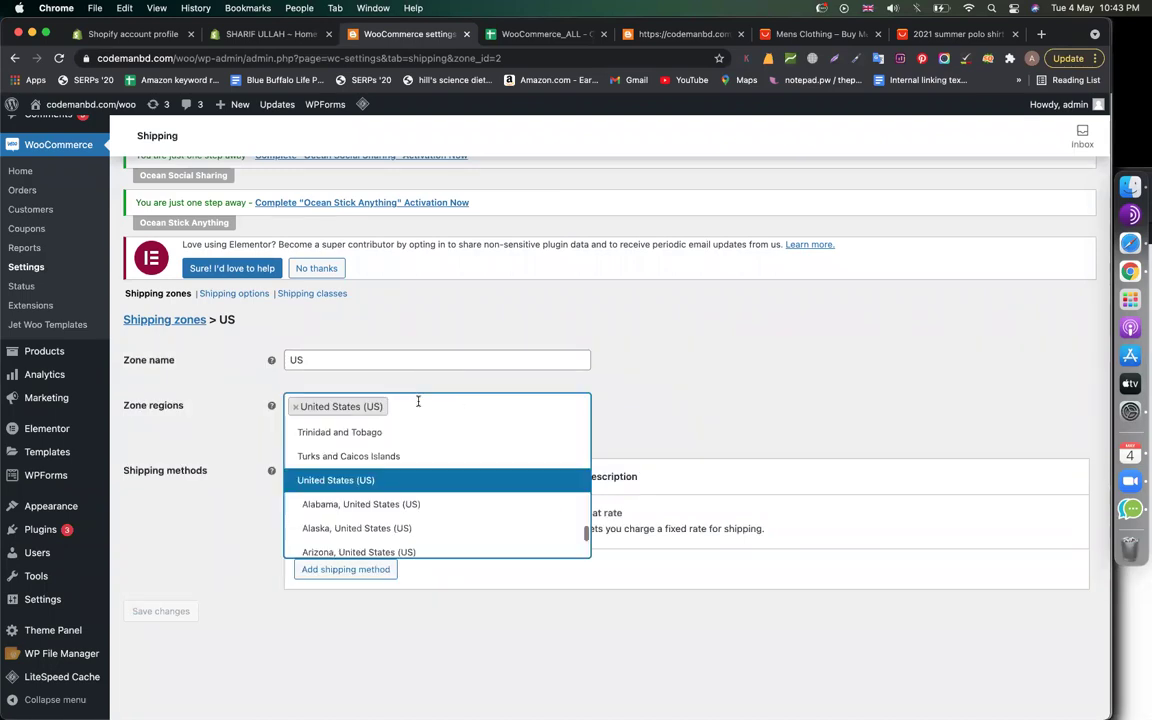
type("canada")
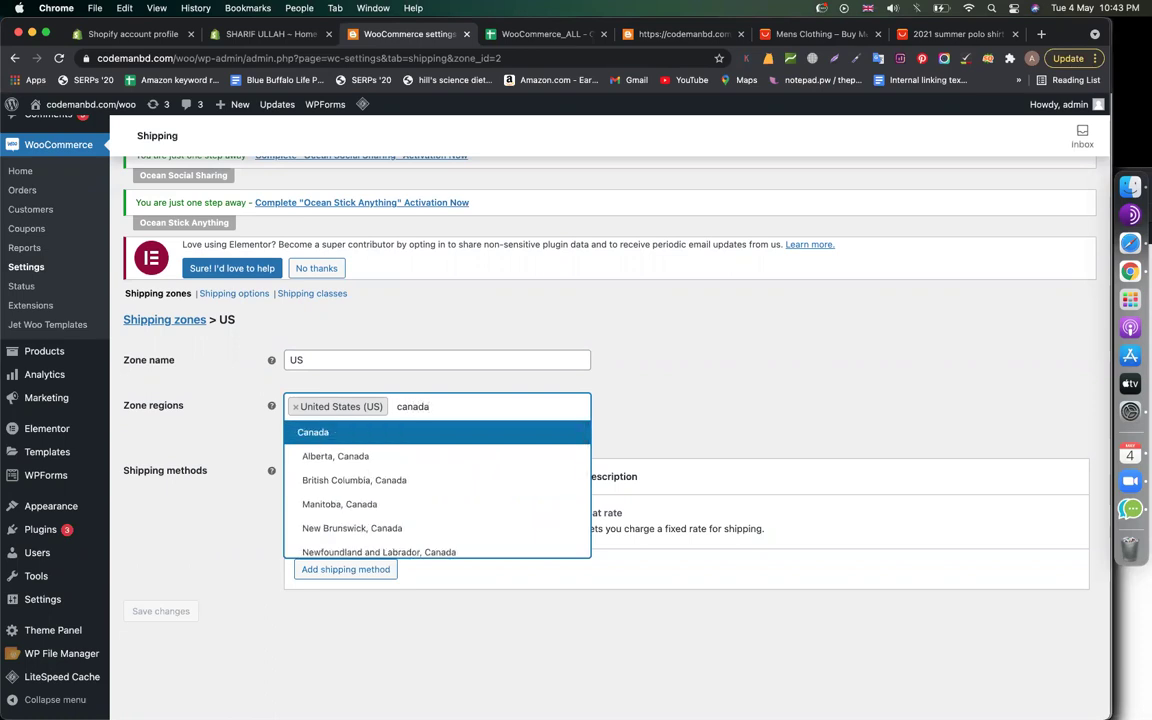
key("Return")
left_click(377, 363)
type(", CANADA")
left_click(887, 351)
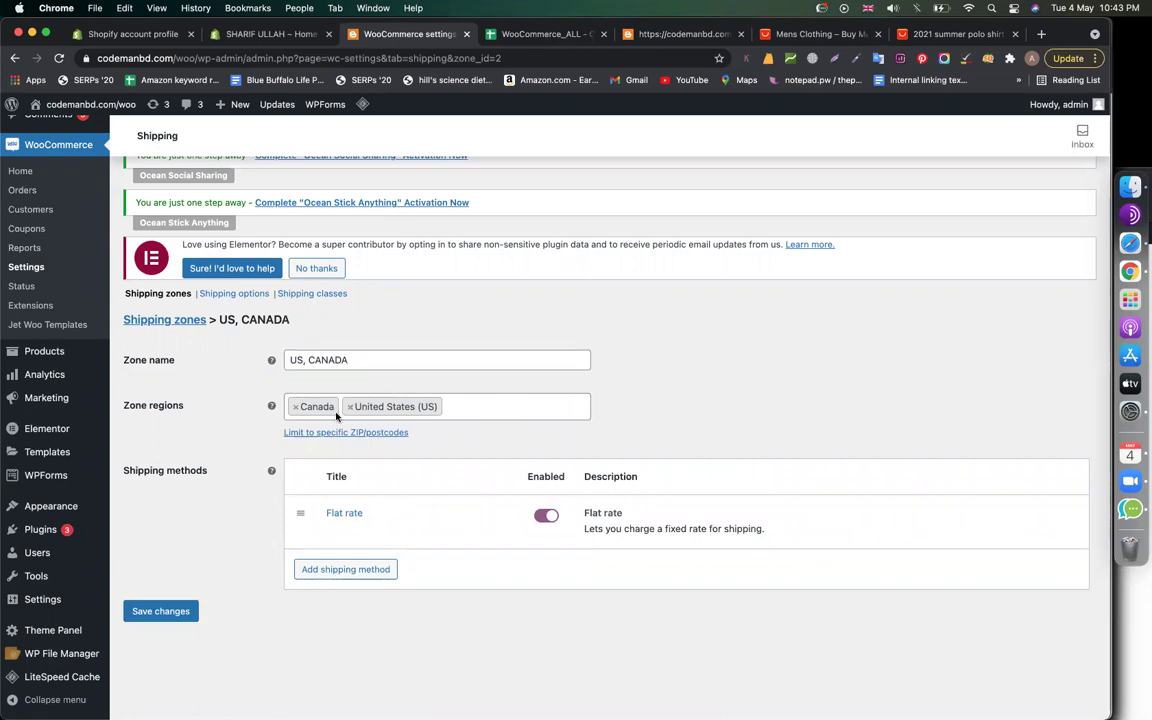
left_click(168, 612)
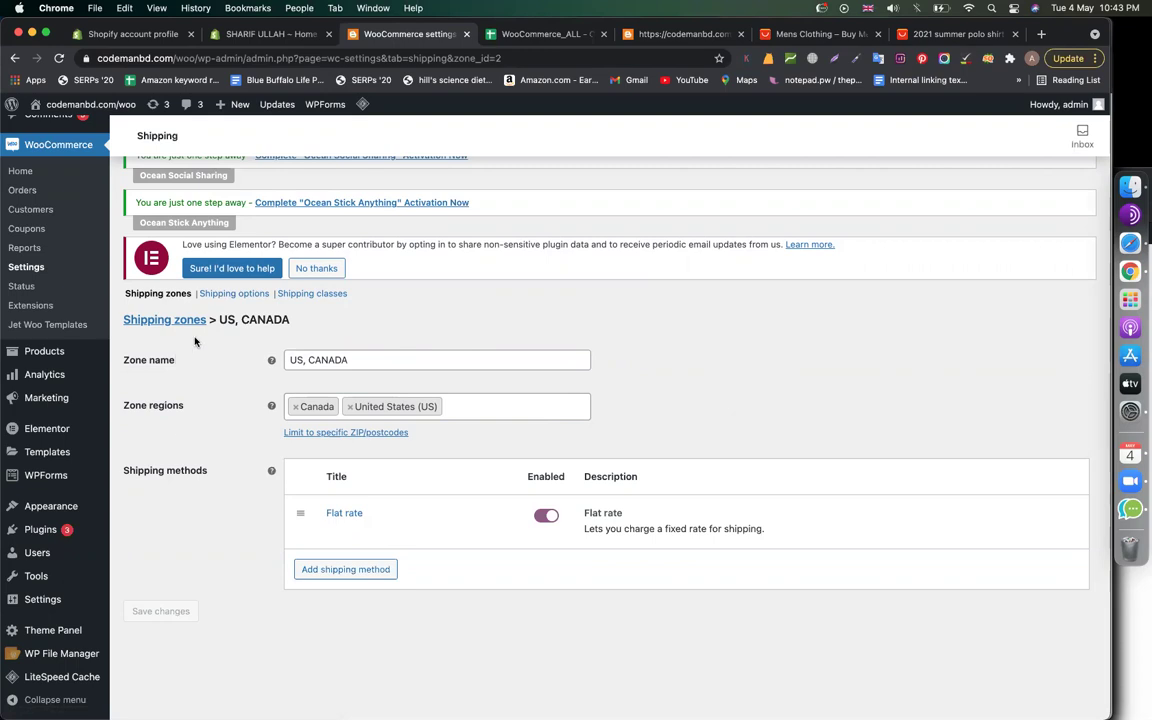
left_click(162, 322)
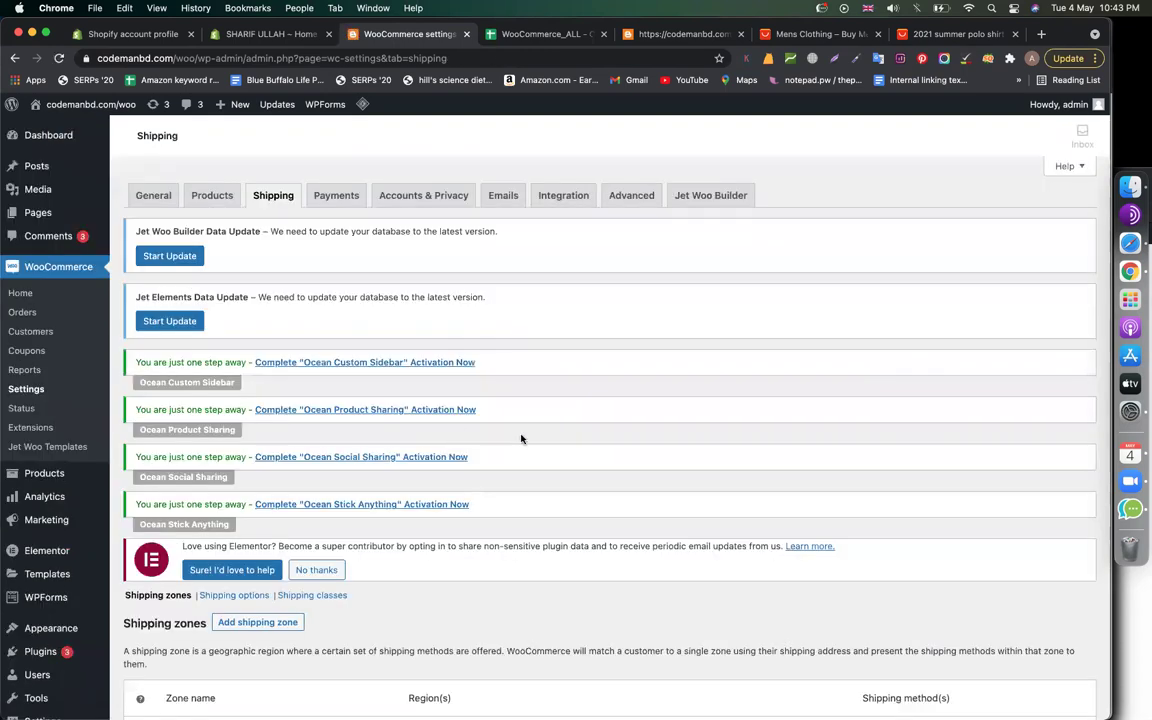
Create a new shipping zone named 'US - California'
scroll(640, 478, "down", 5)
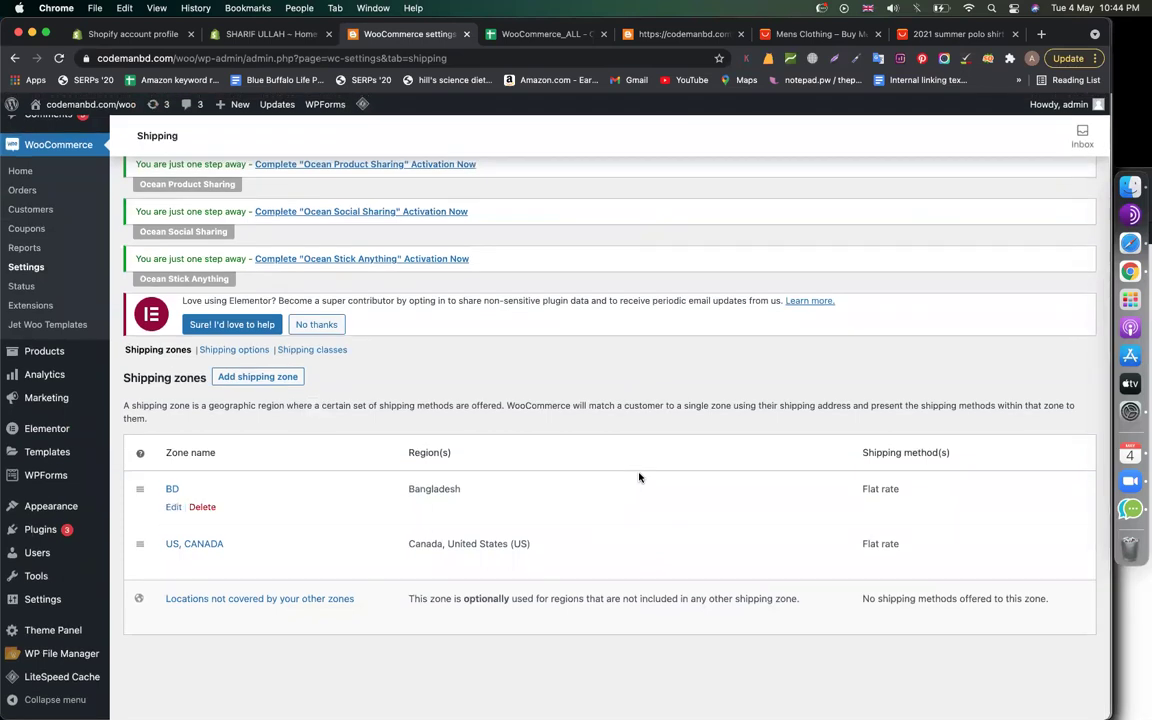
left_click(262, 377)
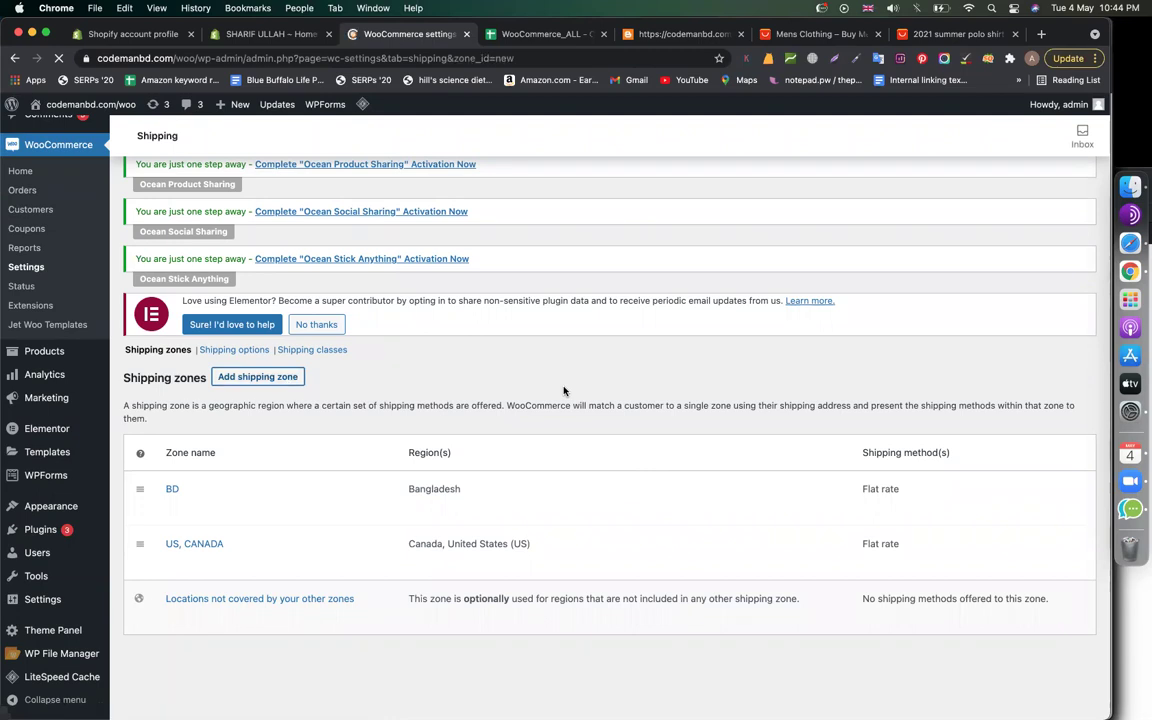
scroll(443, 423, "down", 5)
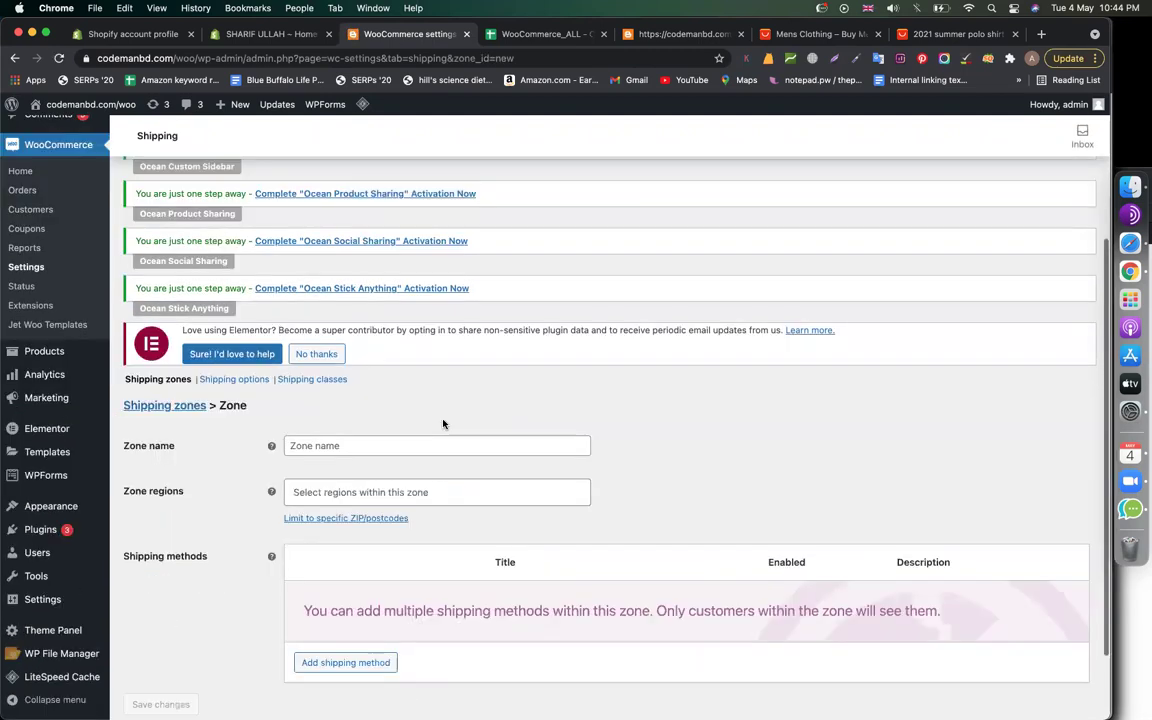
left_click(432, 352)
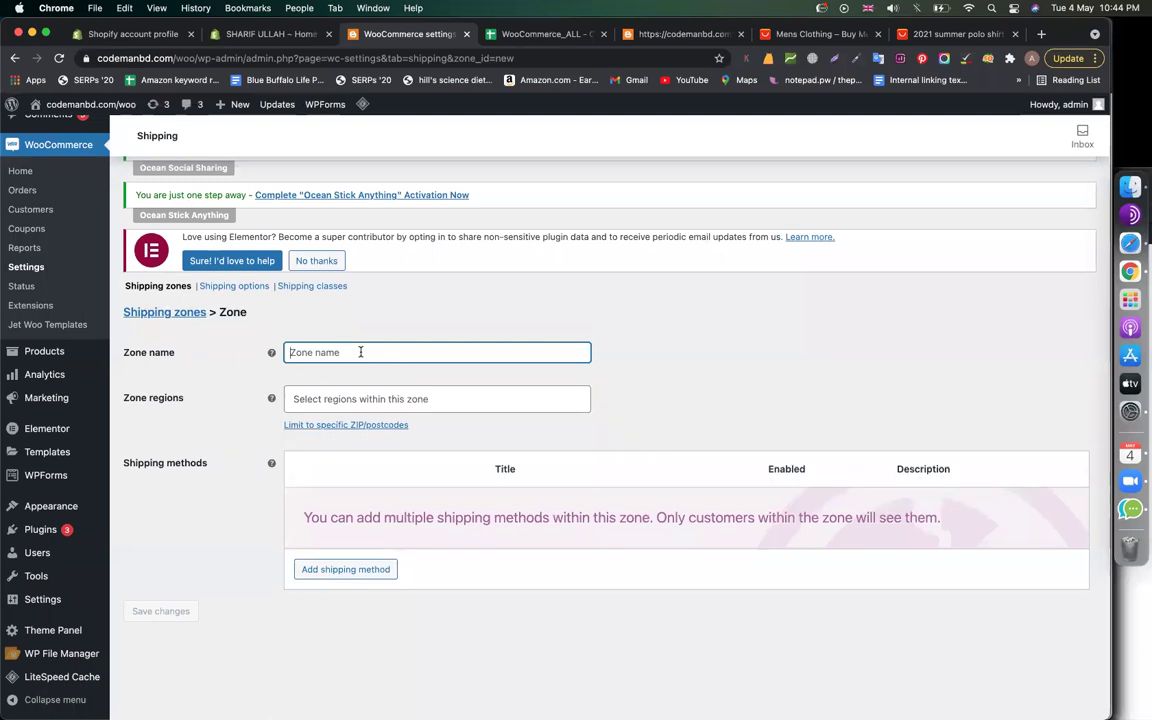
type("US - CAli")
key("BackSpace")
key("BackSpace")
key("BackSpace")
type("alifornia")
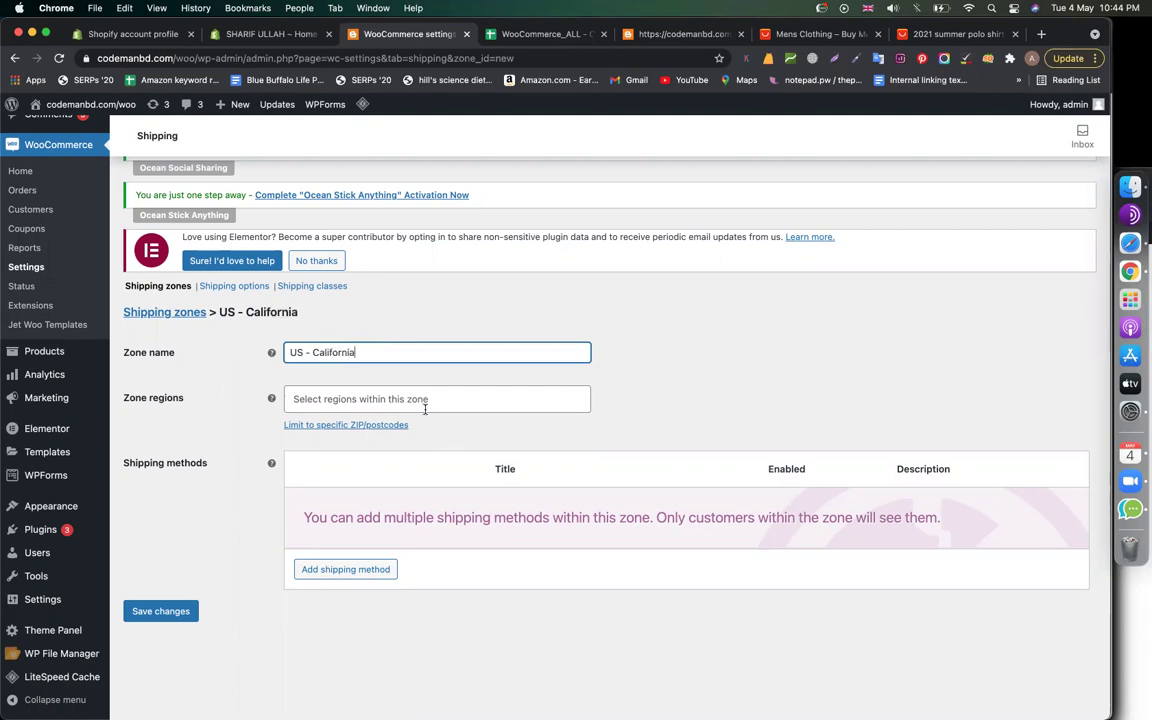
Set the new zone's region to California, United States (US)
left_click(425, 405)
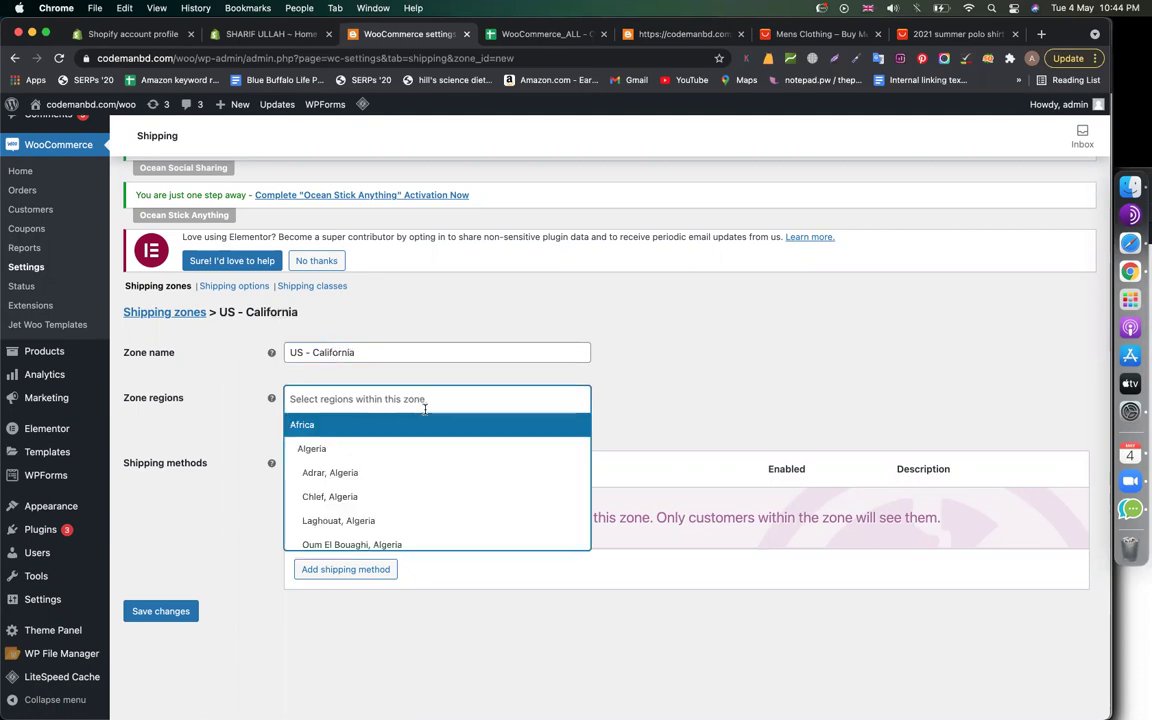
type("united")
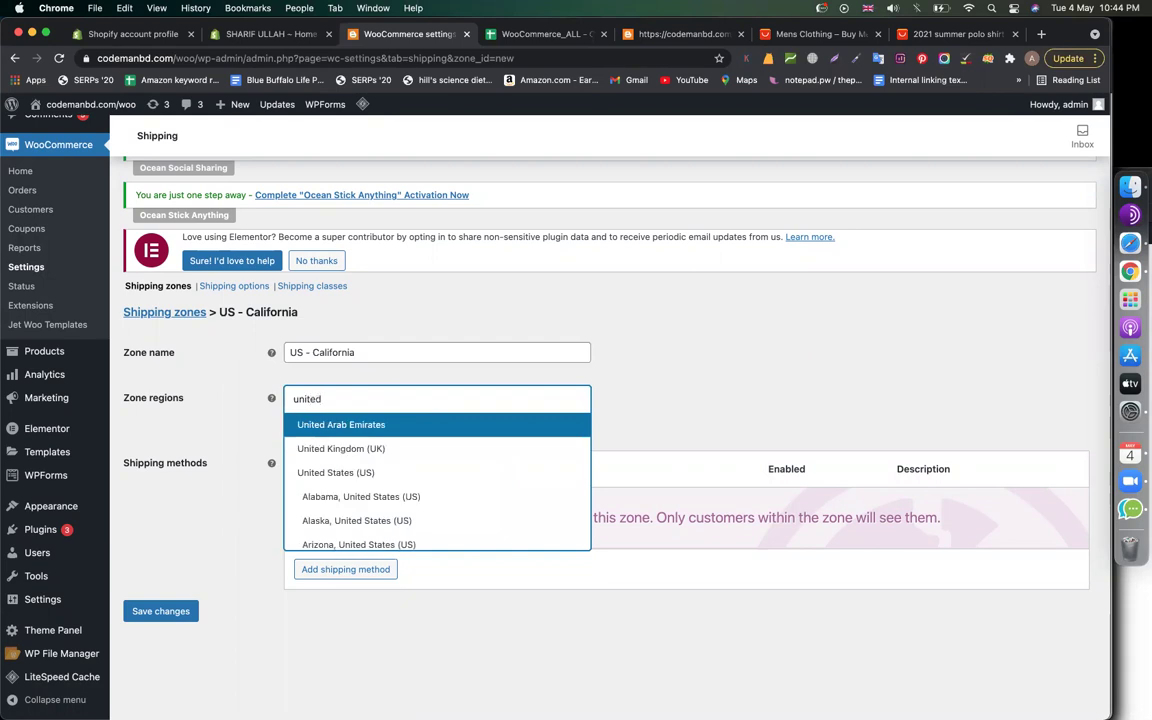
scroll(455, 458, "down", 2)
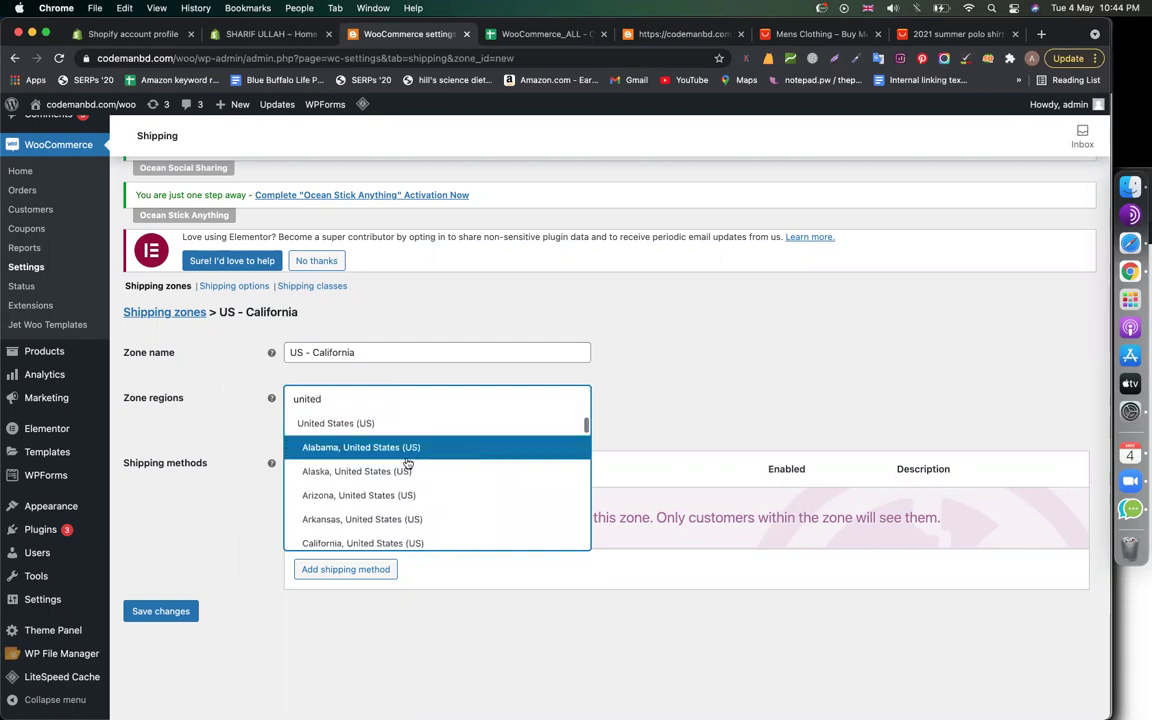
scroll(400, 505, "down", 2)
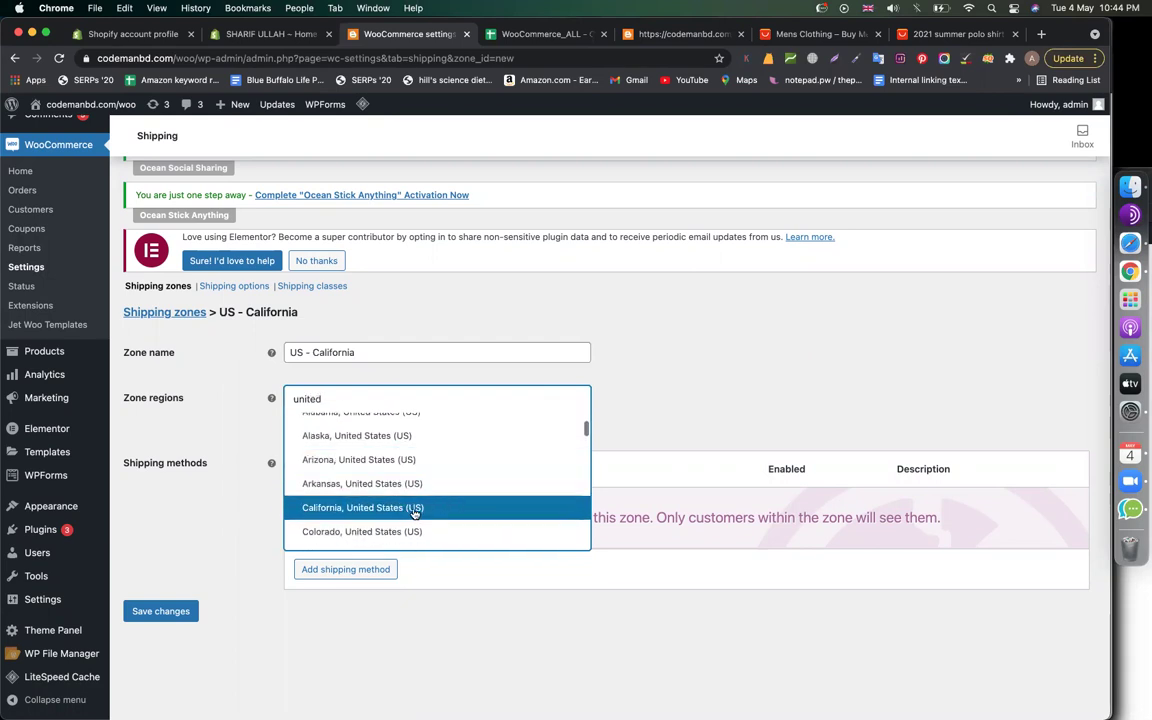
left_click(324, 510)
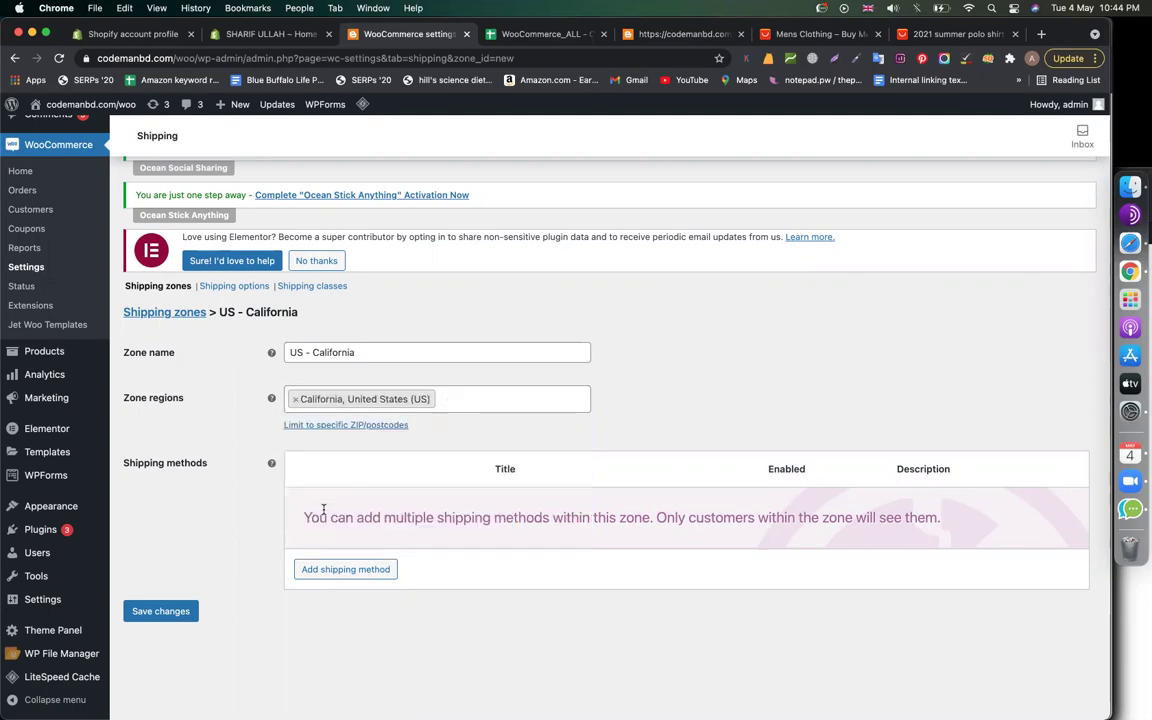
left_click(349, 571)
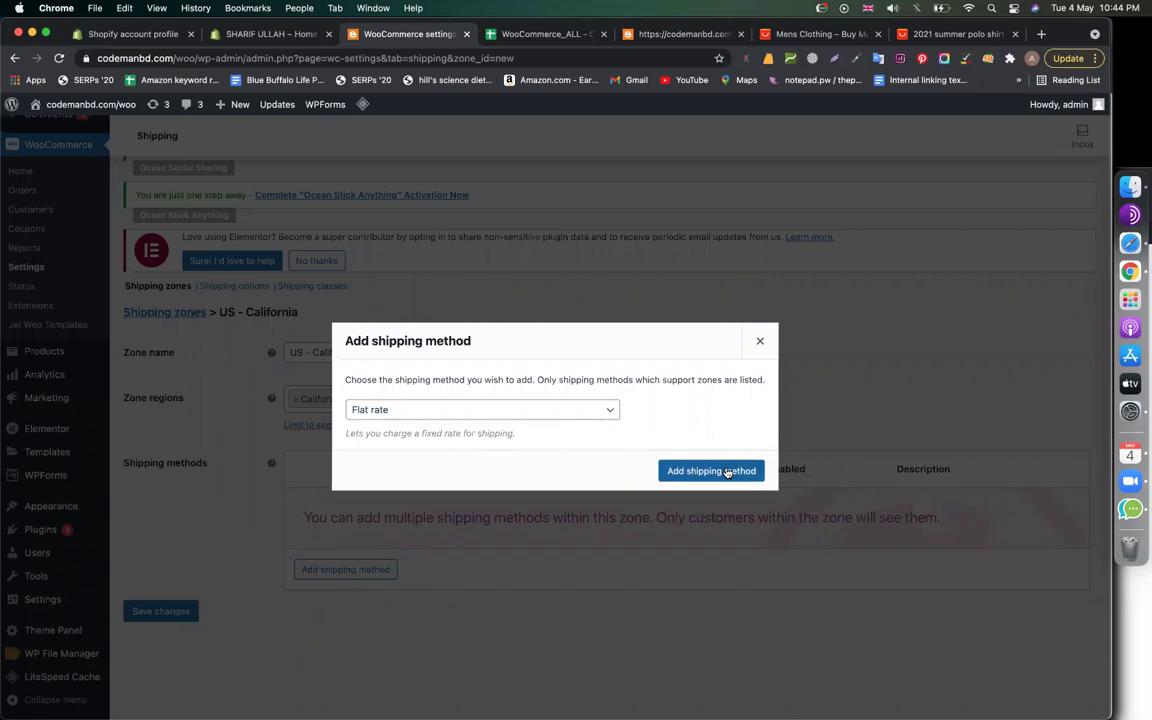
Add a Flat rate shipping method to the US - California zone with cost 7 and save it
left_click(727, 472)
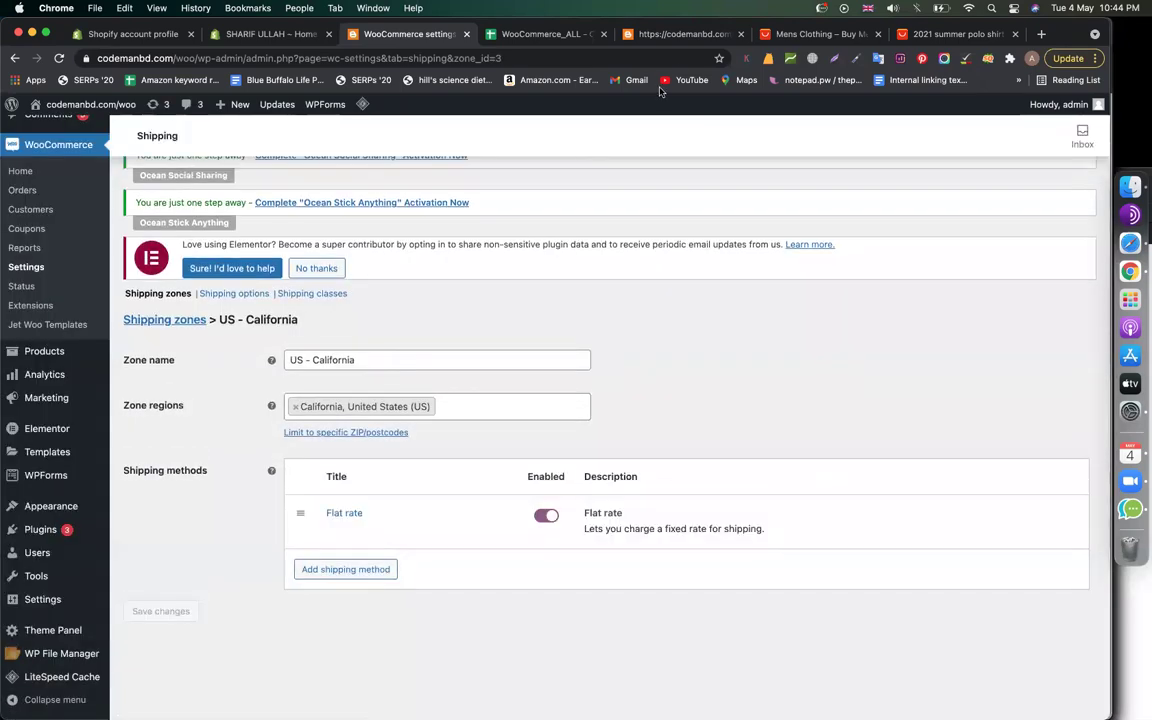
left_click(333, 528)
left_click(466, 449)
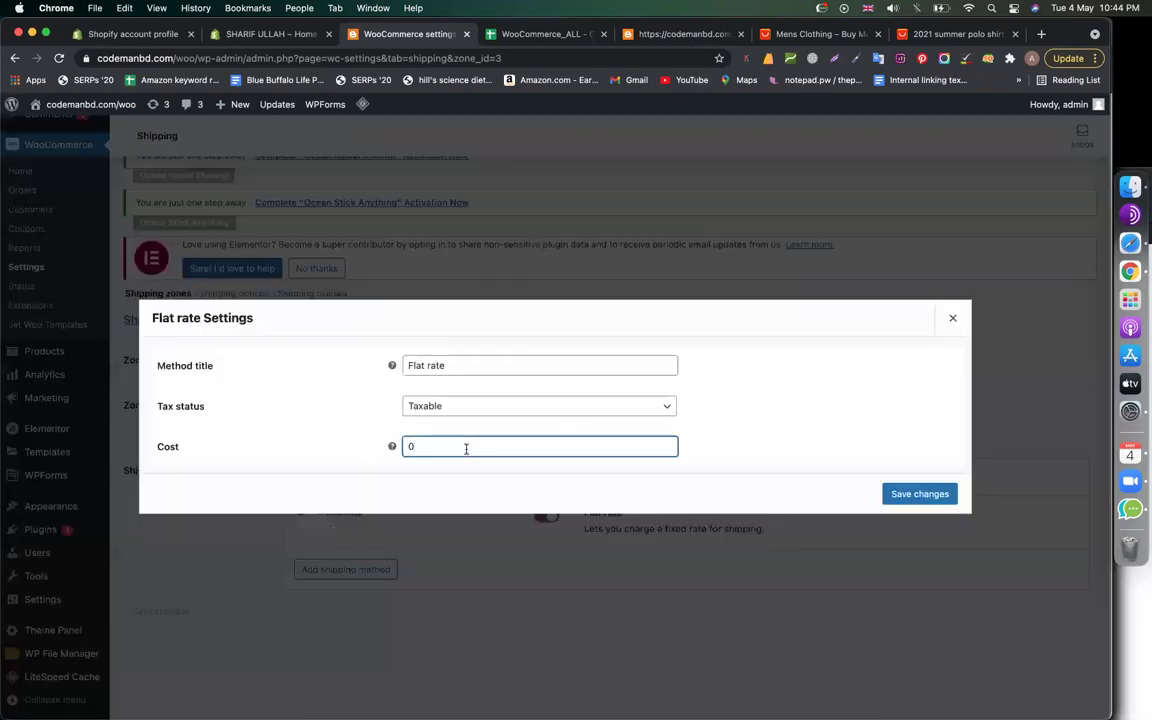
left_click(930, 494)
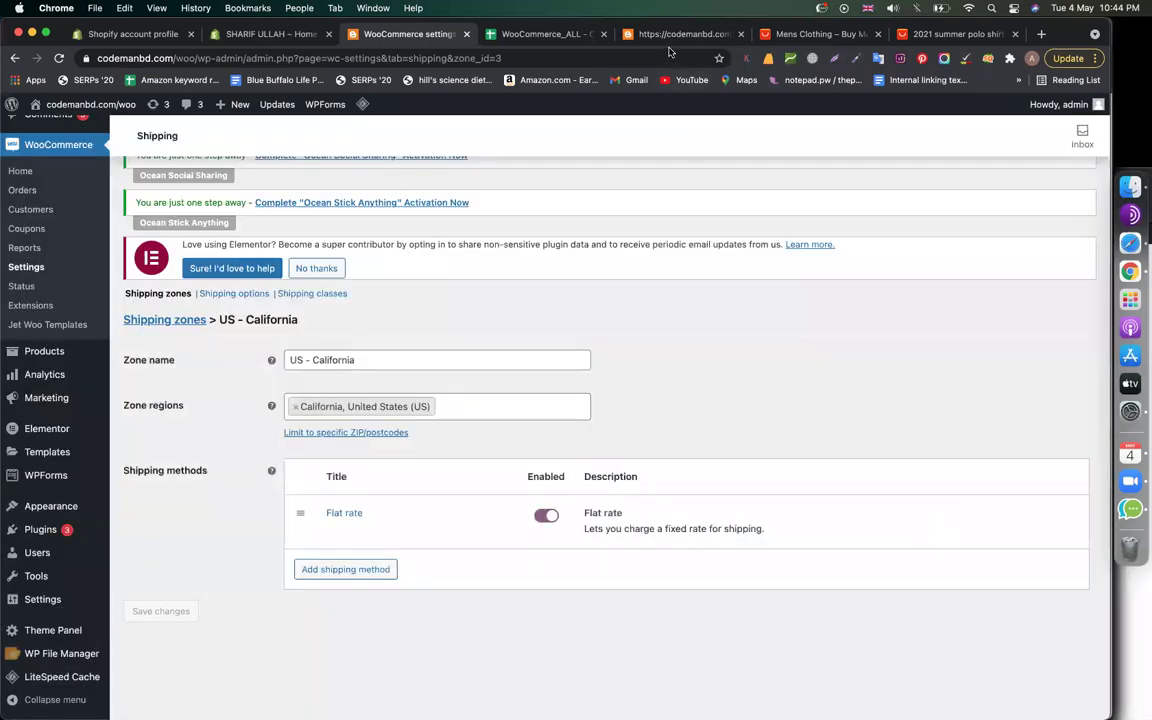
Add Florida to the zone's regions, rename it 'US - California+ florida', and save
left_click(504, 408)
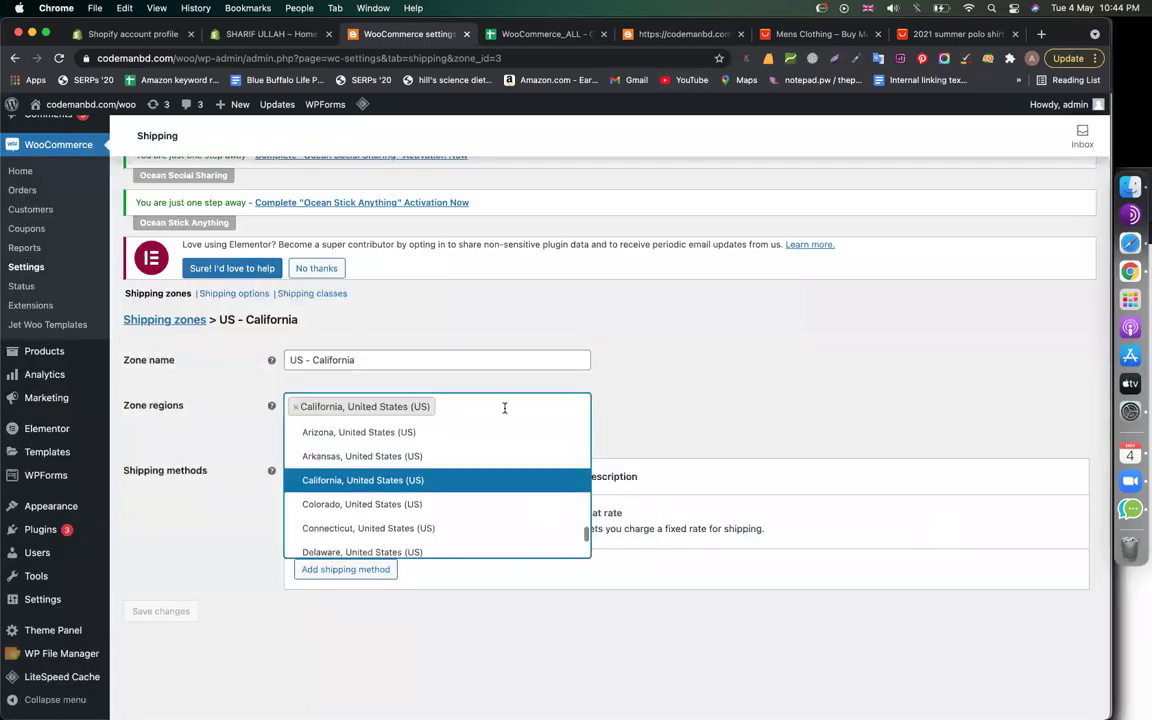
scroll(433, 473, "down", 5)
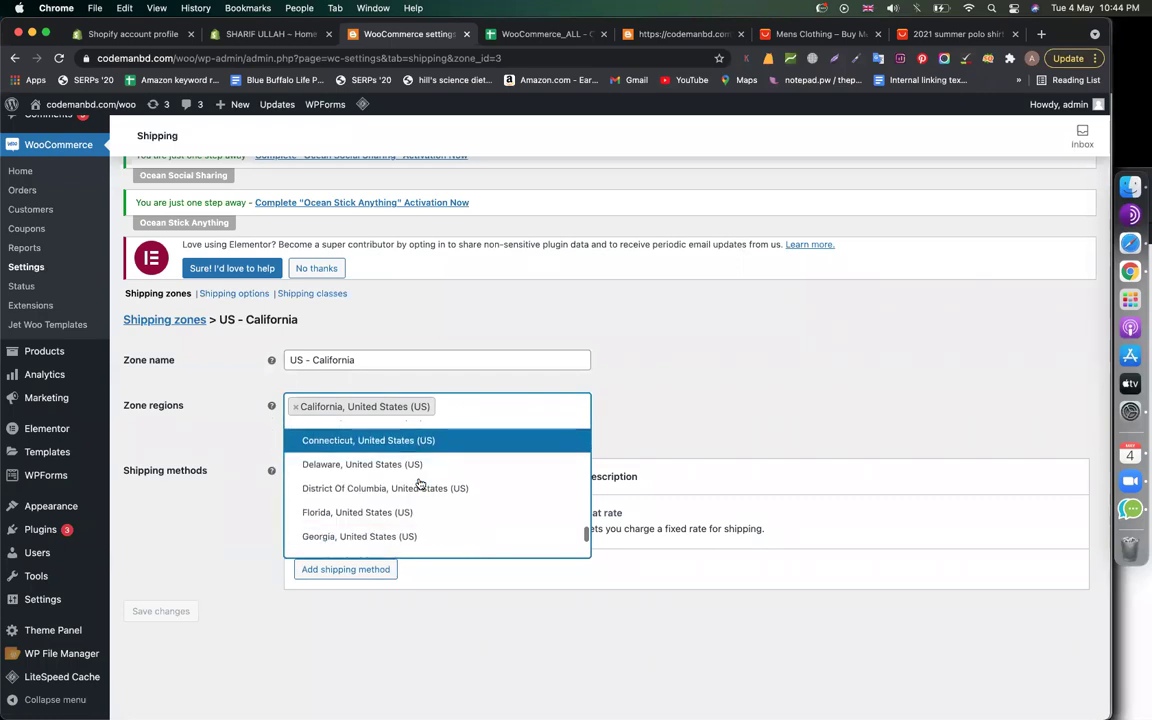
left_click(405, 467)
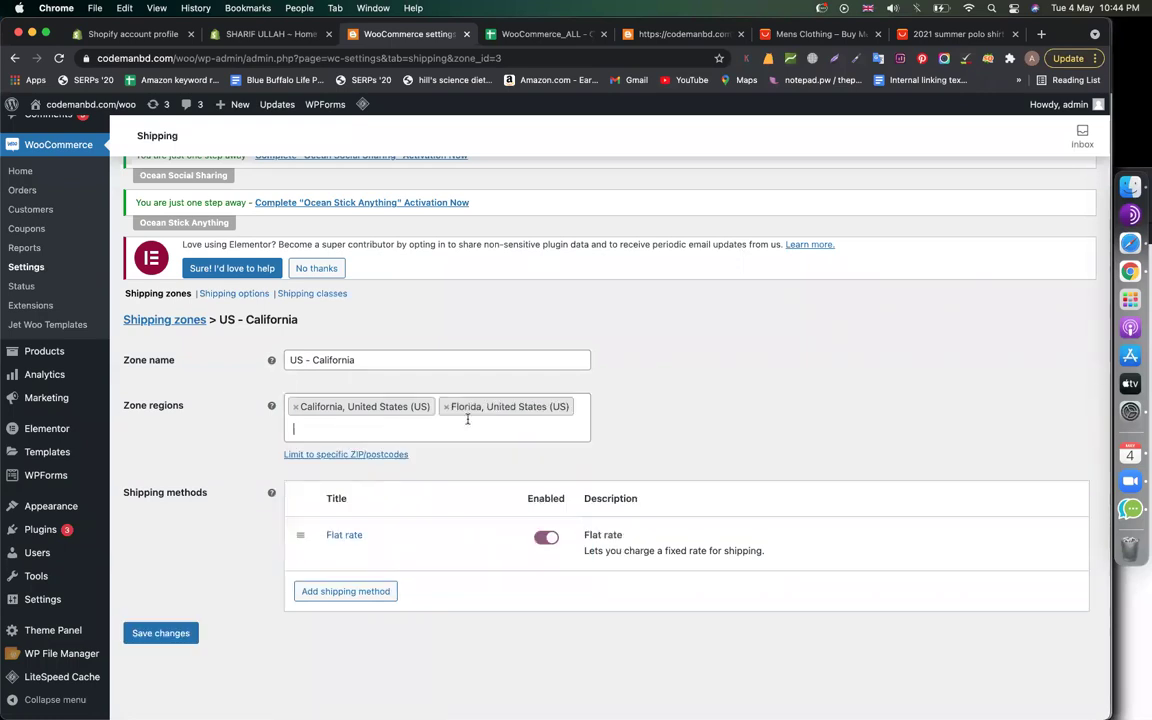
left_click(380, 362)
type("+ florida")
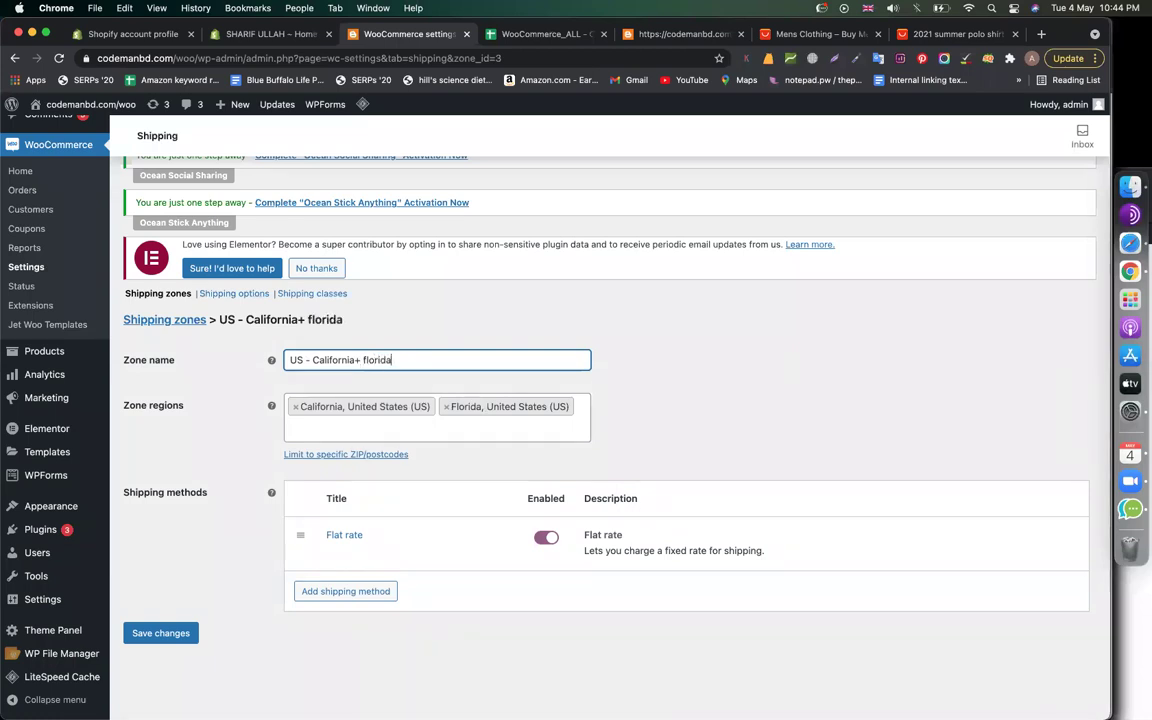
left_click(724, 372)
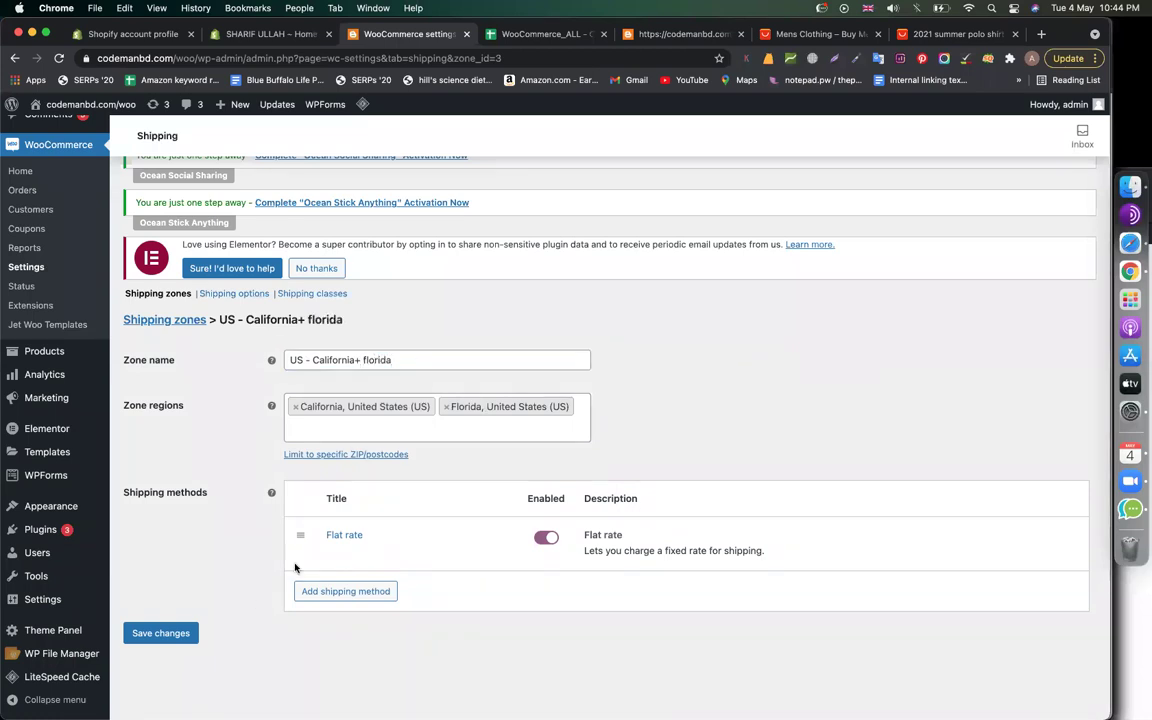
left_click(178, 634)
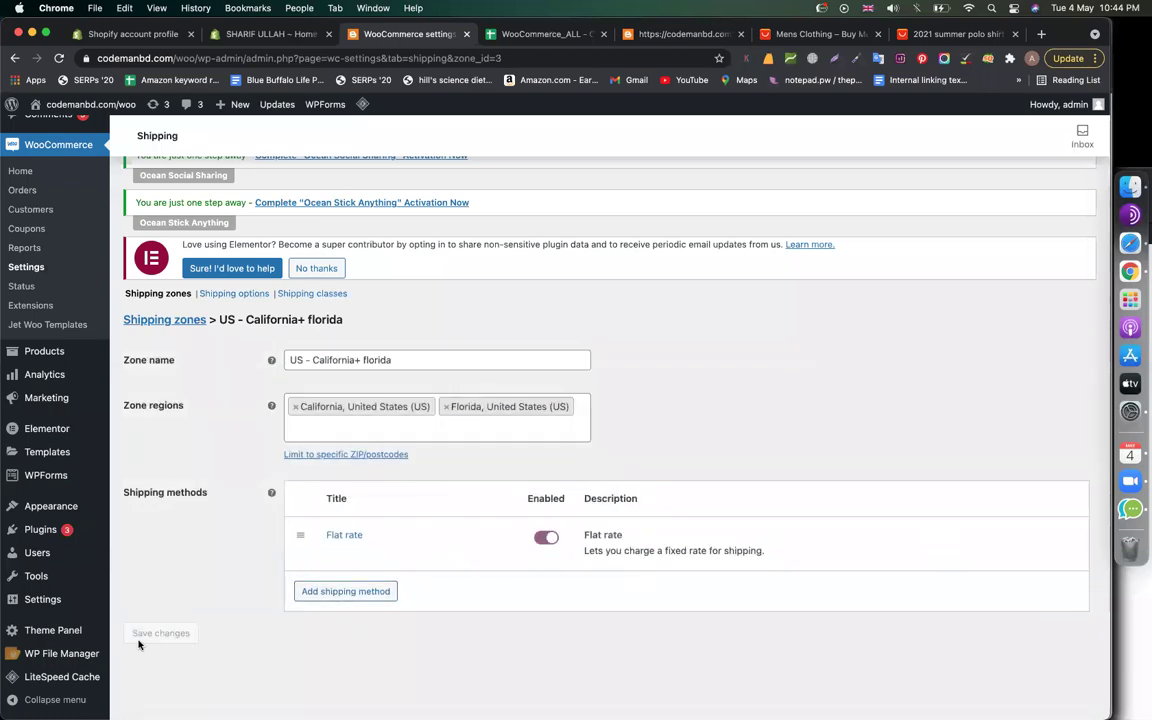
Browse the storefront Shop to the men's Jacket Flushed product and follow its buy link to Armor Twist
left_click(682, 34)
left_click(442, 309)
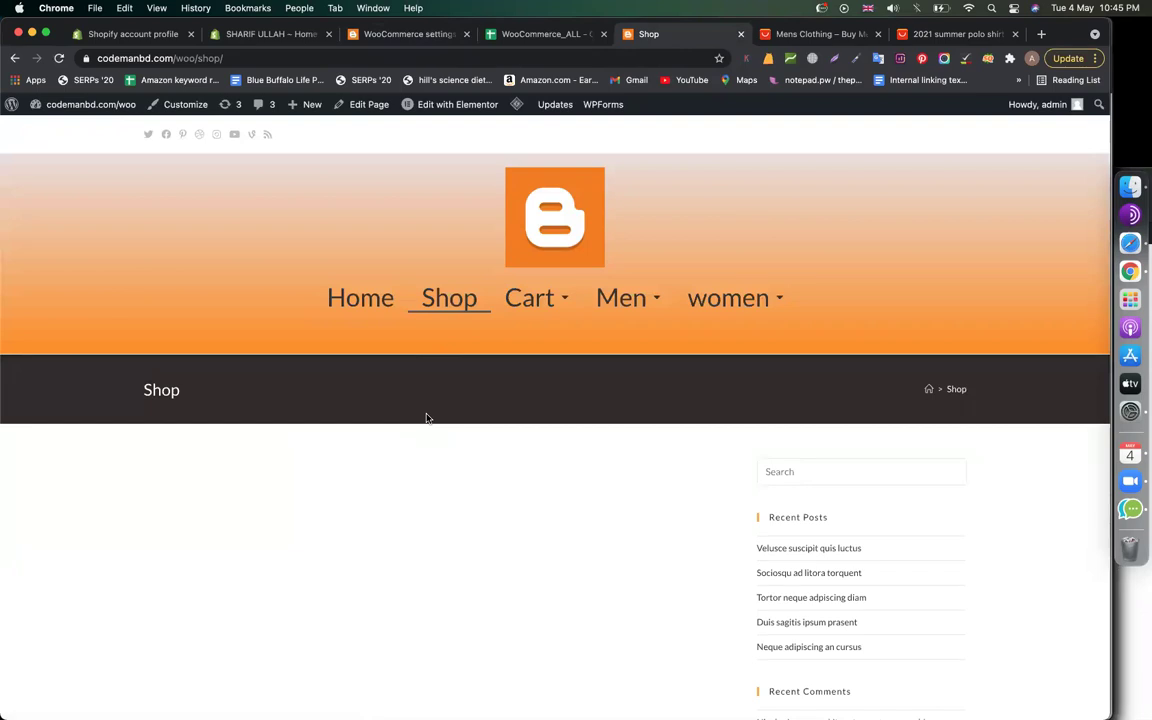
mouse_move(628, 300)
left_click(637, 321)
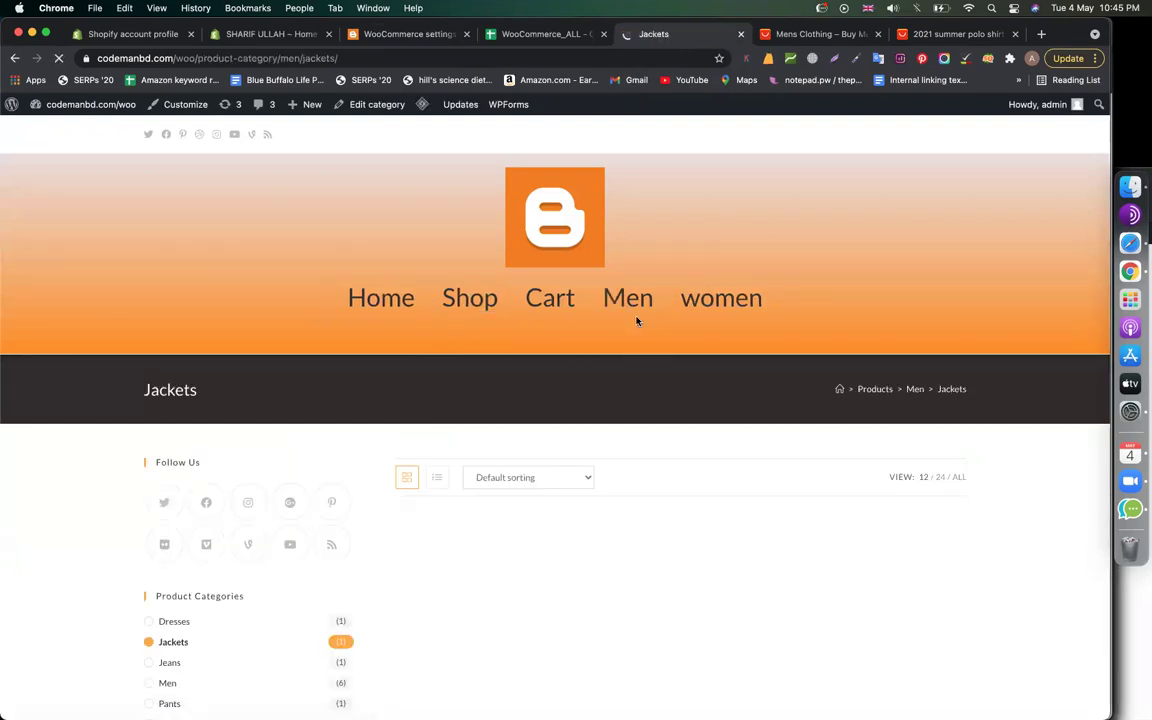
scroll(491, 552, "down", 3)
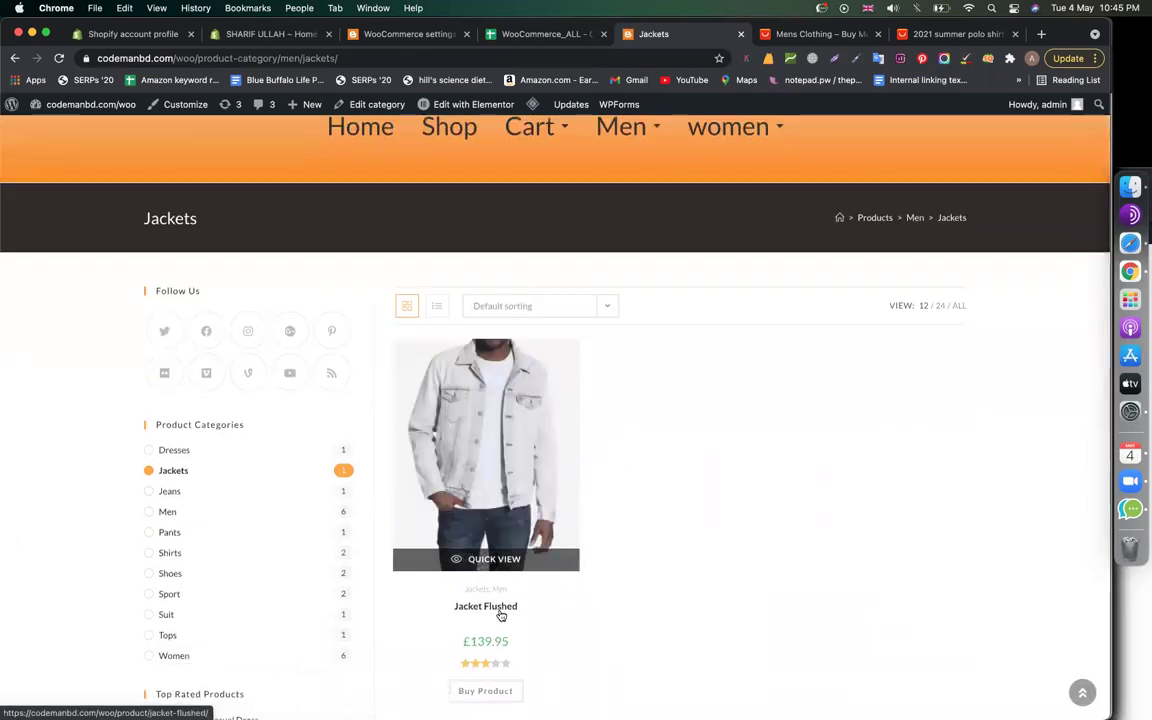
left_click(497, 609)
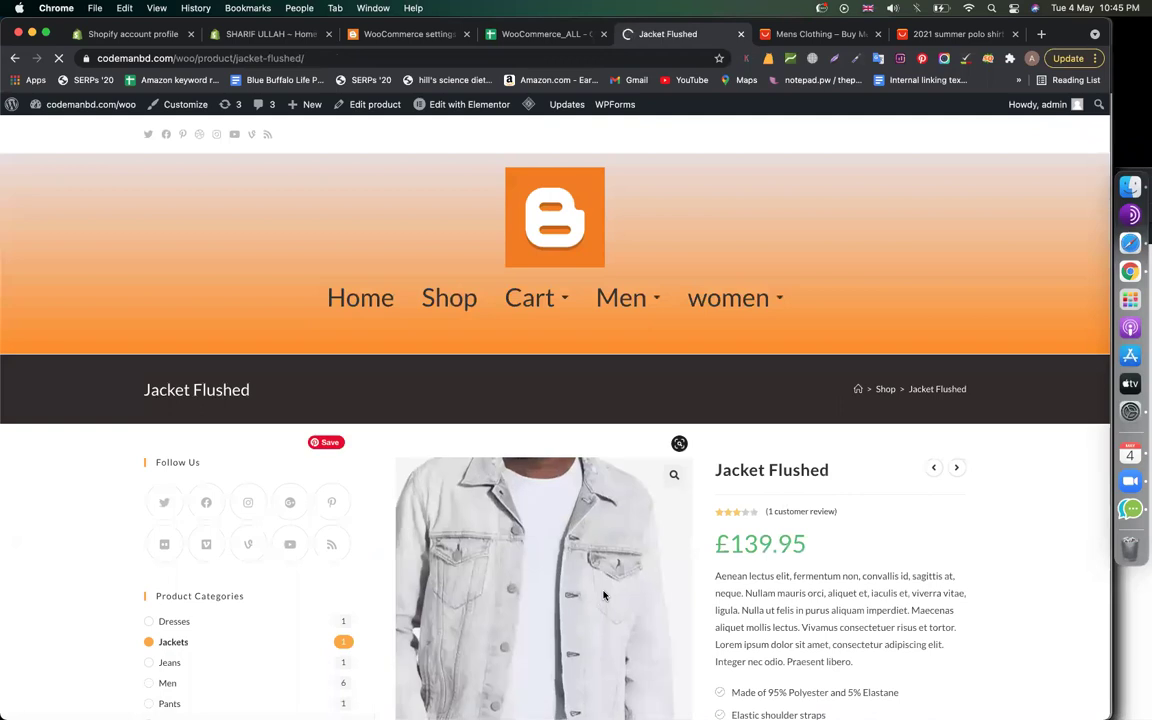
scroll(604, 595, "down", 3)
scroll(604, 597, "down", 1)
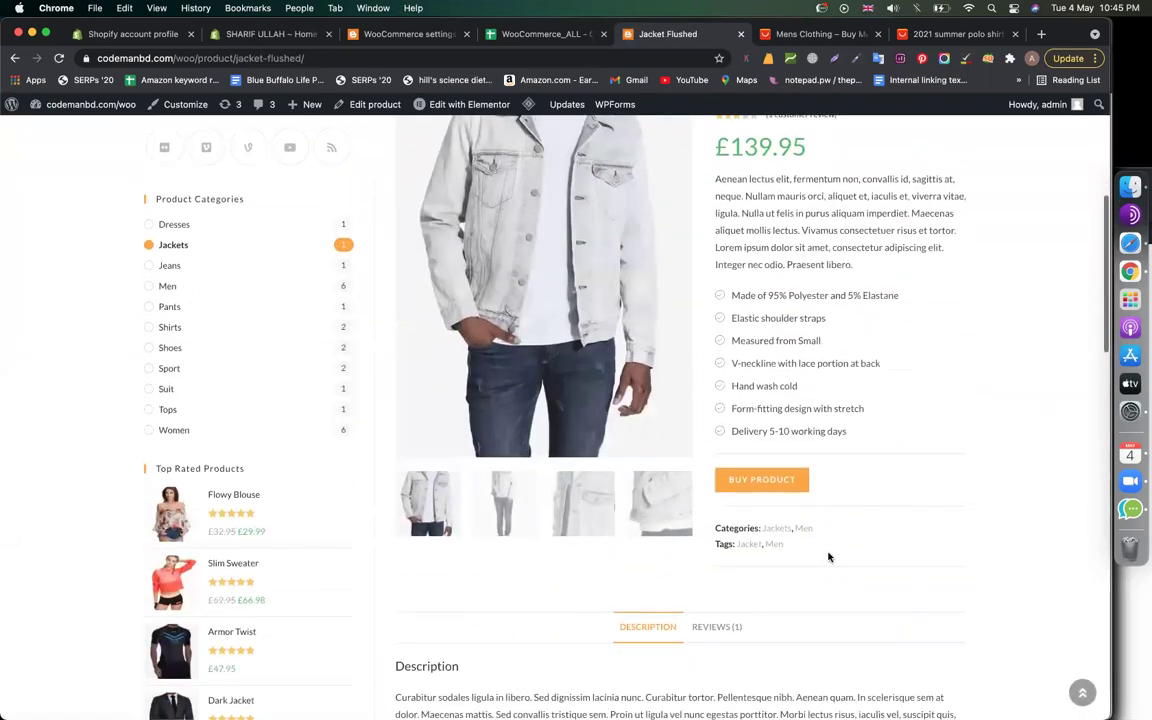
left_click(764, 482)
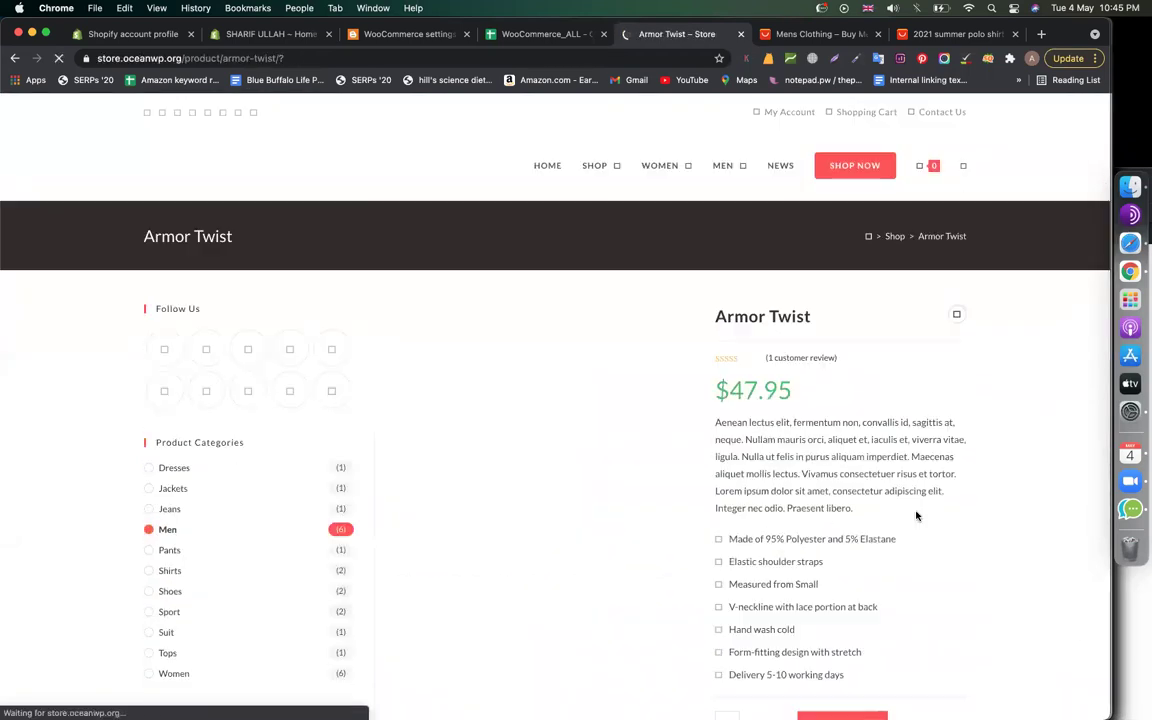
View the cart holding Armor Twist at $47.95 down to the Cart Totals
scroll(745, 559, "down", 3)
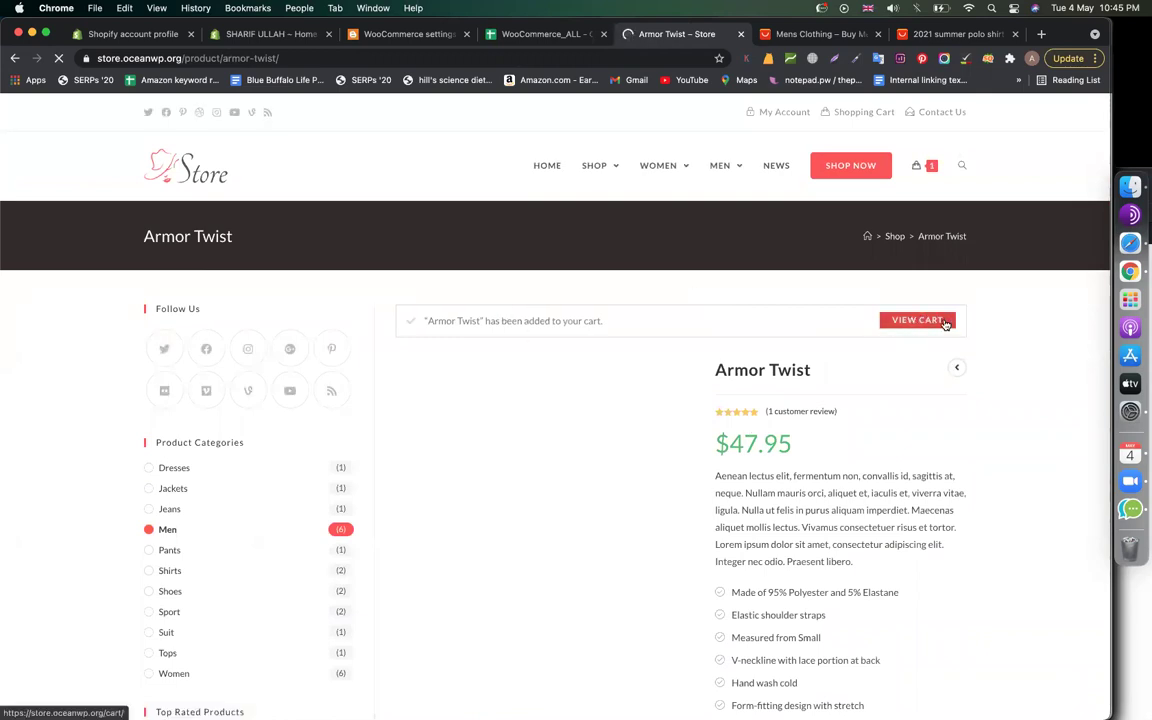
left_click(944, 322)
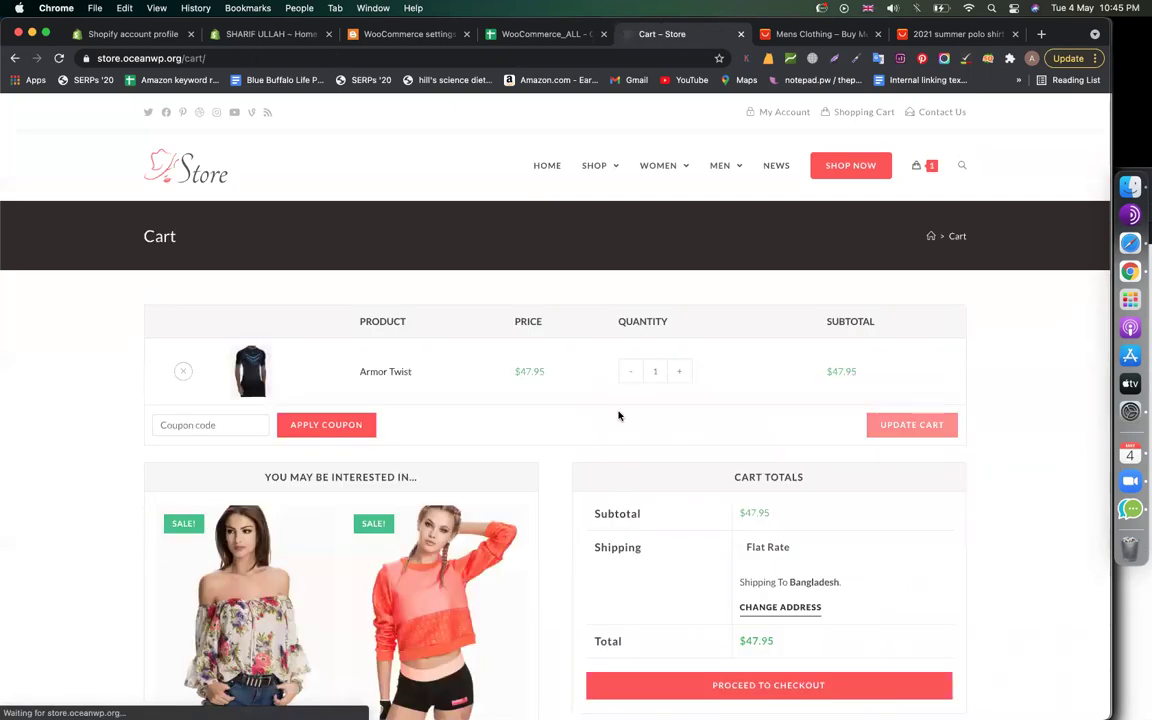
scroll(620, 415, "down", 2)
scroll(720, 520, "down", 3)
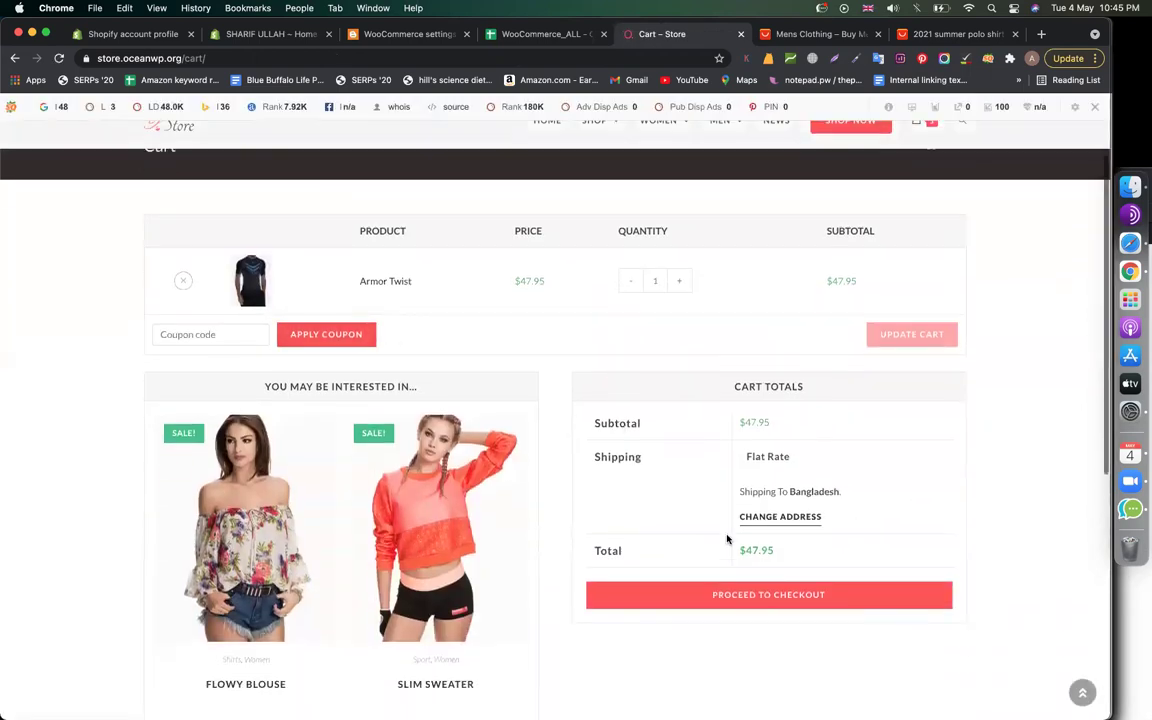
Proceed to checkout and hide the SEO bar for this domain
left_click(707, 468)
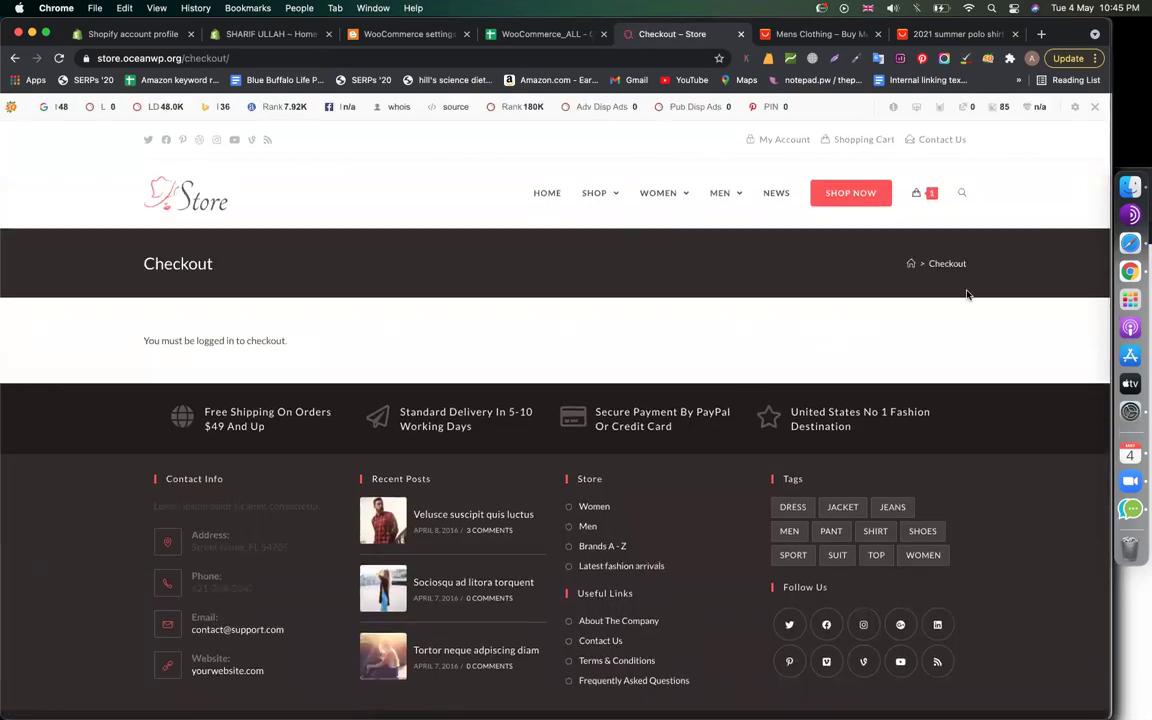
left_click(988, 104)
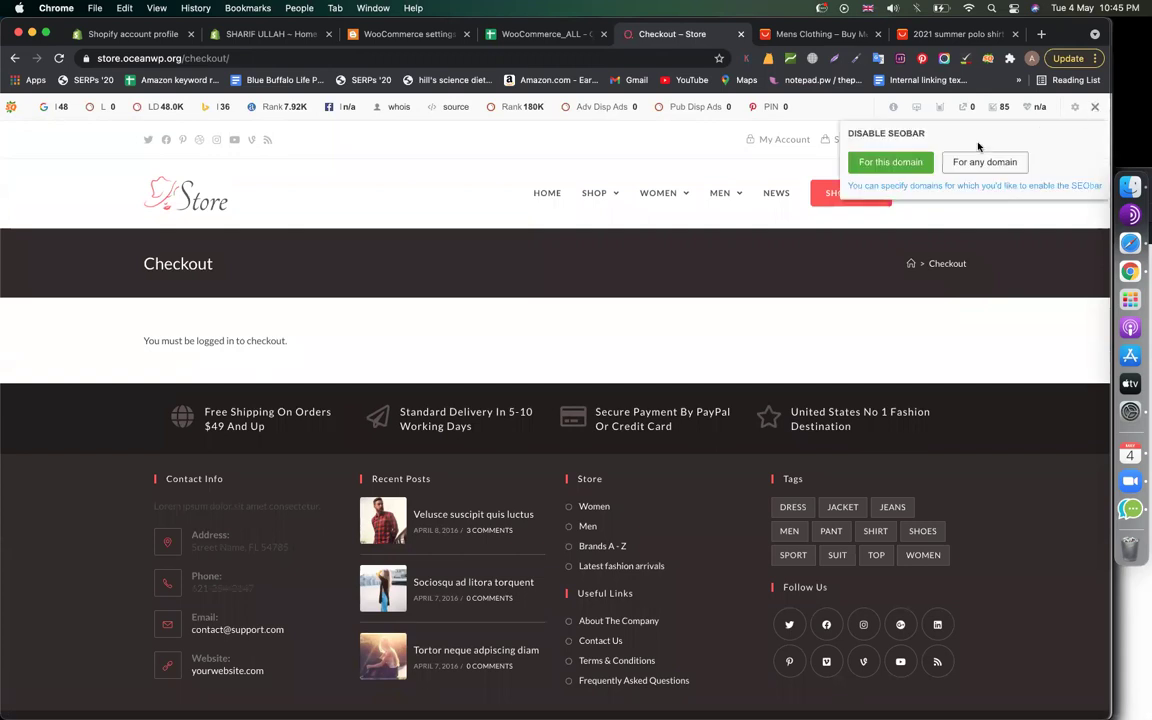
left_click(805, 146)
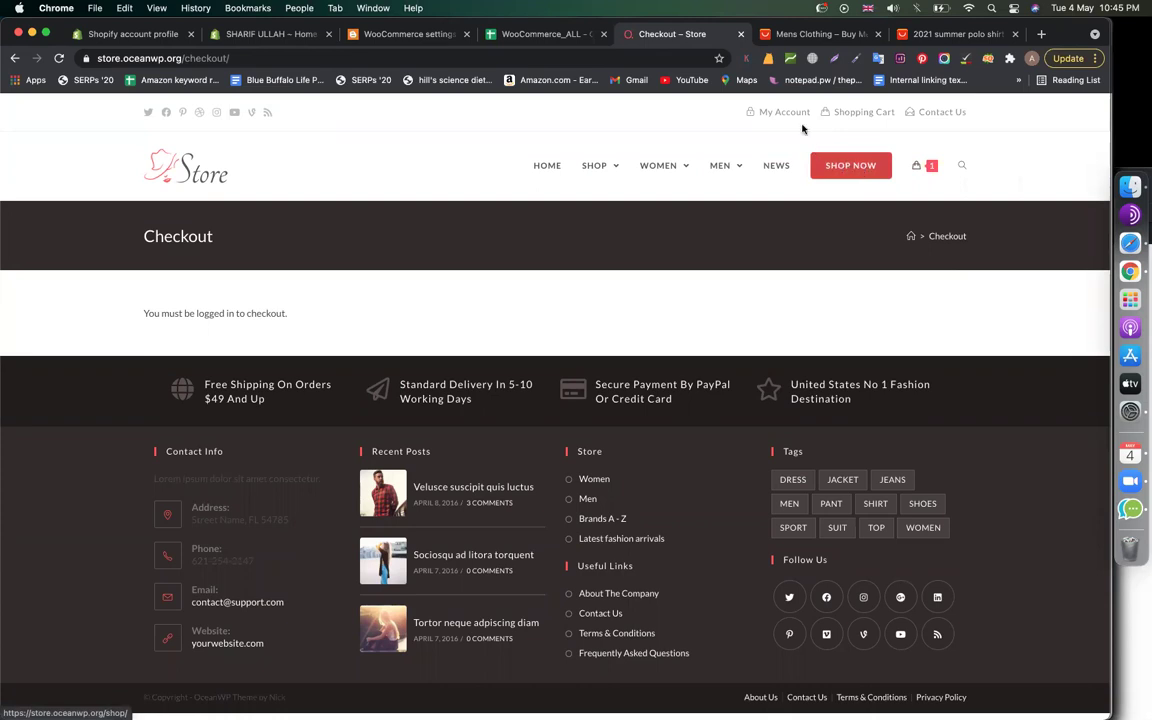
Return to the cart, check out again, and open the My Account login page
left_click(915, 168)
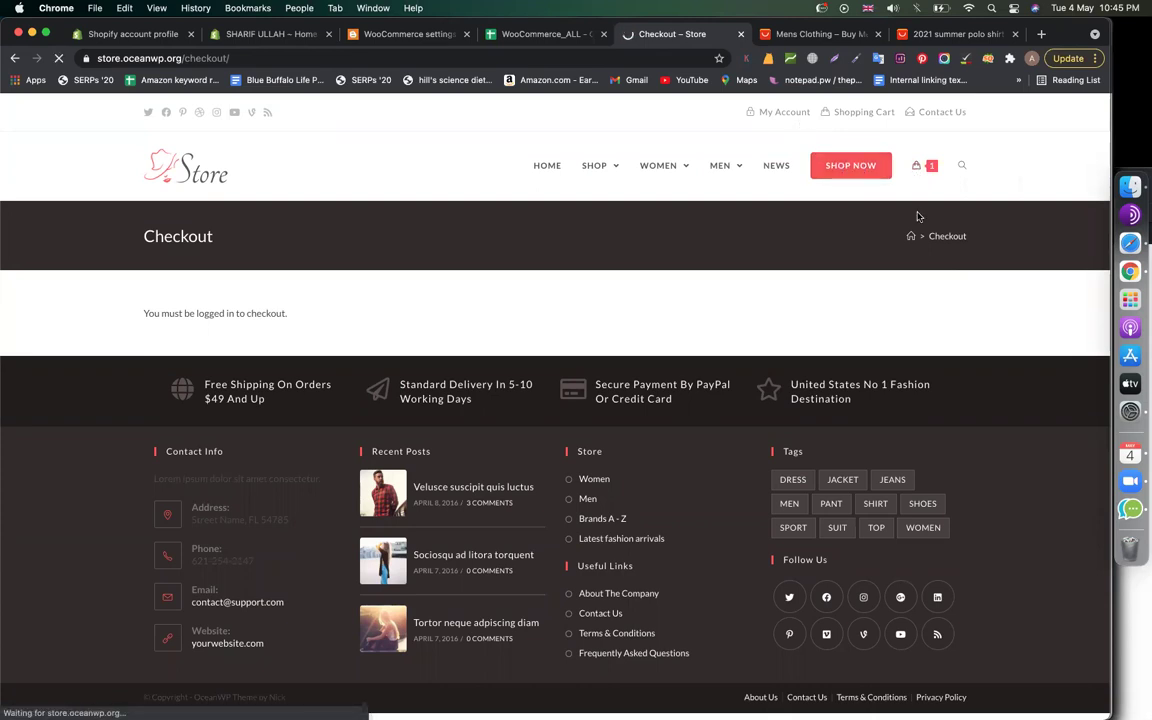
scroll(702, 522, "down", 1)
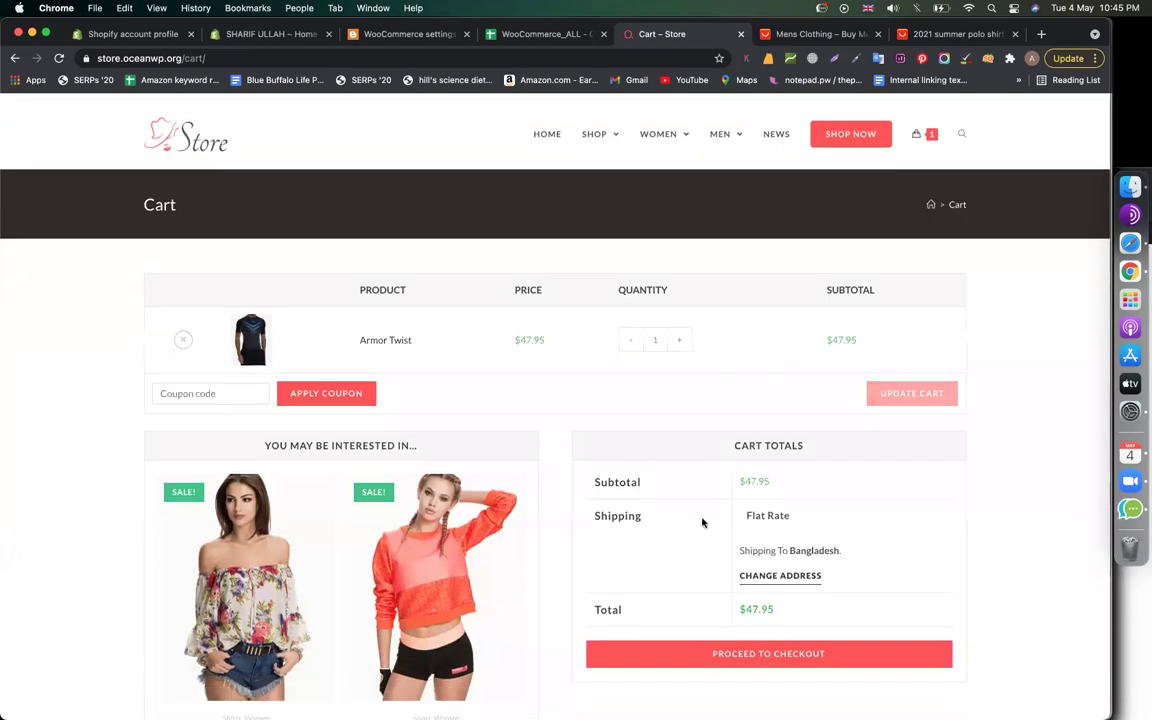
scroll(702, 522, "down", 5)
left_click(739, 455)
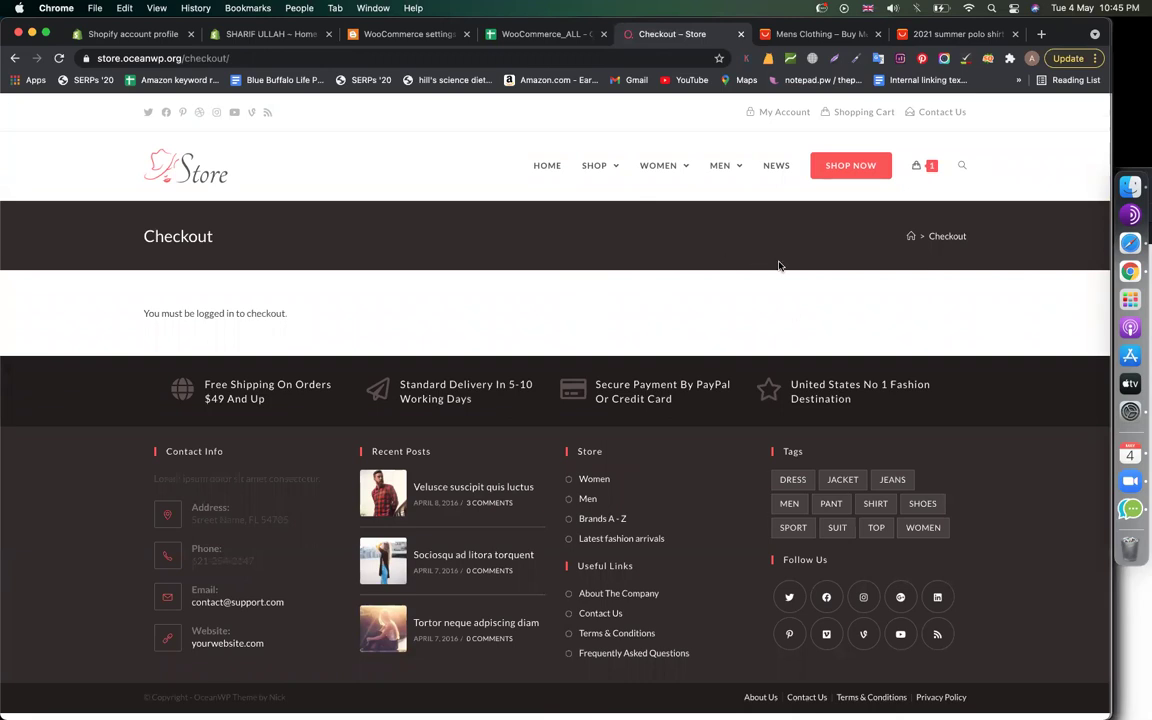
left_click(788, 112)
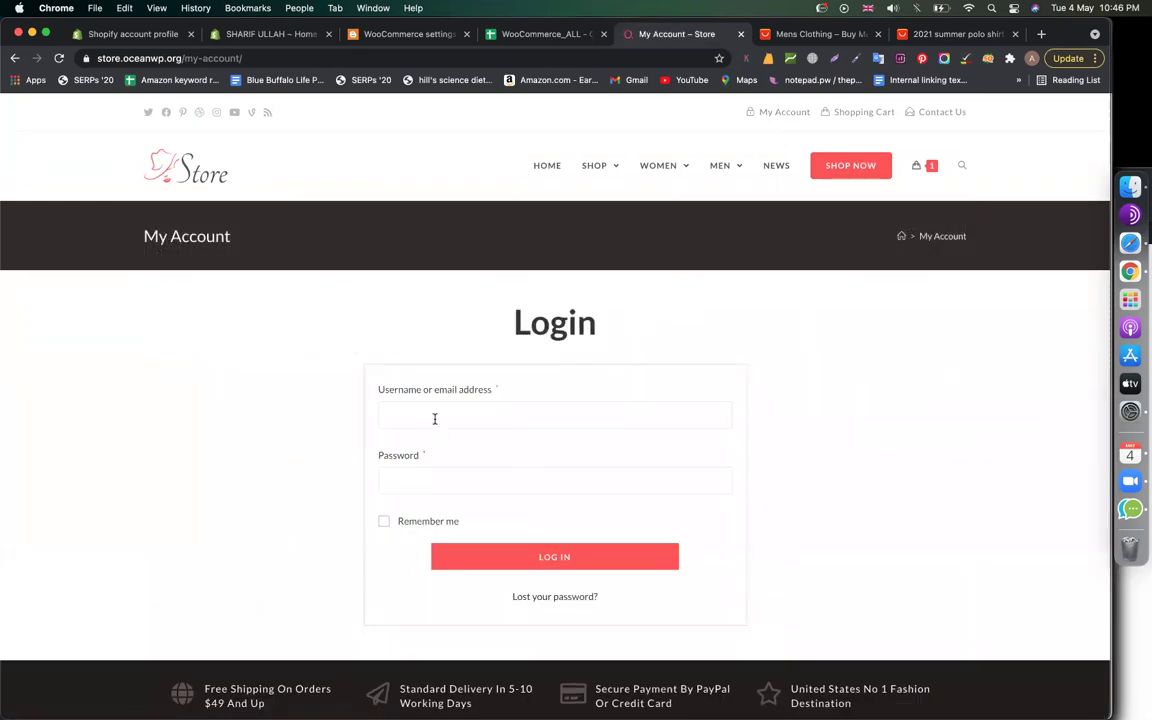
Focus the login username field and dismiss the saved-login suggestions
left_click(434, 418)
left_click(347, 545)
scroll(494, 432, "down", 1)
left_click(507, 384)
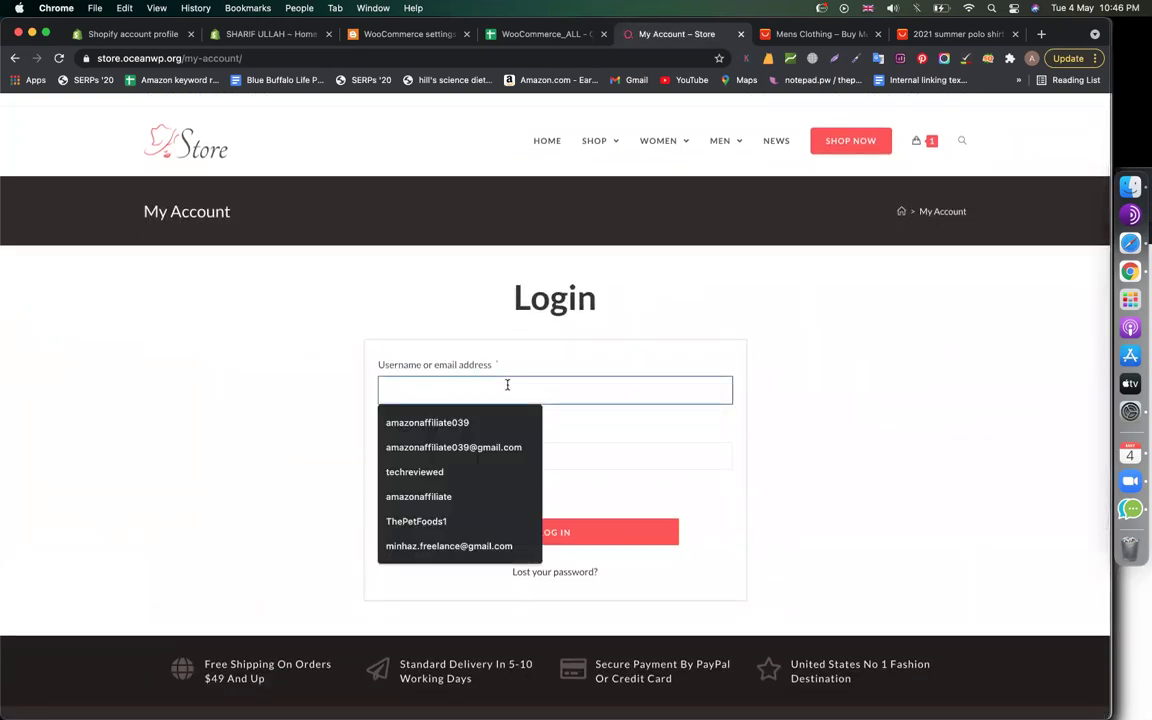
left_click(797, 416)
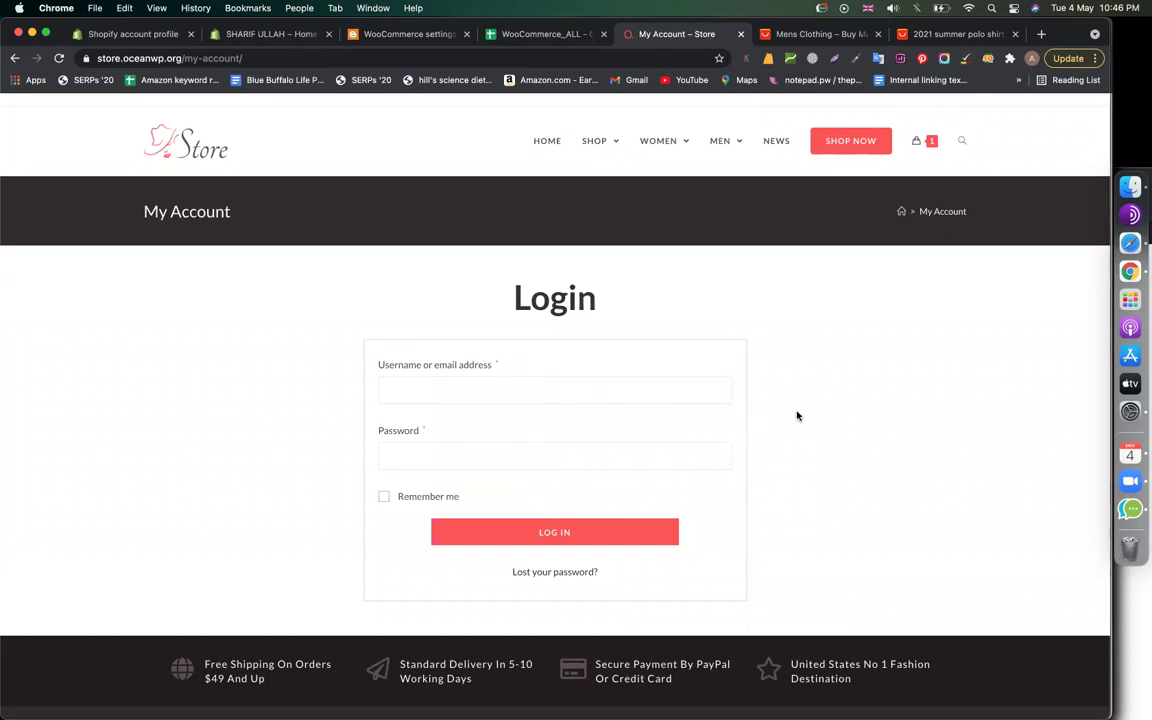
Log in with an email address and password, which fails with an Unknown email address error
left_click(432, 395)
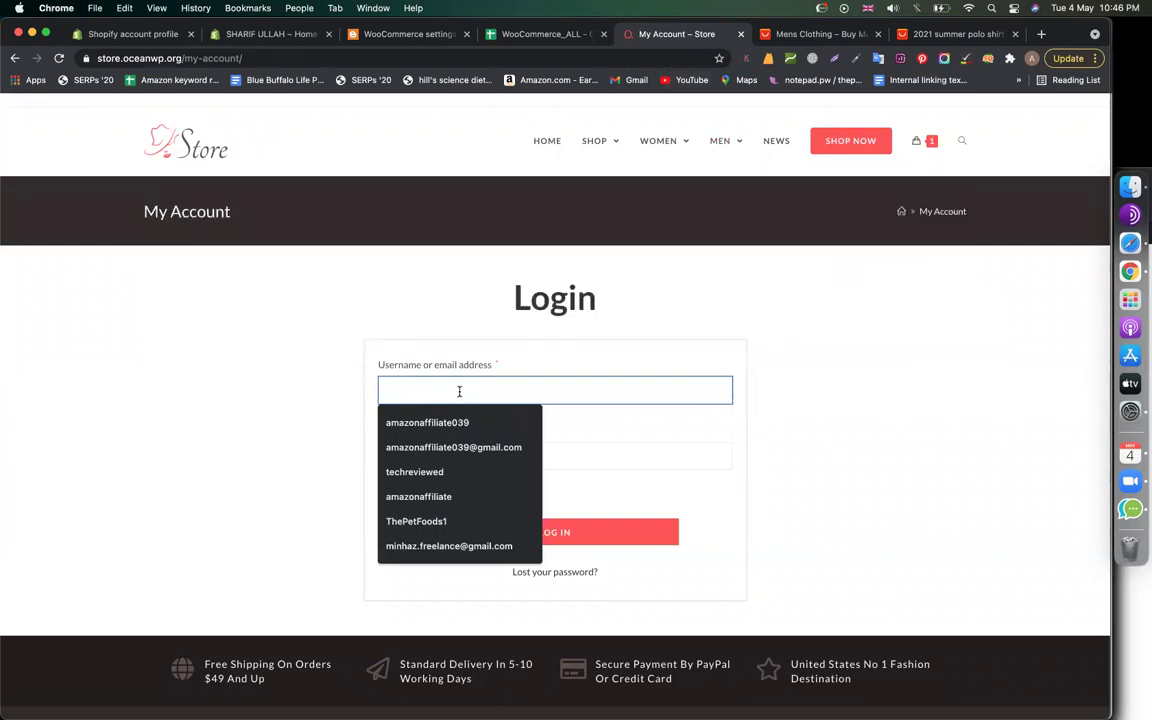
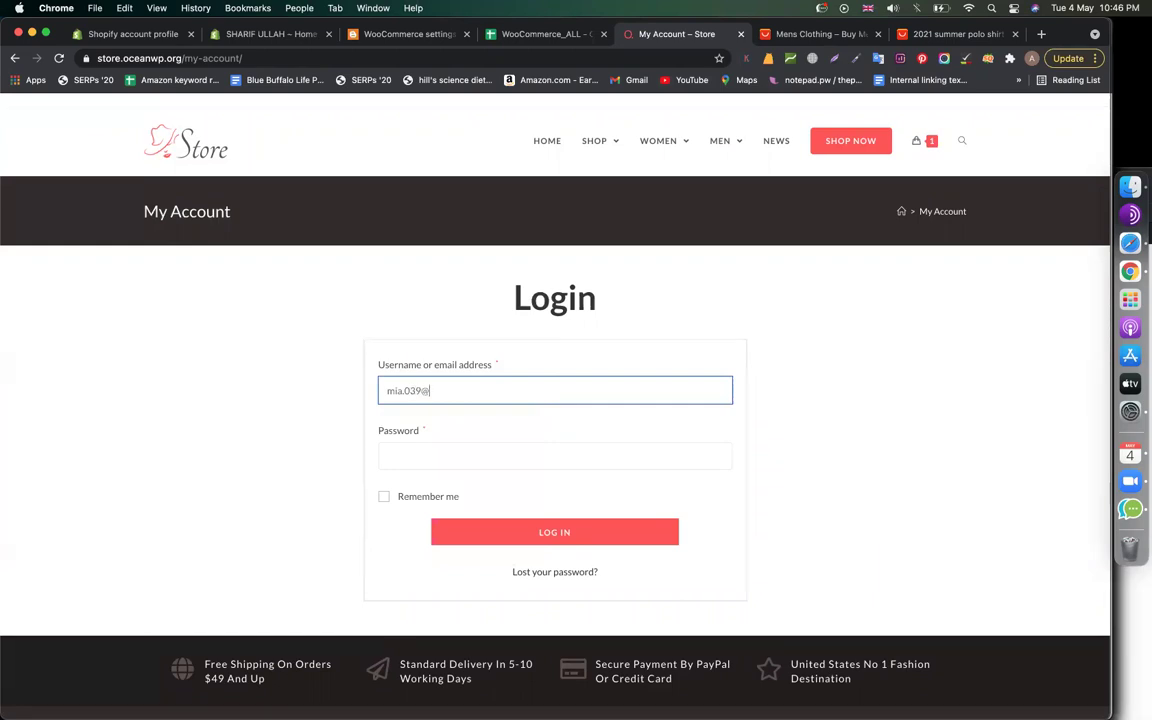
left_click(496, 451)
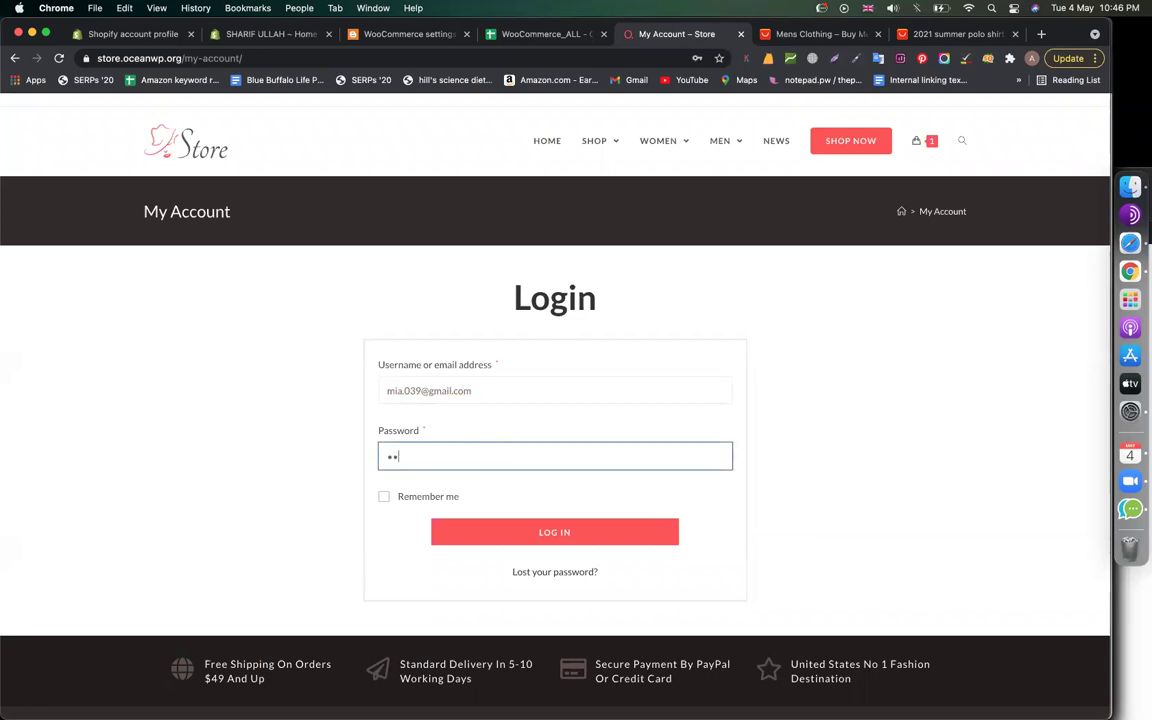
type("1")
left_click(586, 531)
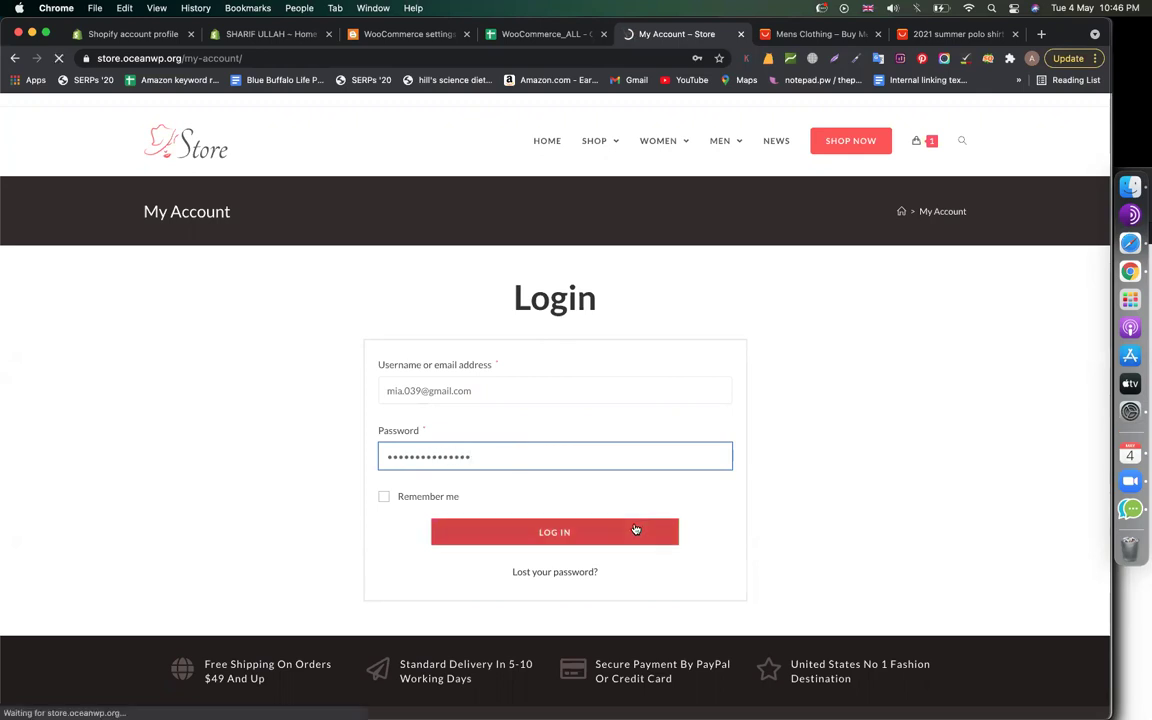
scroll(861, 509, "down", 5)
scroll(861, 509, "up", 4)
scroll(861, 509, "down", 4)
scroll(861, 509, "up", 4)
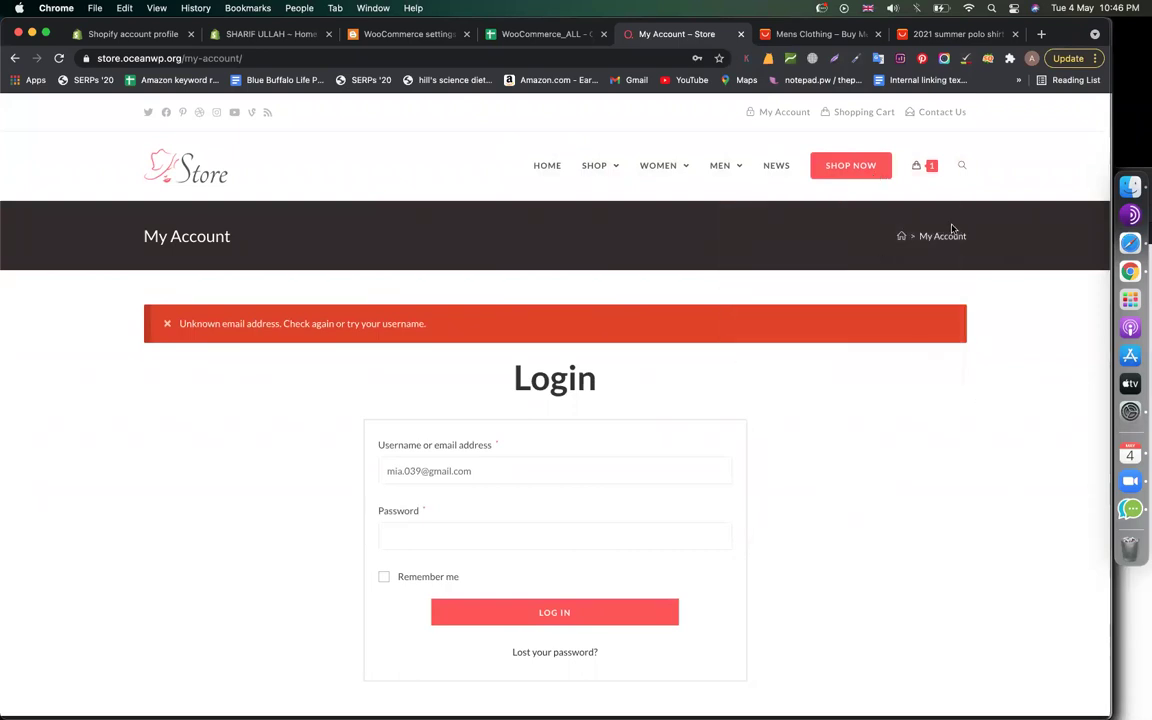
mouse_move(928, 166)
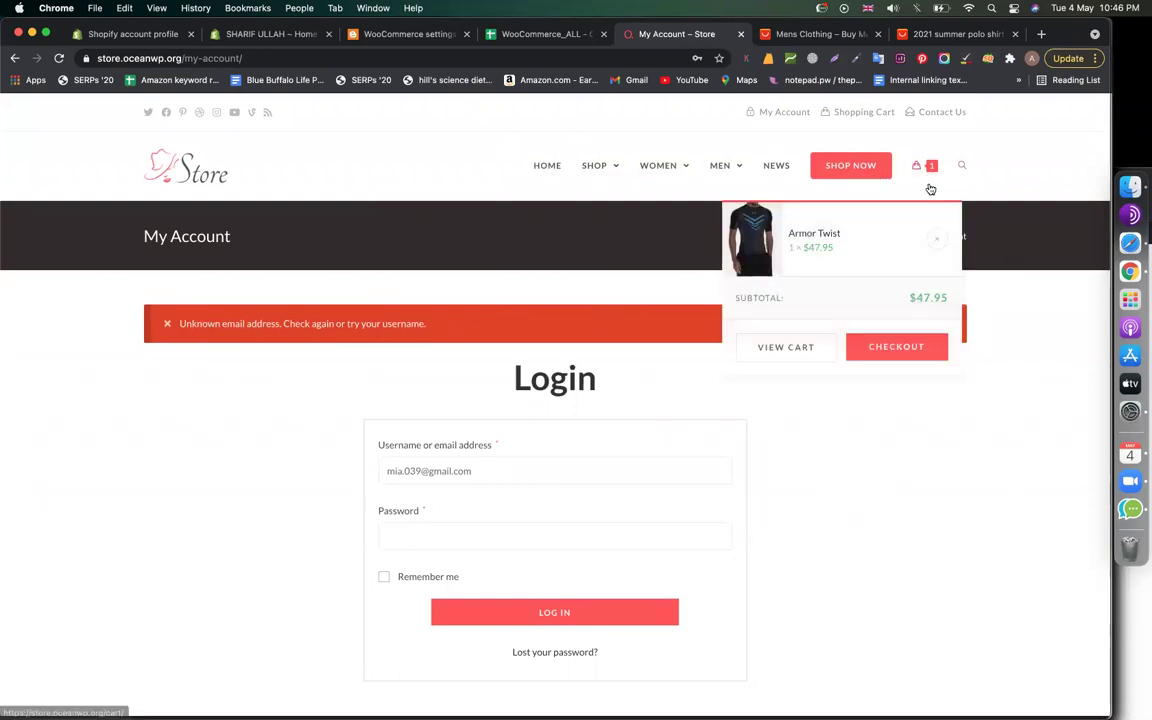
Open the full cart page and highlight the shipping destination and Flat Rate text
left_click(793, 356)
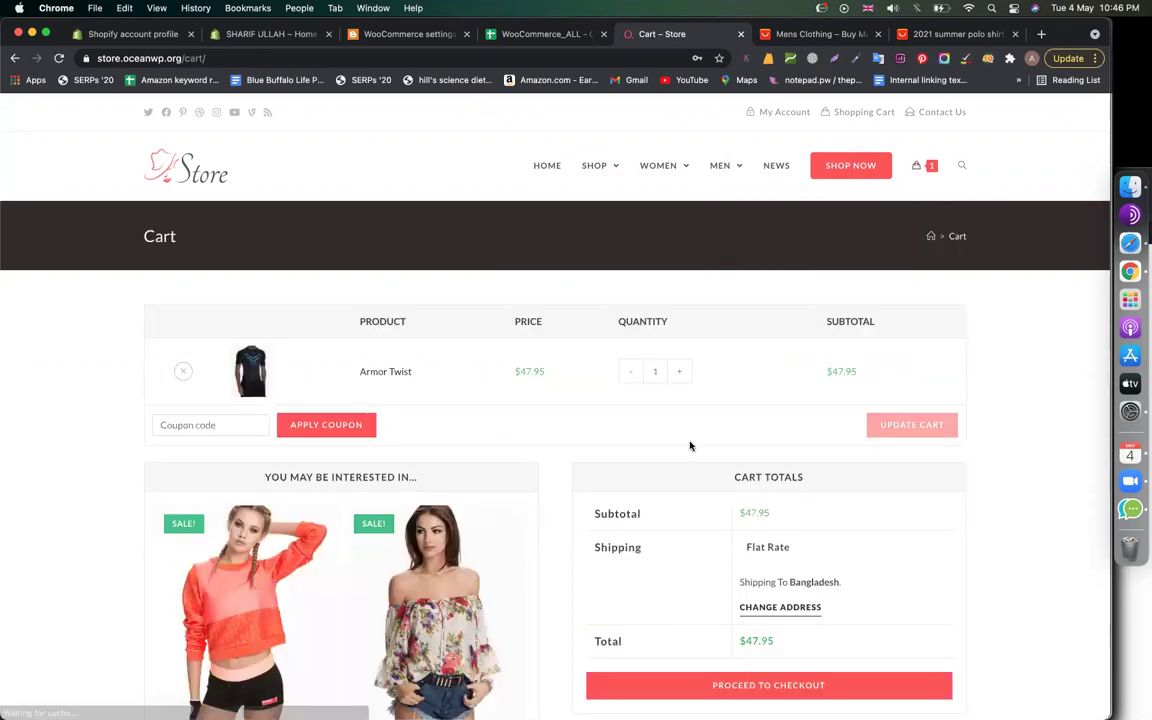
scroll(689, 445, "down", 5)
scroll(860, 398, "up", 1)
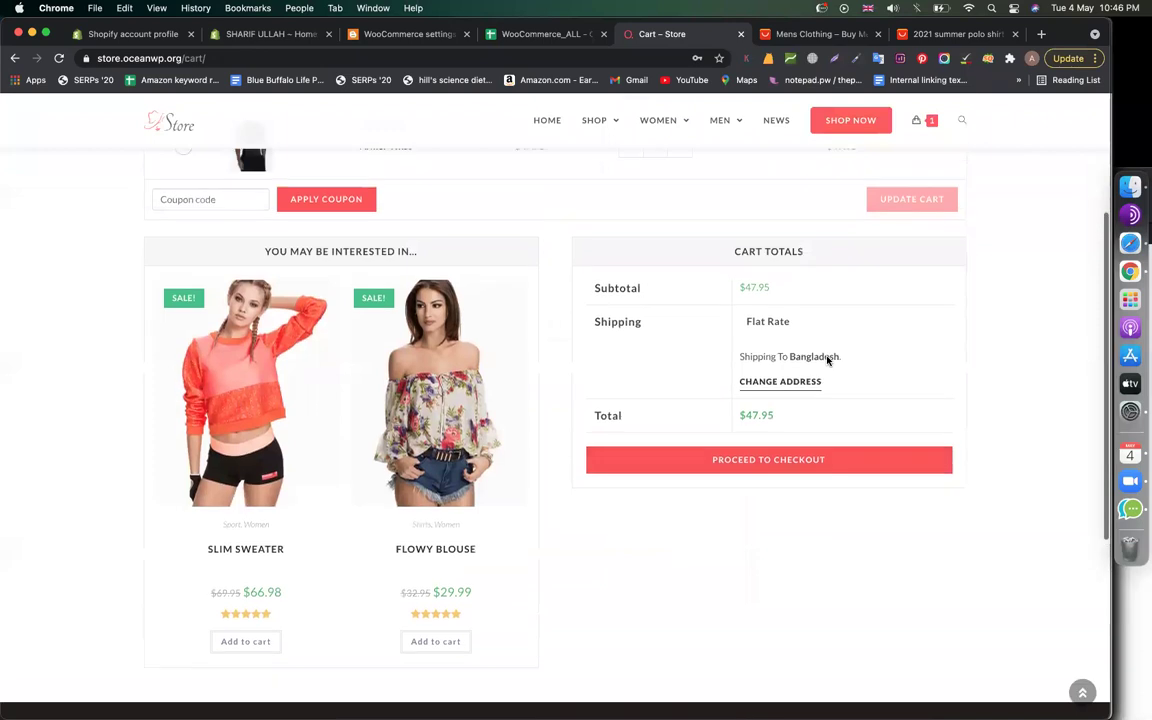
left_click_drag(832, 360, 735, 318)
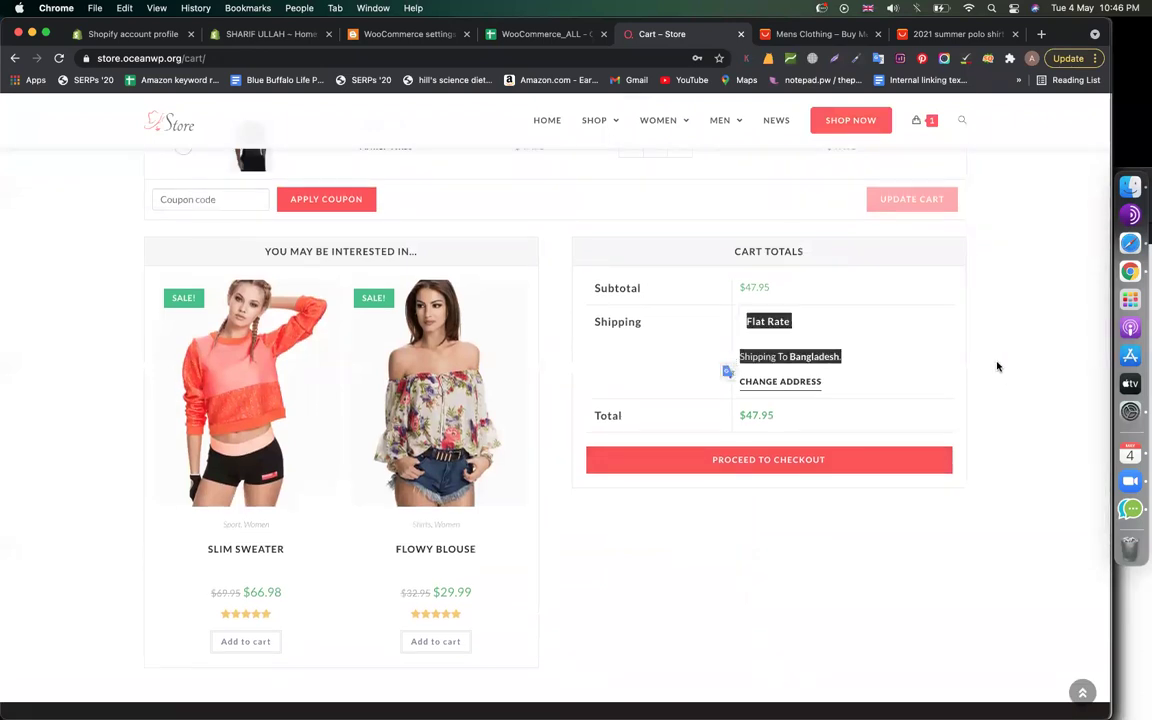
left_click(998, 365)
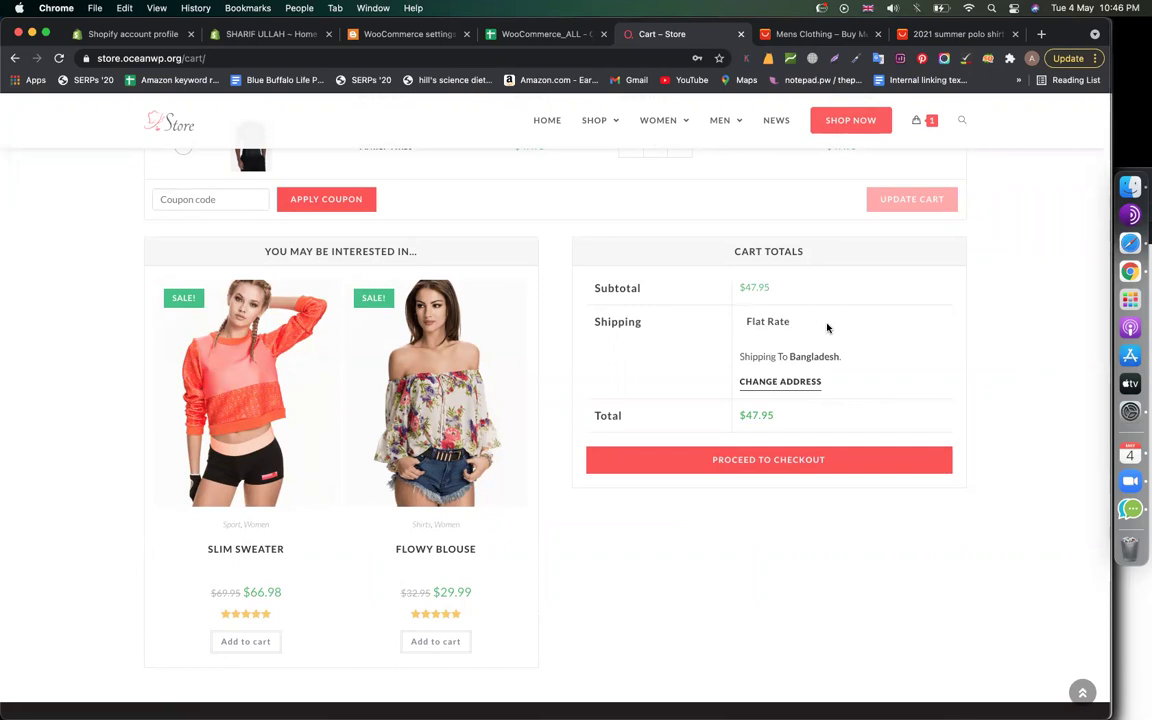
left_click_drag(828, 326, 752, 328)
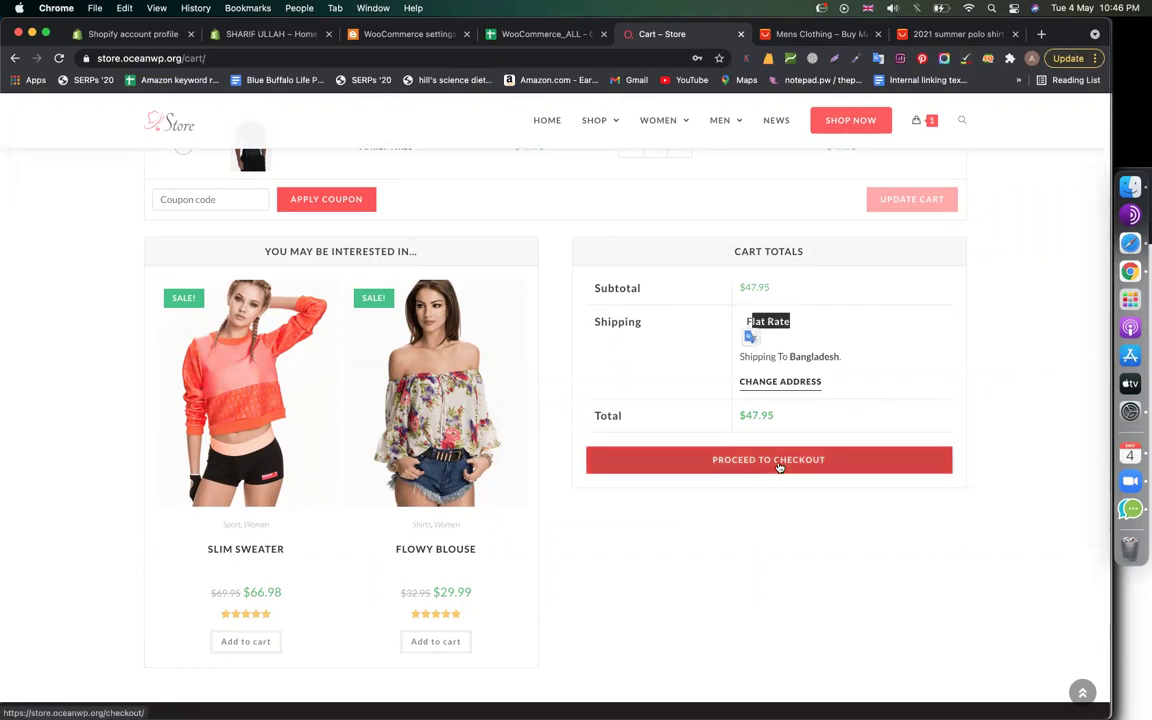
Change the cart's shipping address to California, United States, update it, and quit Messenger
left_click(791, 383)
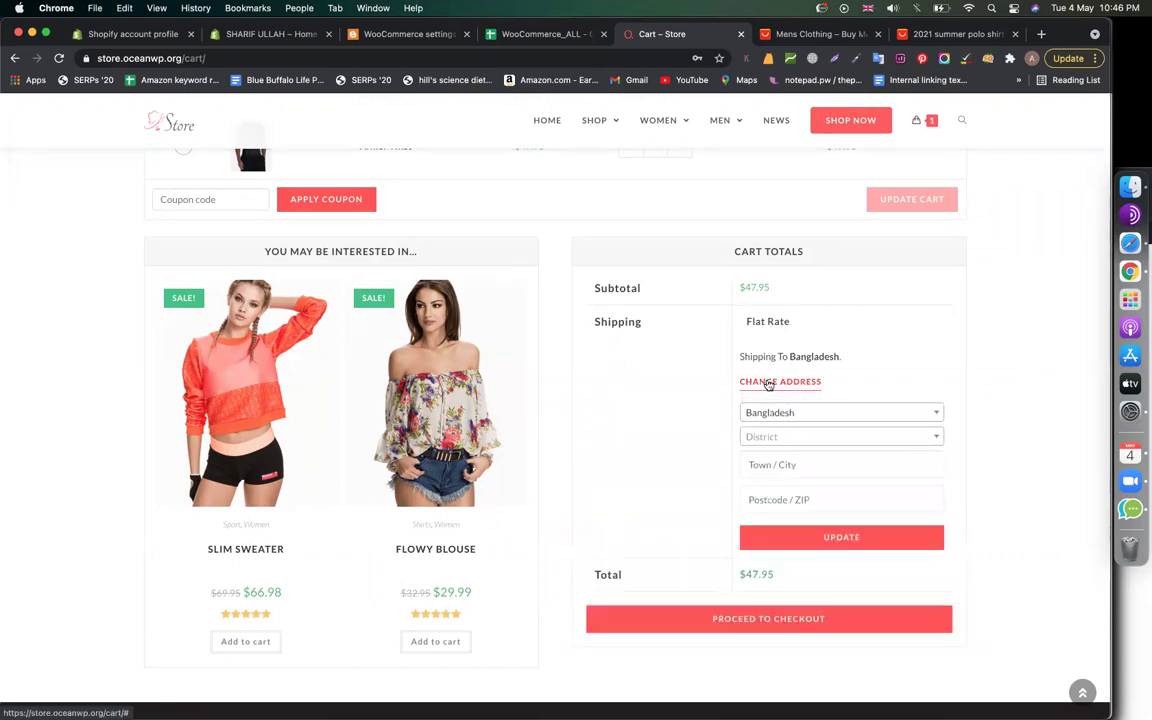
left_click(800, 415)
type("united")
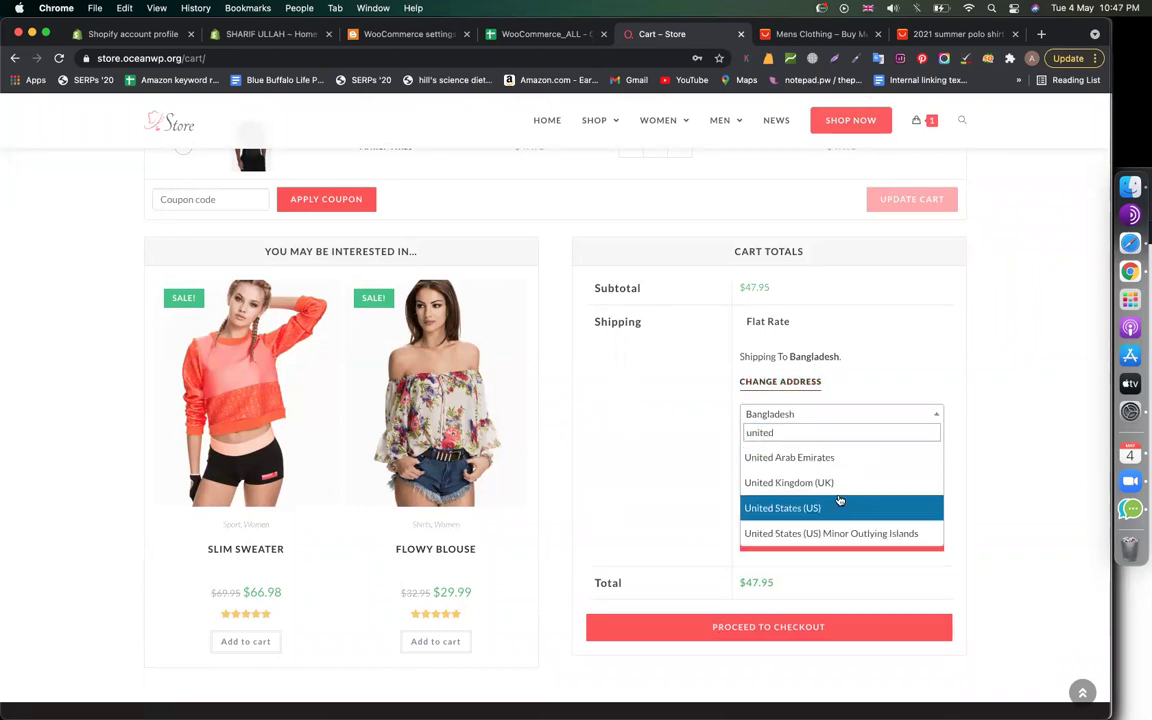
left_click(846, 507)
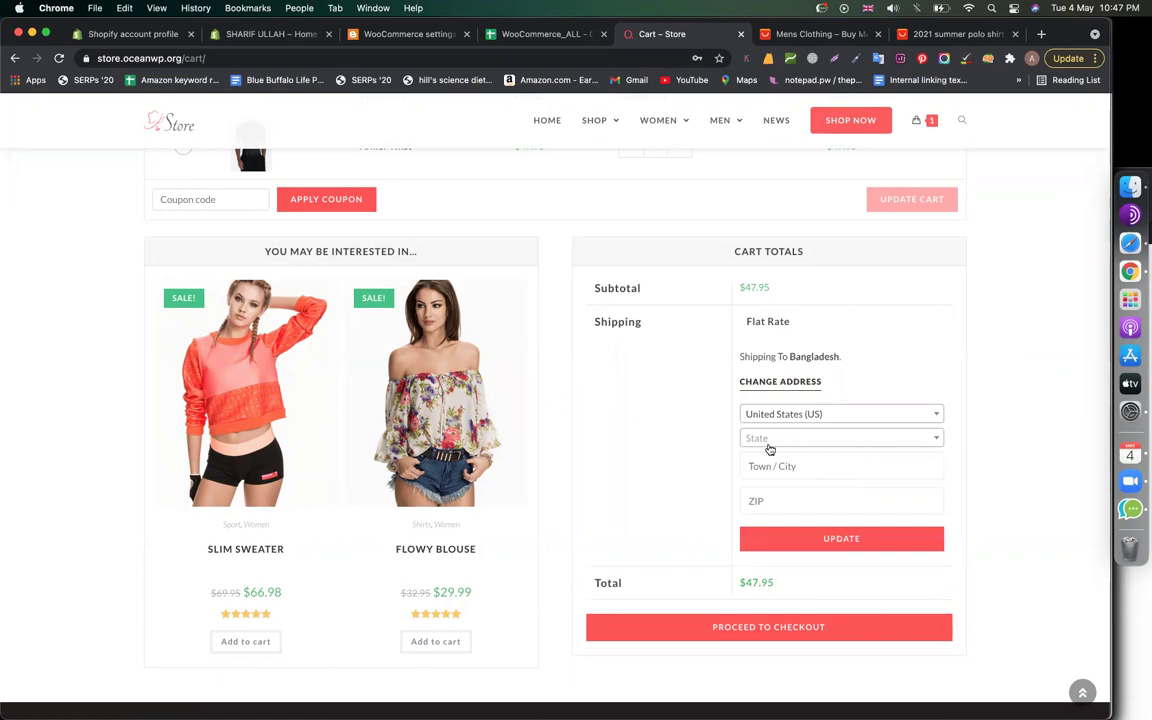
left_click(770, 446)
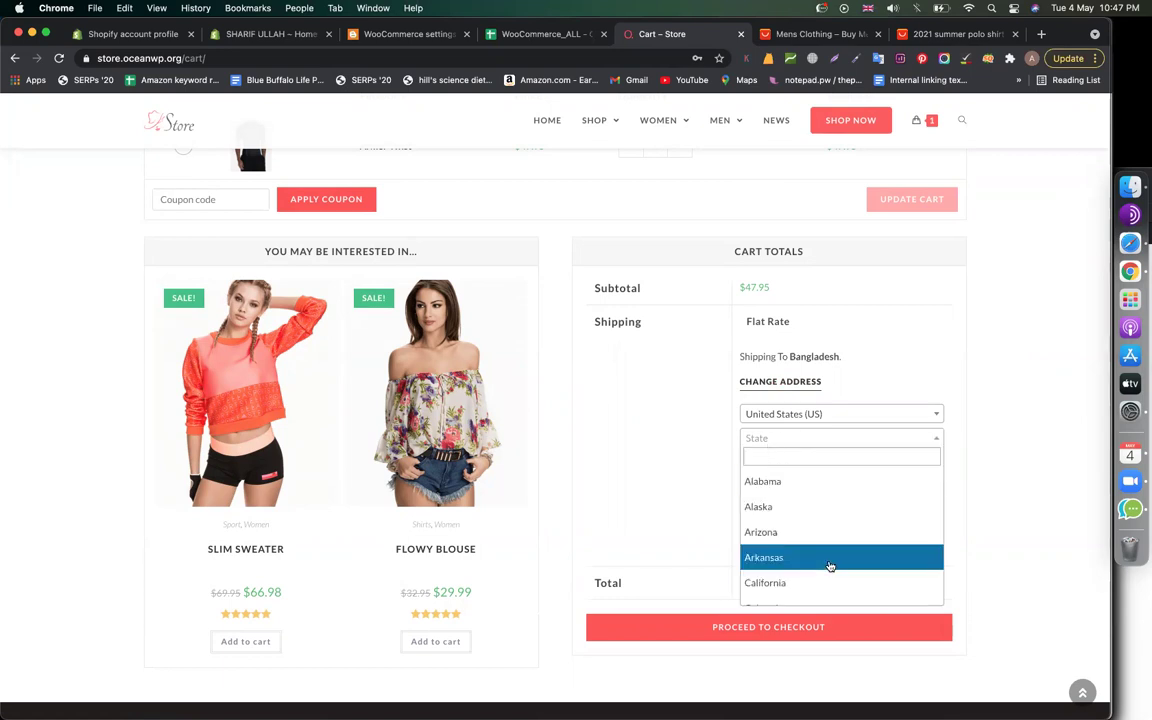
left_click(795, 581)
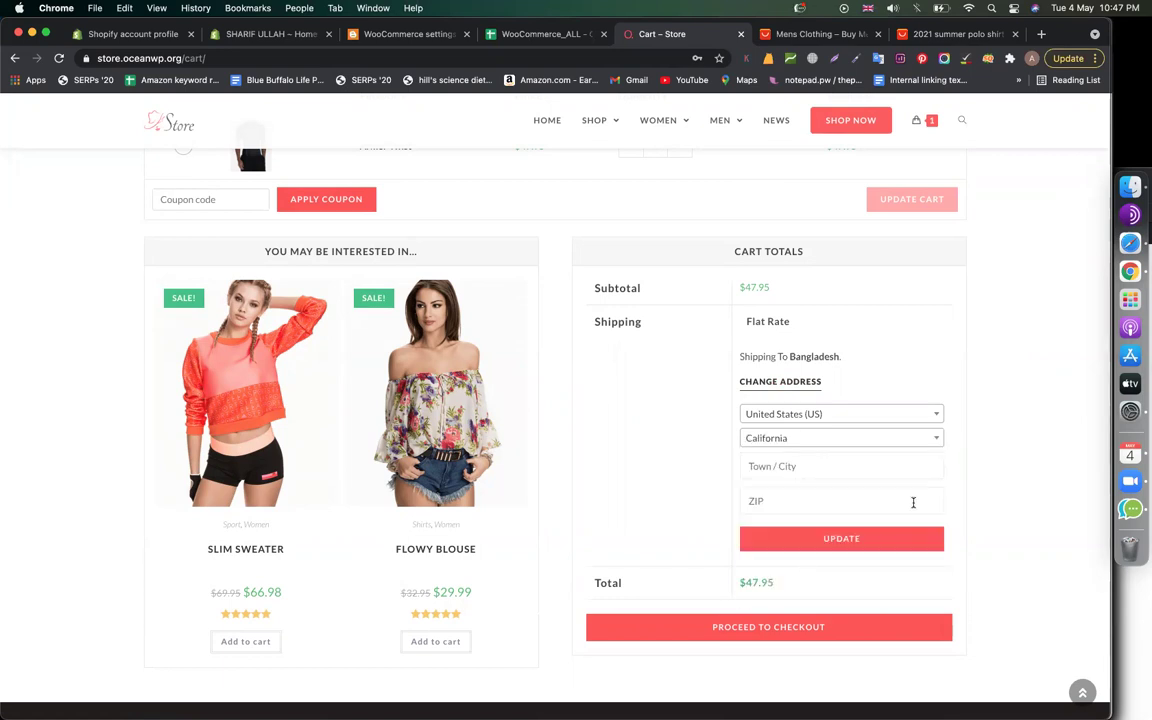
left_click(877, 542)
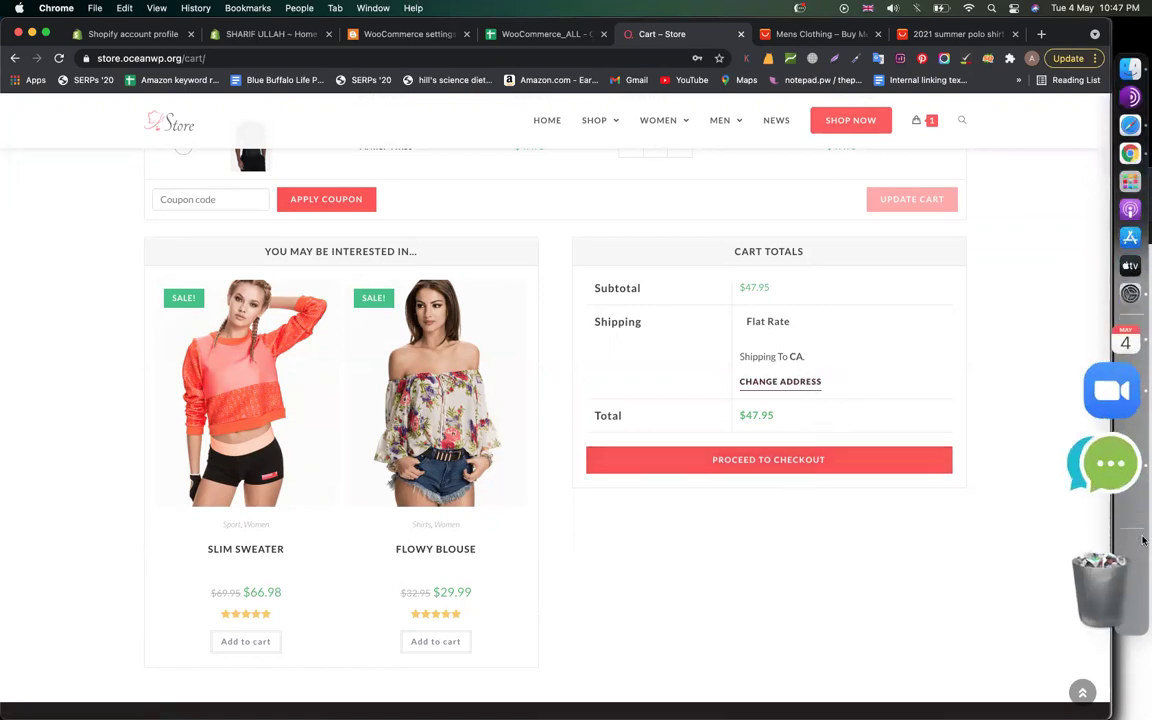
right_click(1126, 508)
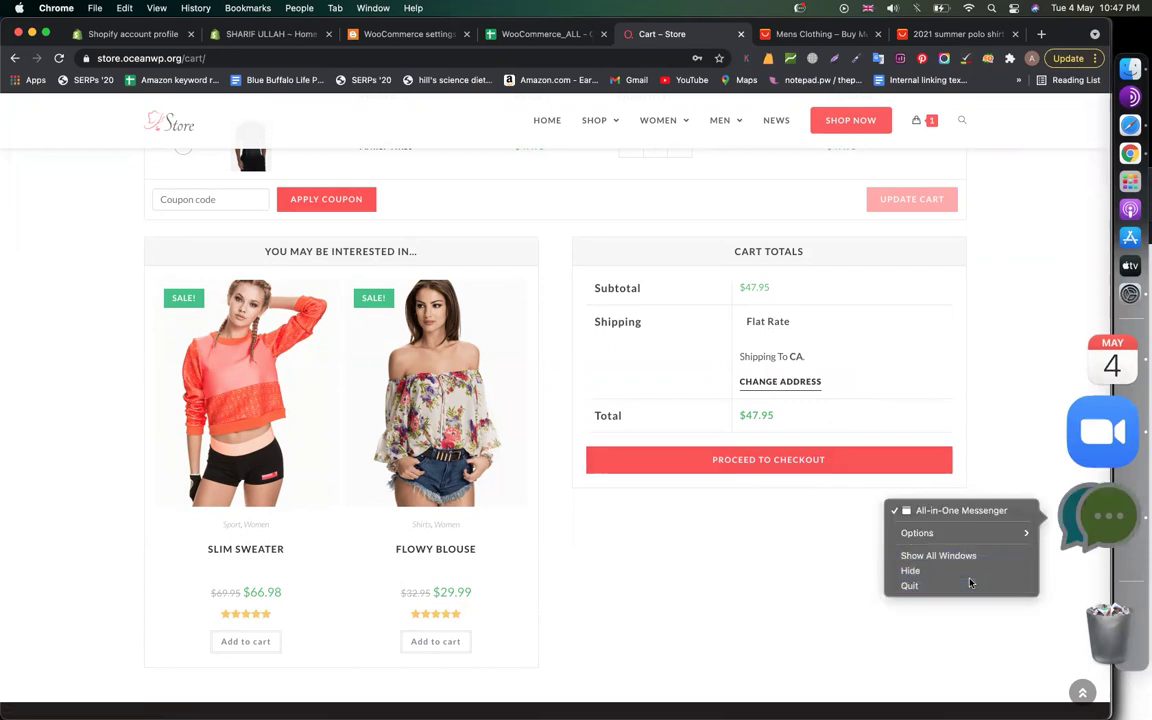
left_click(910, 585)
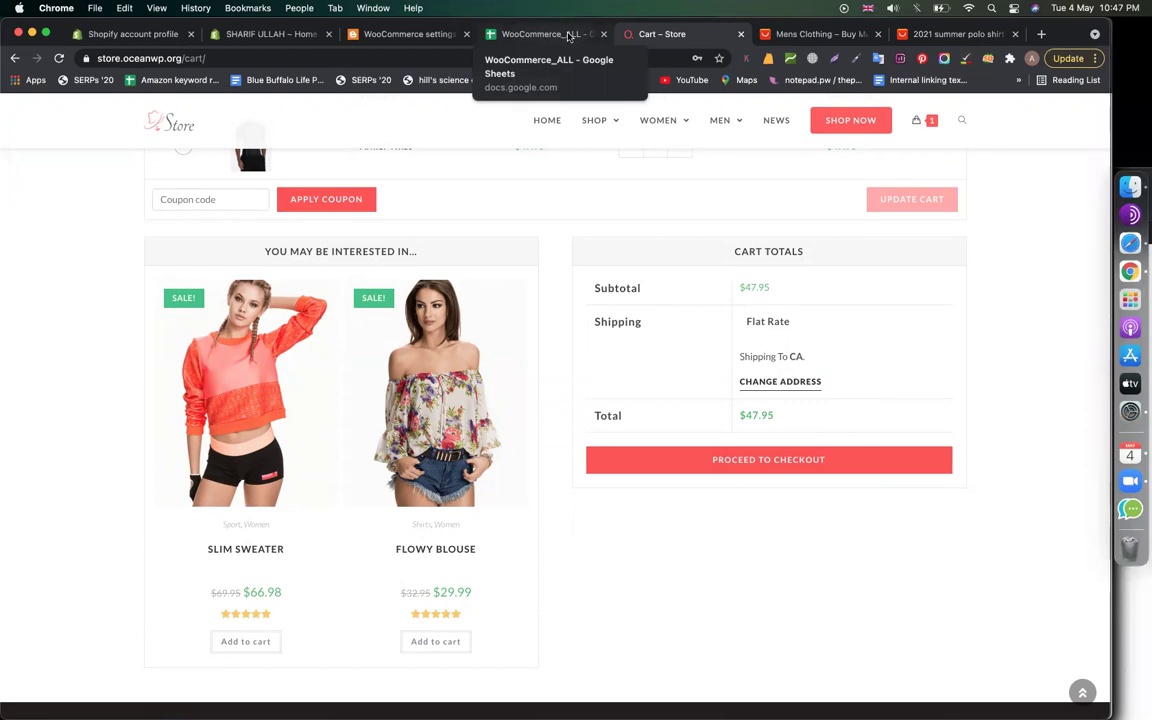
Return to the WordPress admin tab and open the WooCommerce Settings page
left_click(405, 34)
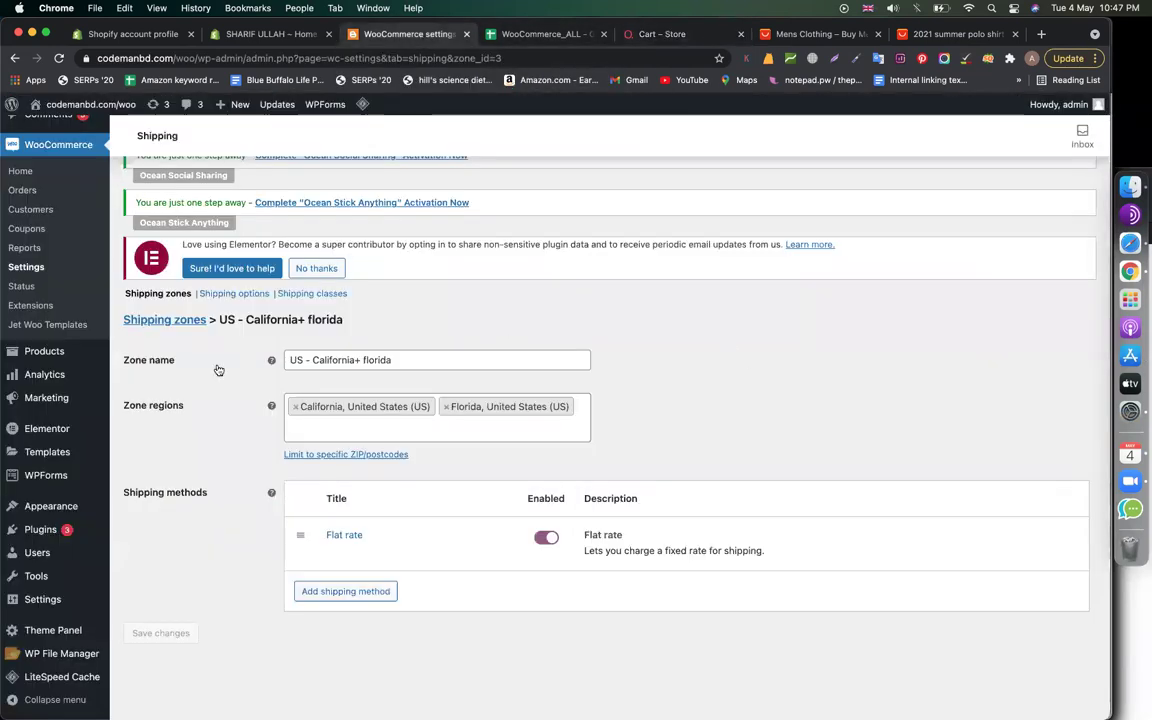
scroll(200, 500, "up", 5)
scroll(185, 664, "down", 6)
scroll(185, 664, "up", 3)
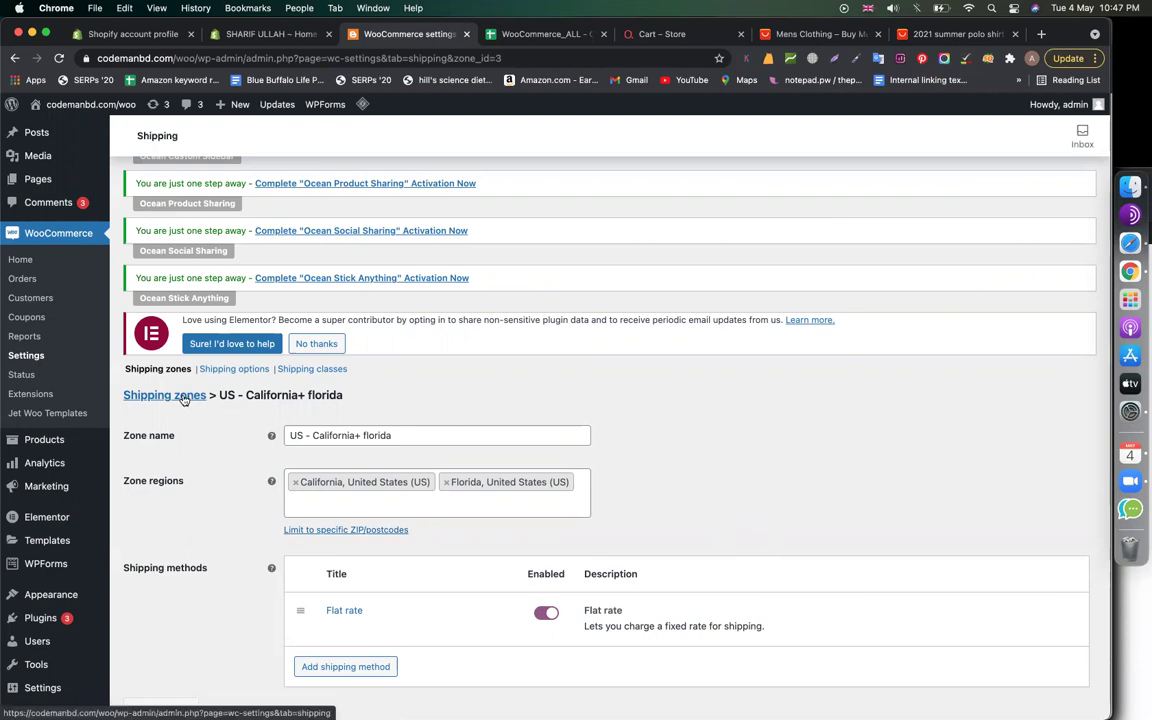
scroll(620, 434, "up", 5)
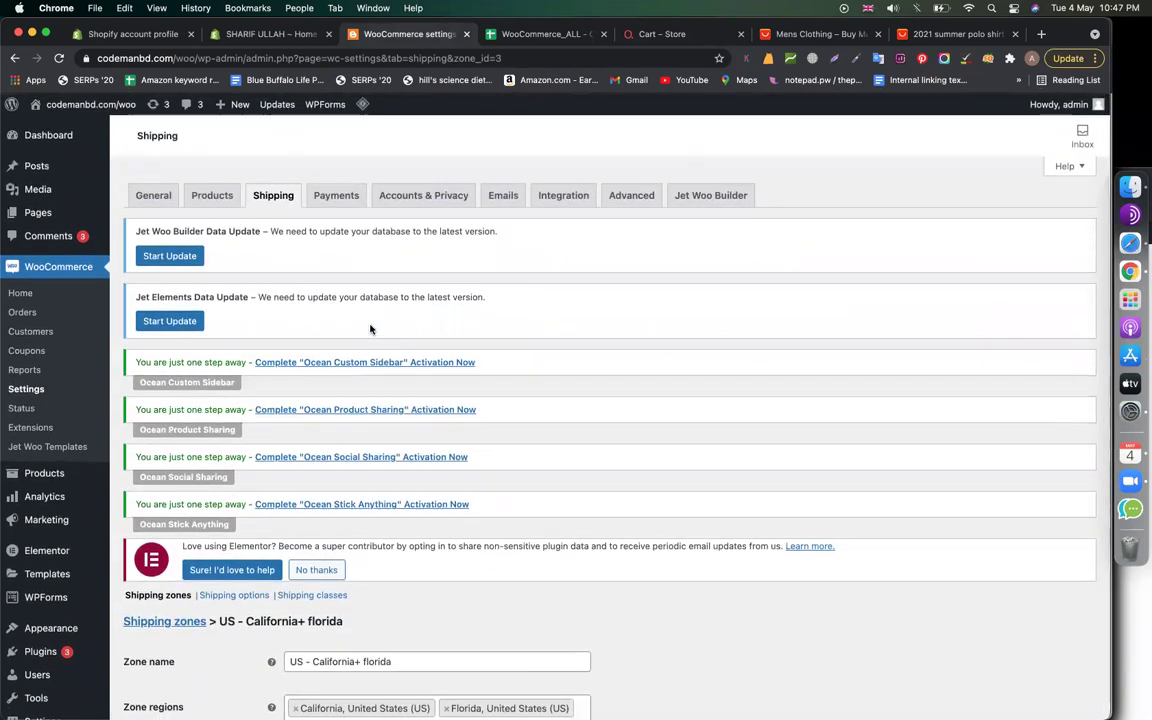
left_click(41, 395)
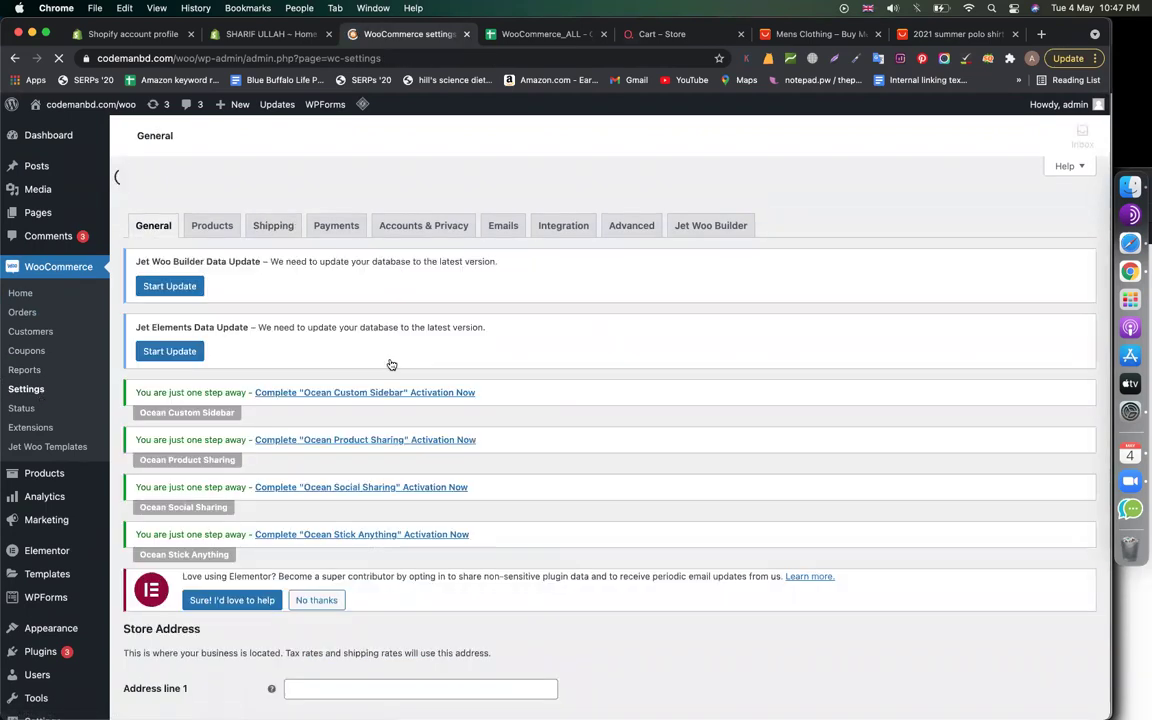
Tick 'Enable tax rates and calculations' on the General settings tab
right_click(489, 391)
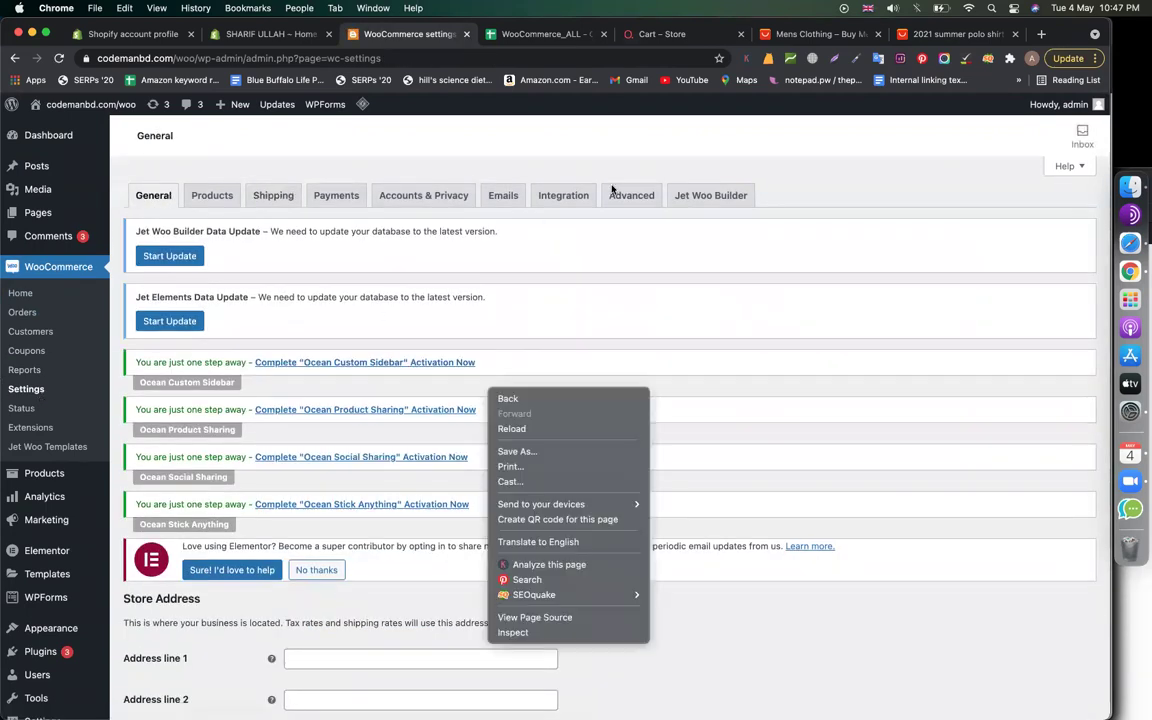
left_click(495, 149)
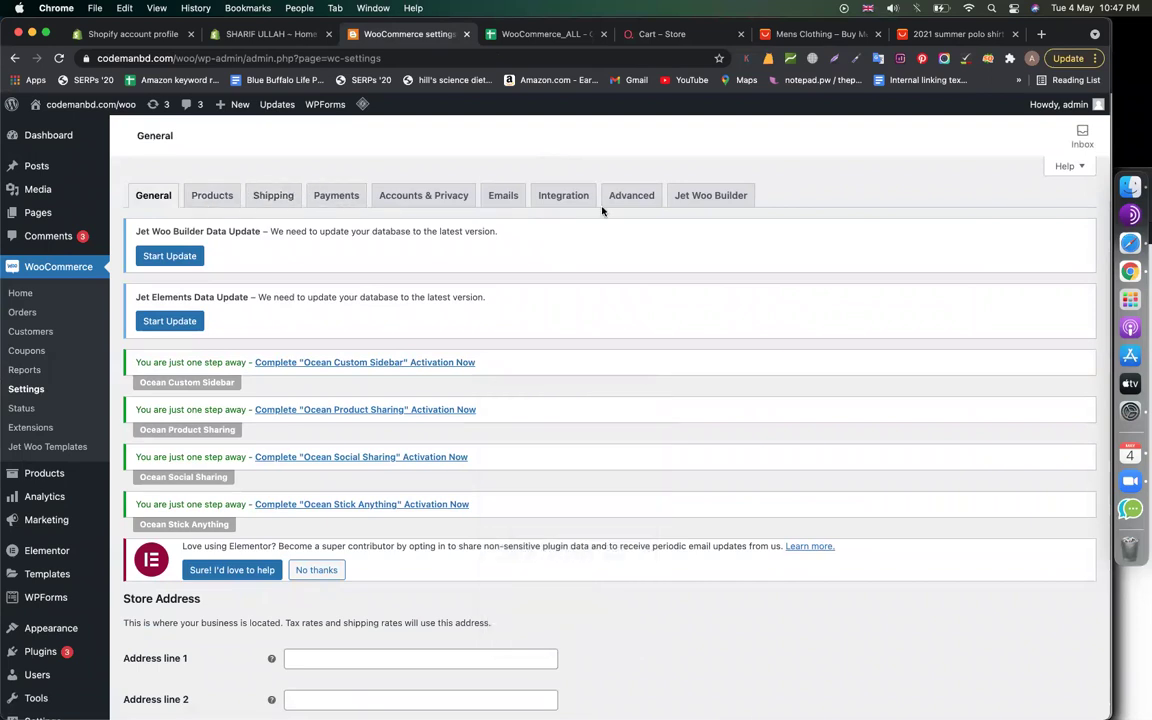
scroll(607, 290, "down", 10)
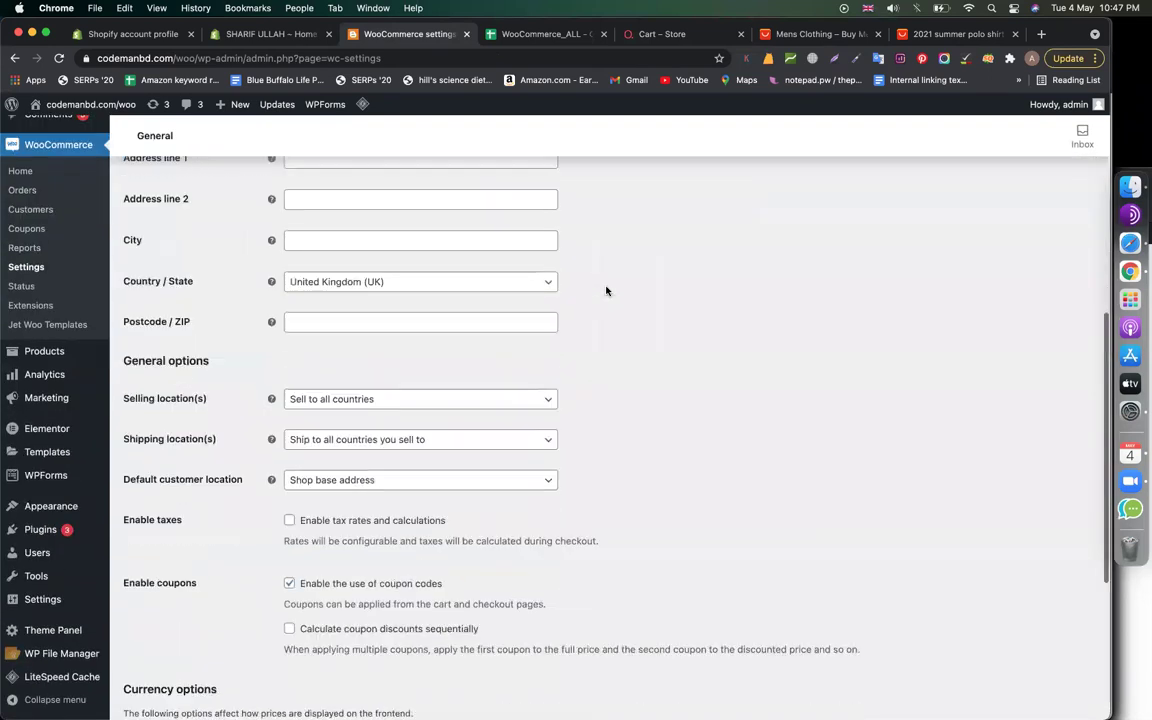
scroll(560, 300, "down", 1)
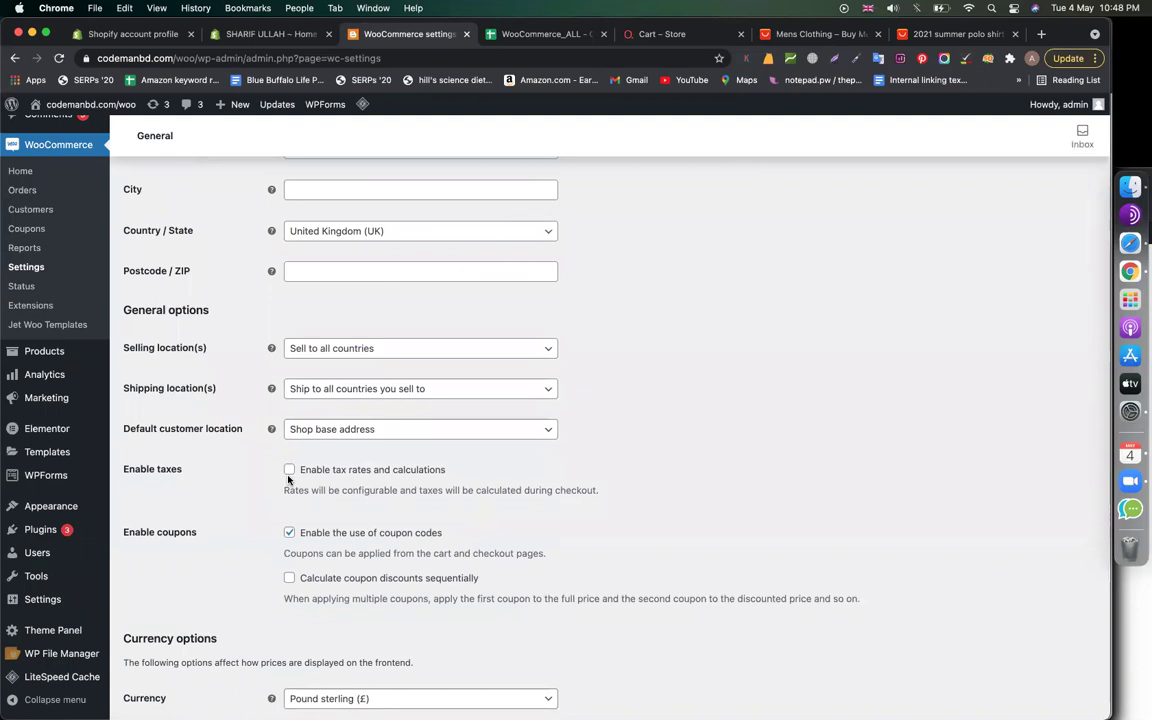
scroll(289, 478, "up", 3)
left_click(289, 470)
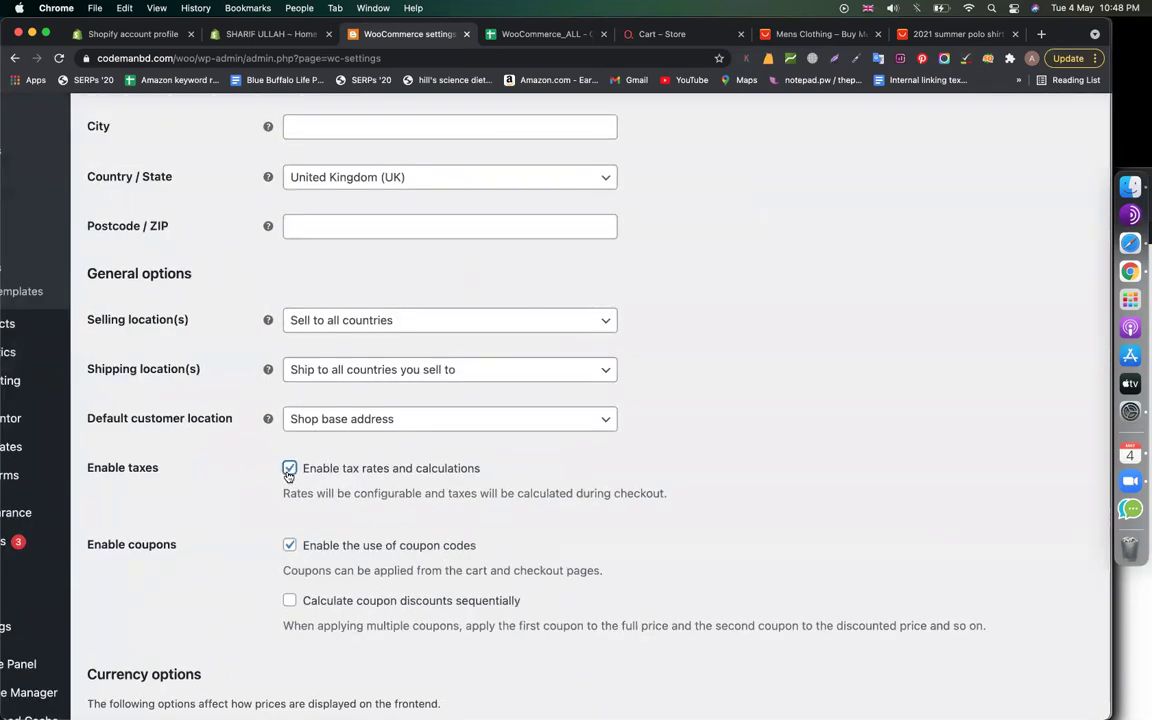
Save the enabled tax setting and go to the new Tax section
scroll(915, 461, "down", 3)
scroll(668, 386, "up", 10)
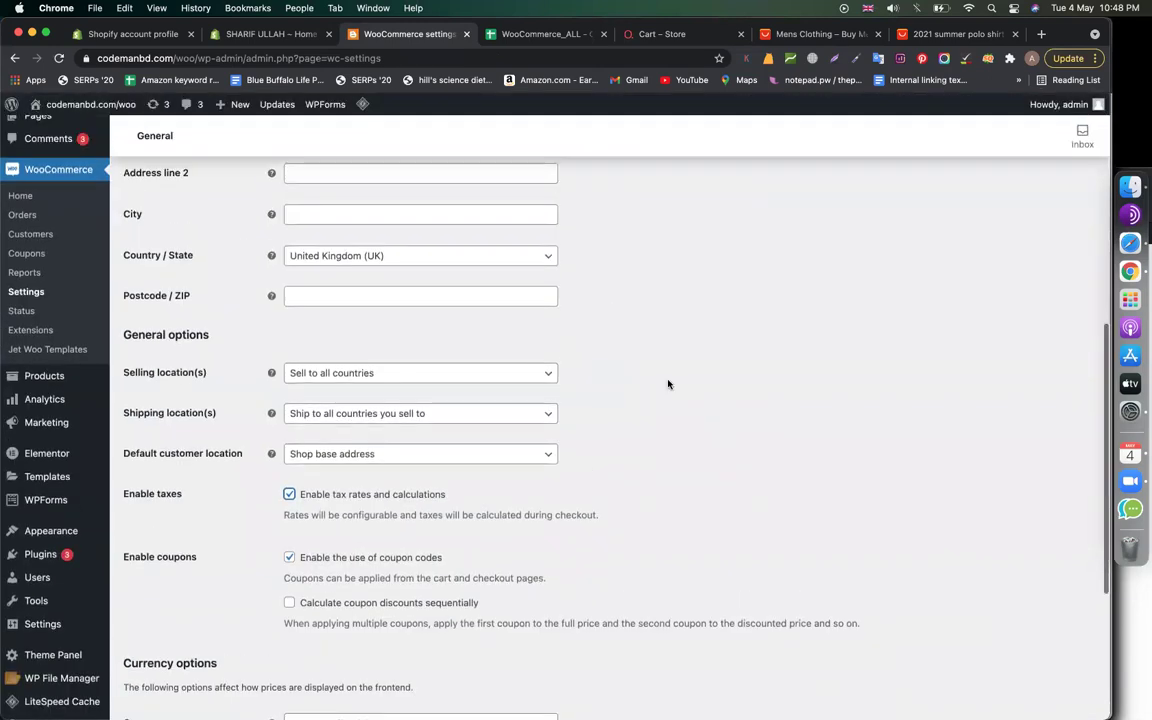
scroll(437, 318, "down", 15)
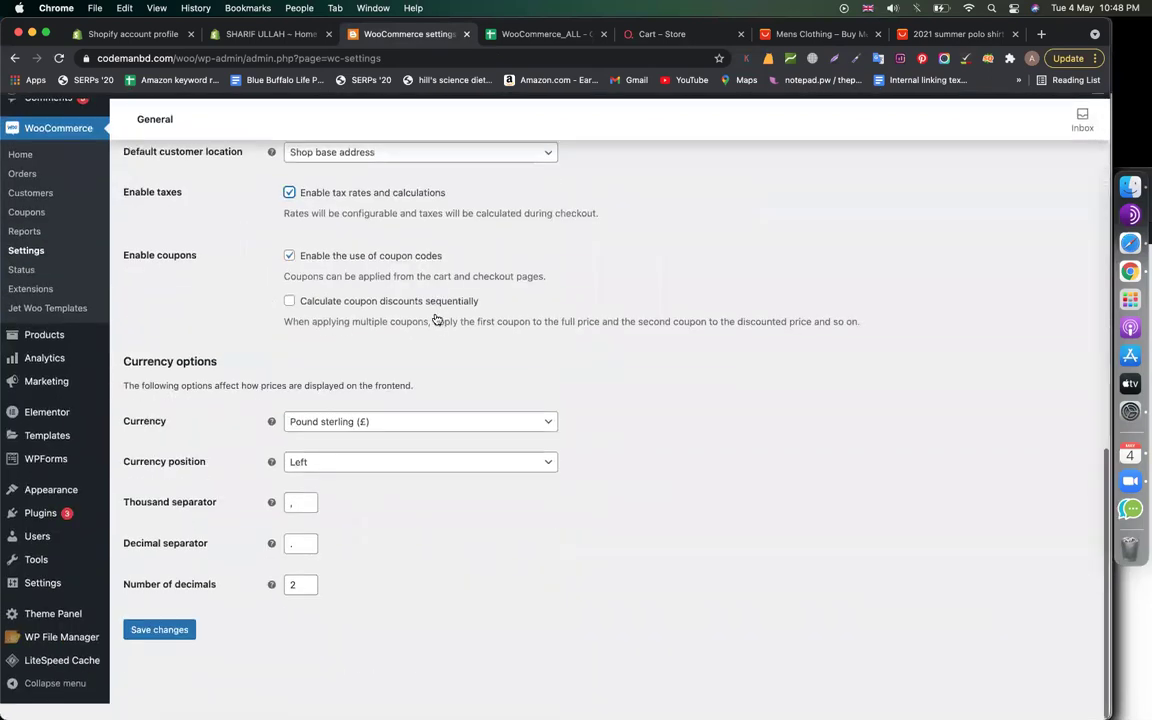
left_click(152, 647)
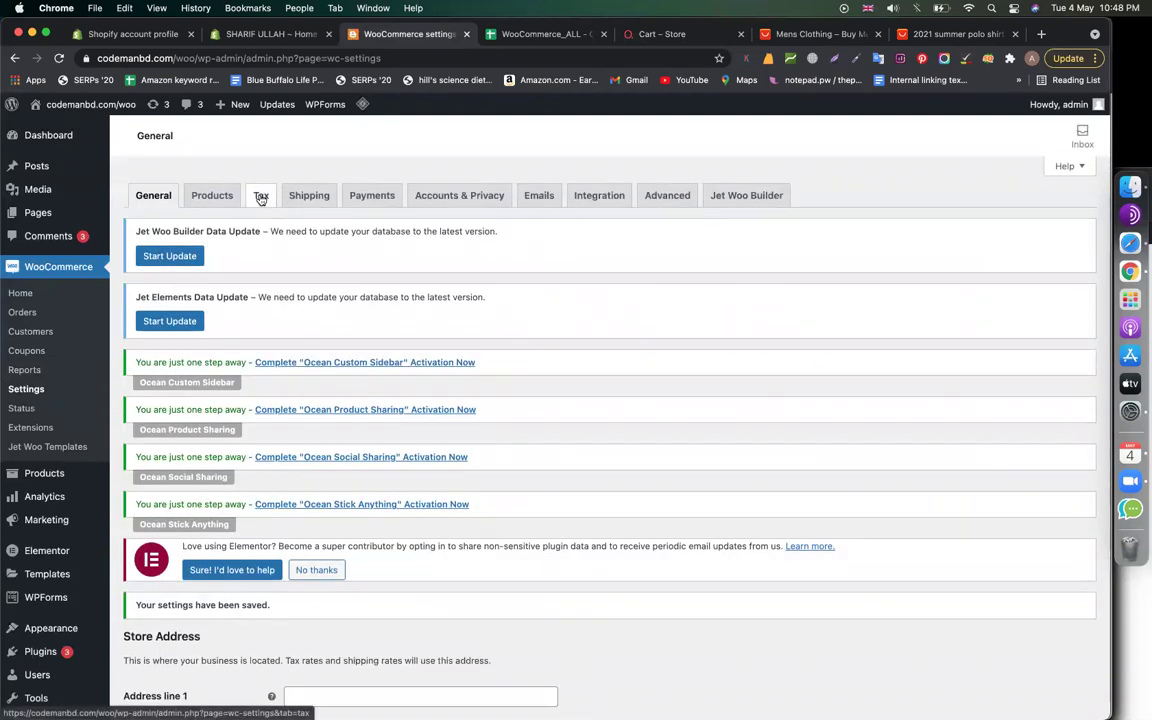
left_click(261, 196)
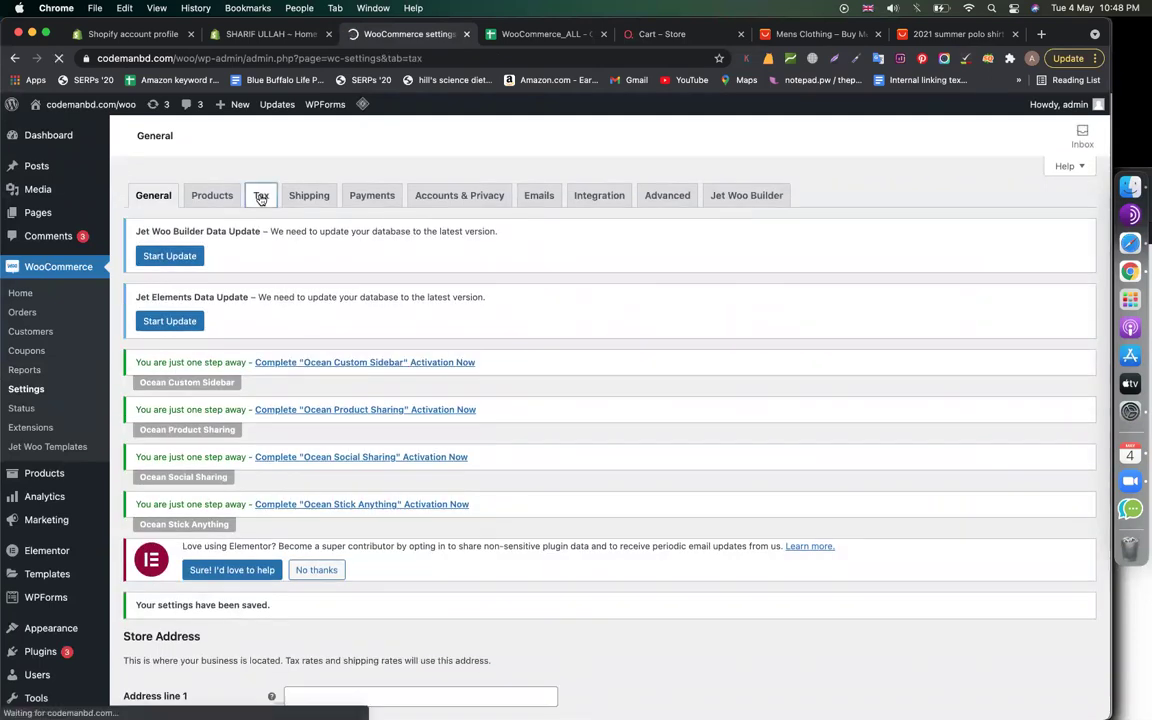
Look over the Tax options and open the still-empty Standard rates table
scroll(721, 366, "down", 5)
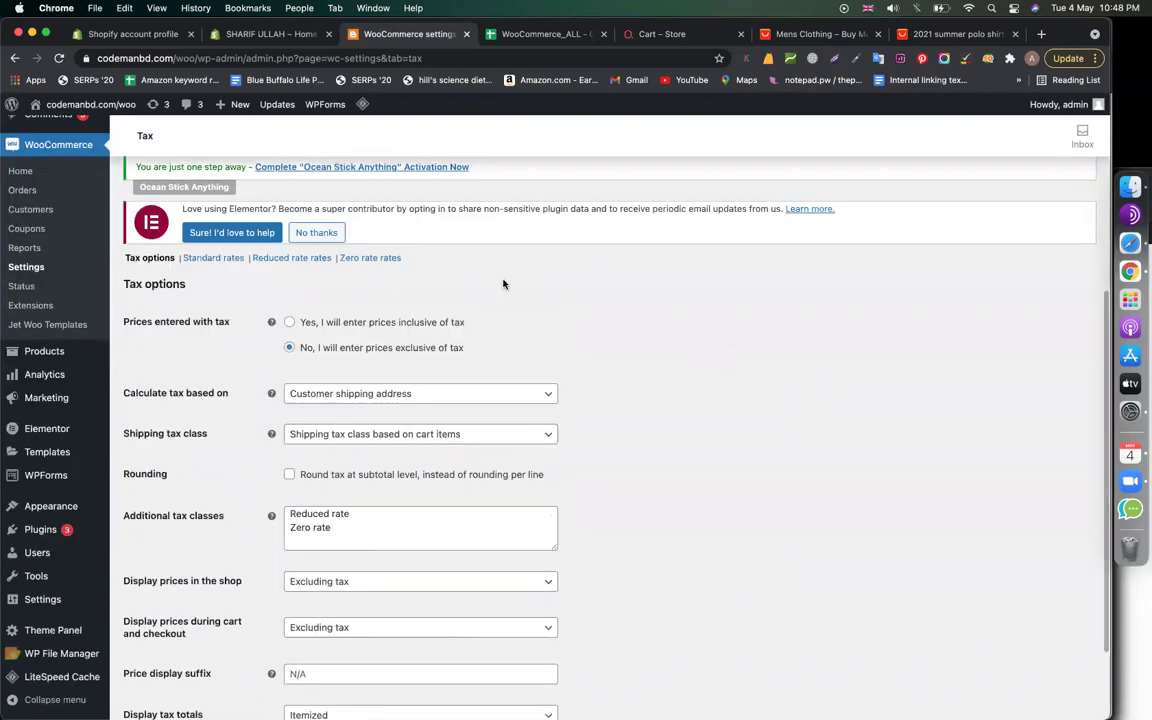
scroll(504, 283, "up", 5)
scroll(296, 472, "down", 5)
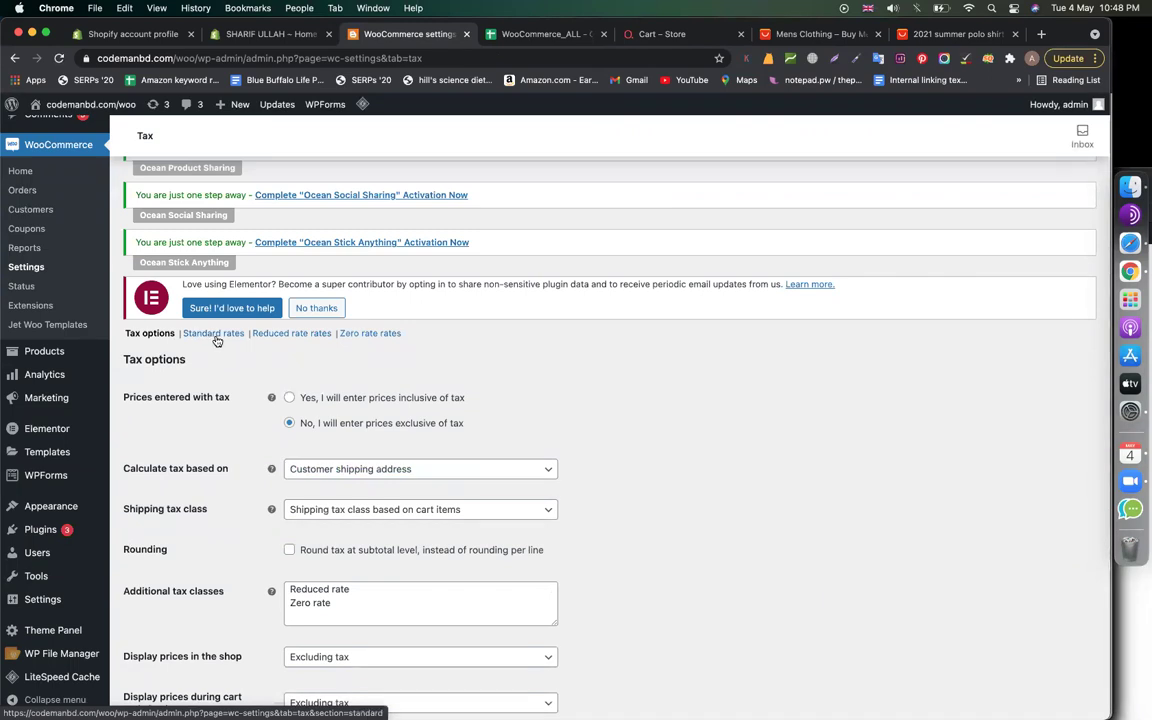
scroll(488, 586, "down", 3)
scroll(488, 593, "up", 8)
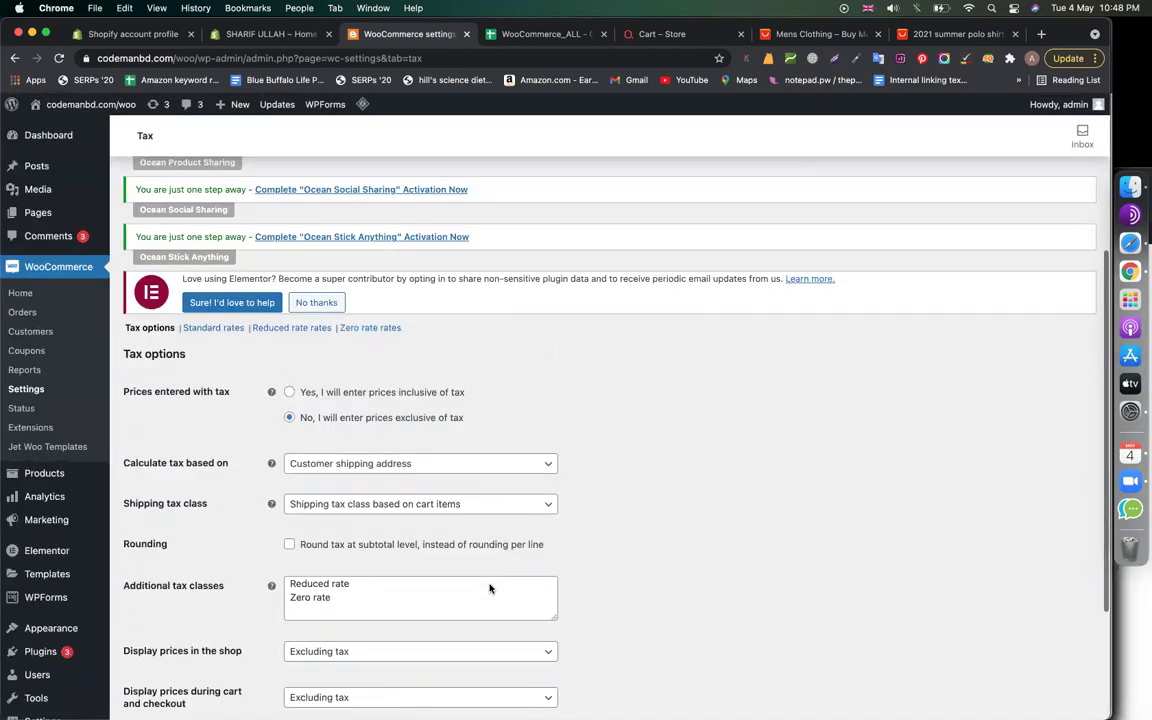
left_click(227, 597)
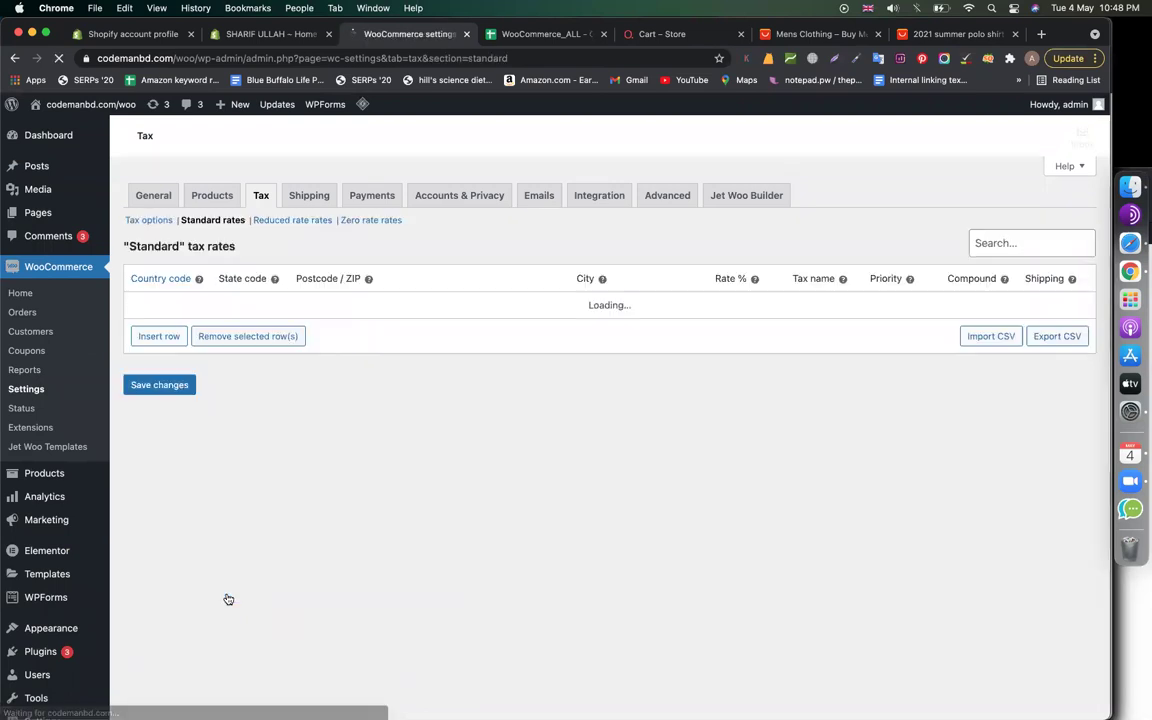
scroll(450, 525, "down", 3)
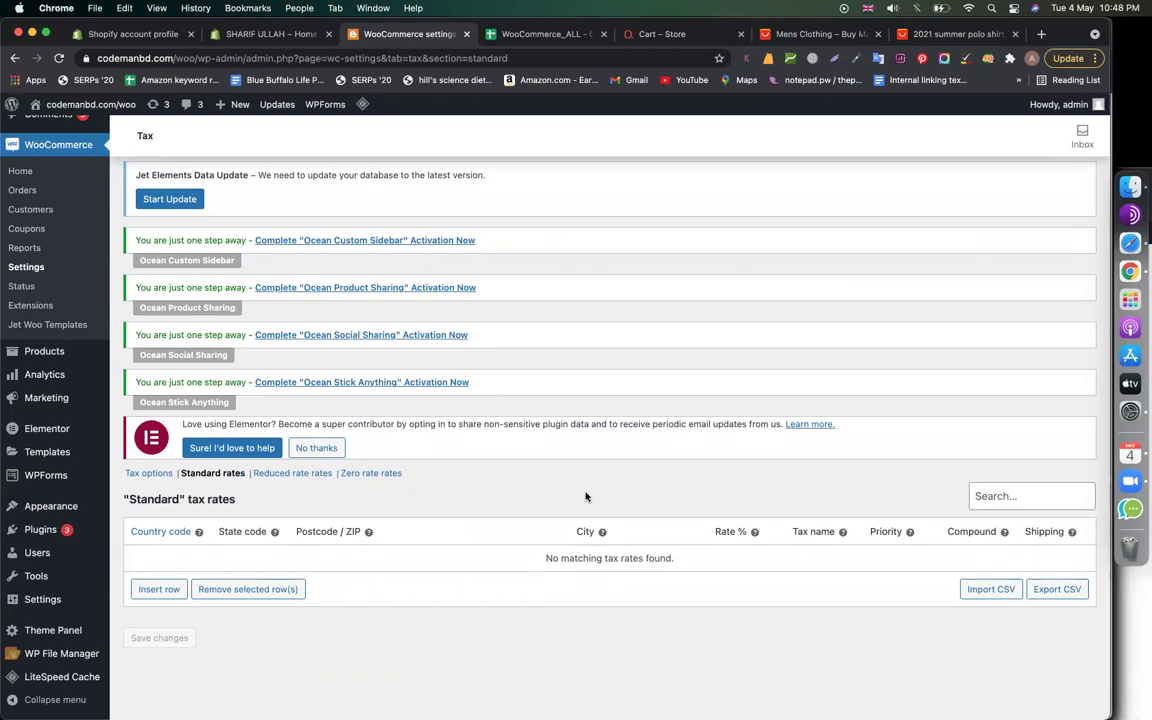
left_click(948, 38)
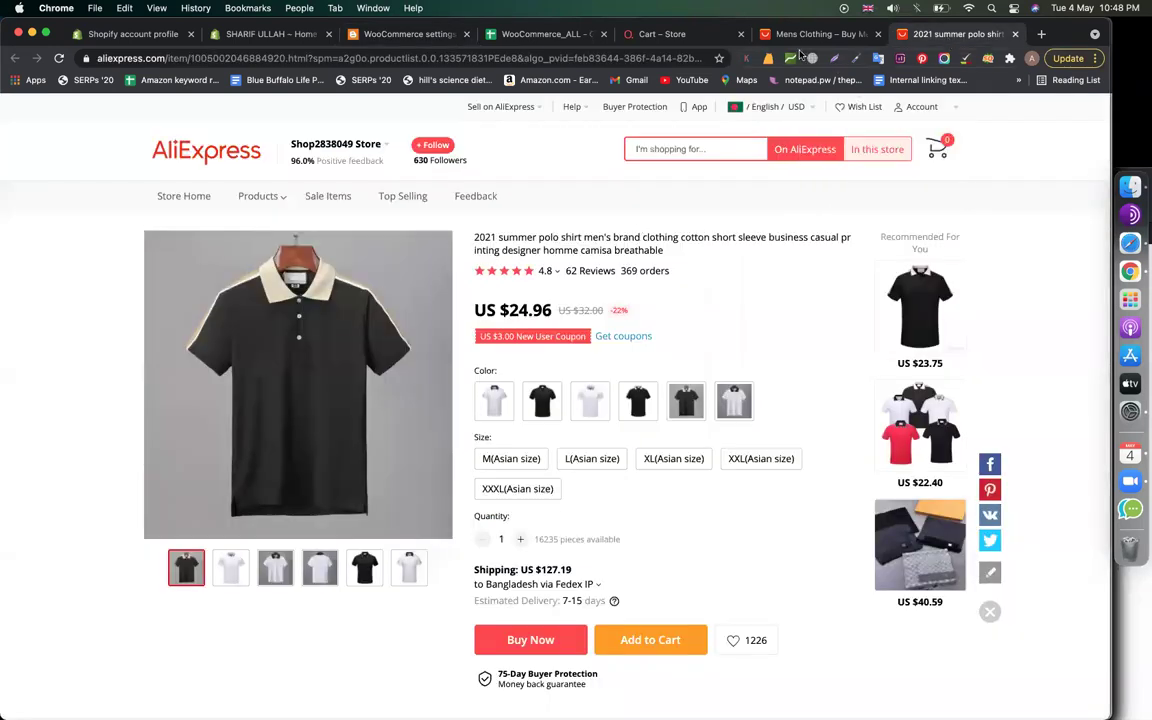
key("ctrl+shift+Tab")
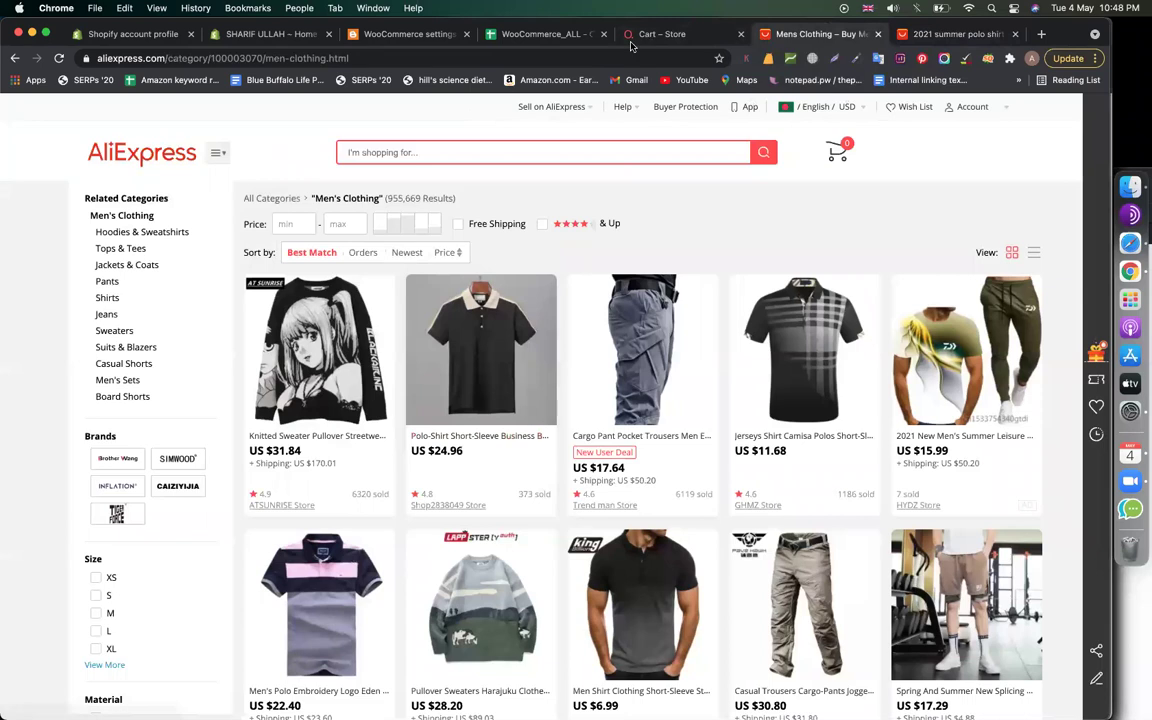
left_click(685, 31)
scroll(815, 594, "up", 3)
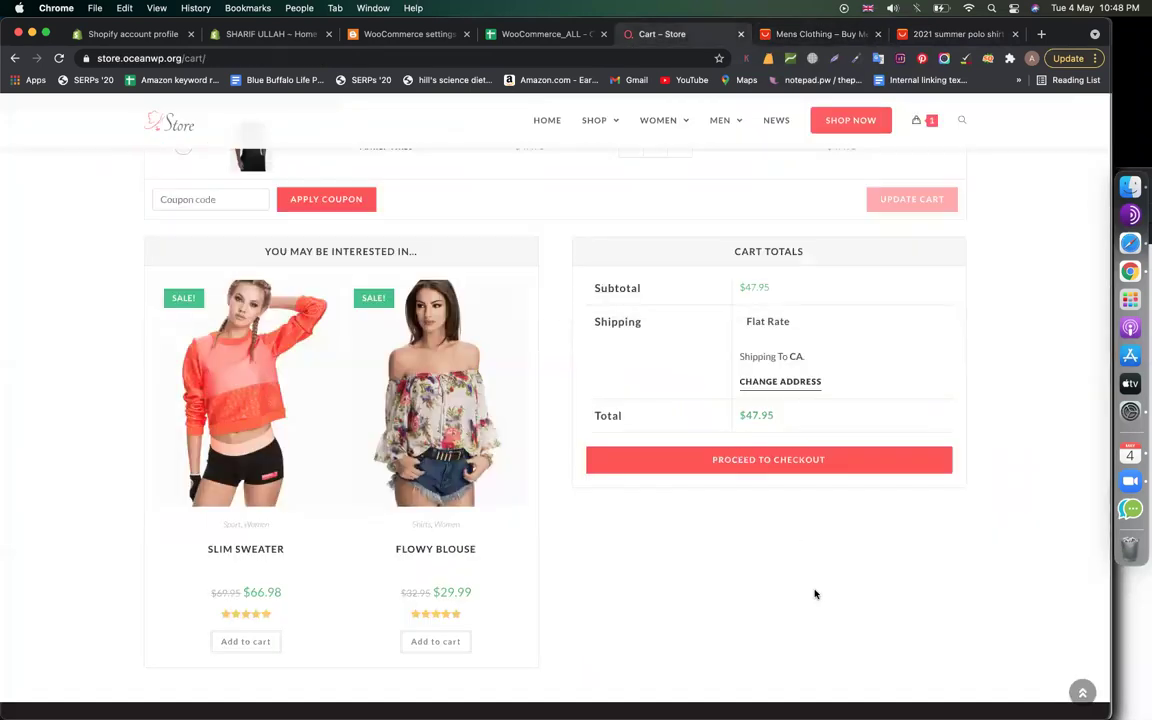
left_click_drag(772, 416, 740, 420)
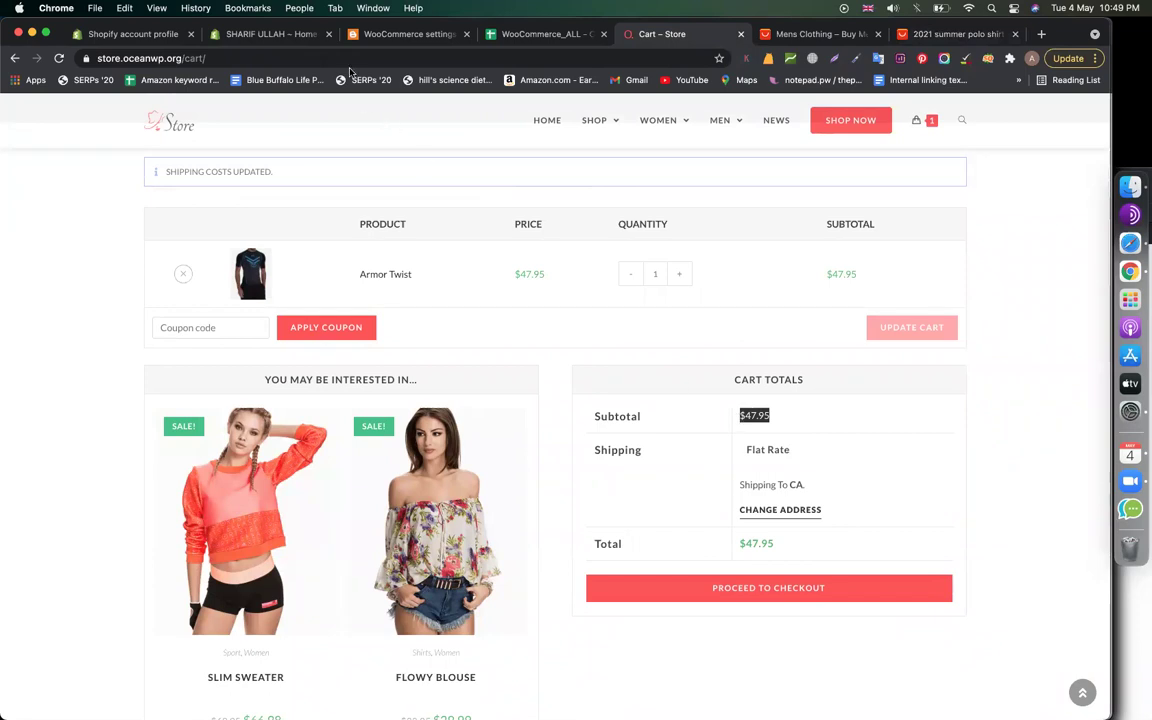
left_click(395, 33)
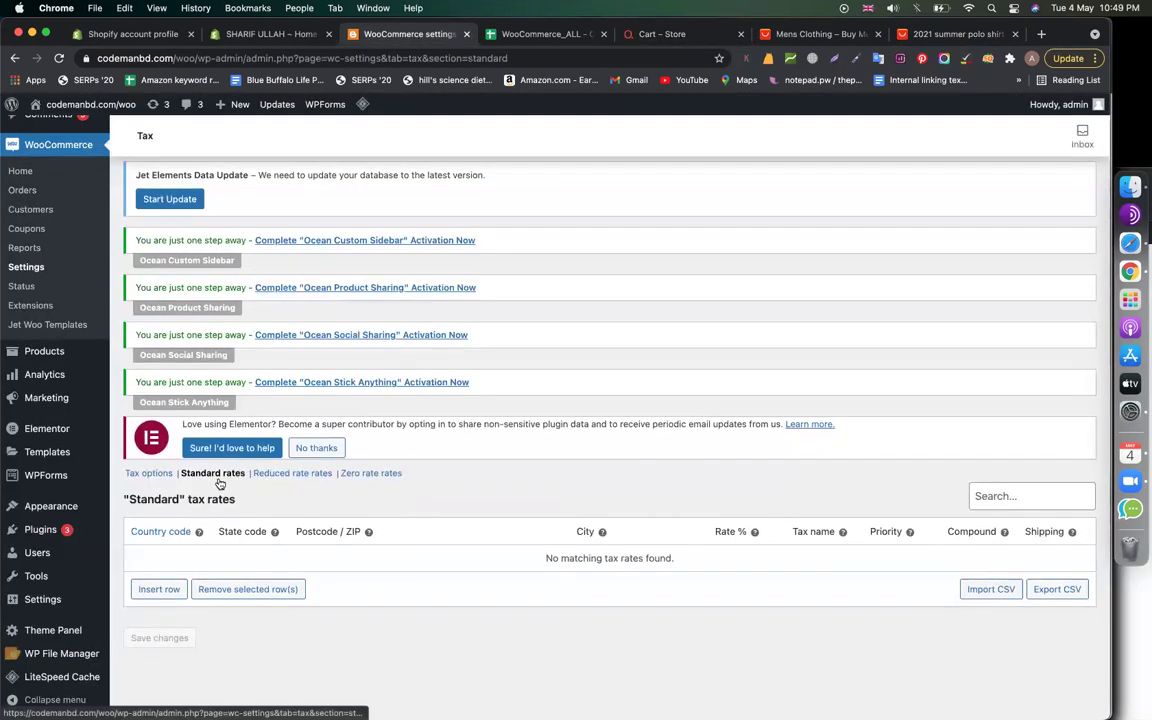
Insert a new blank row in the Standard tax rates table
left_click(170, 589)
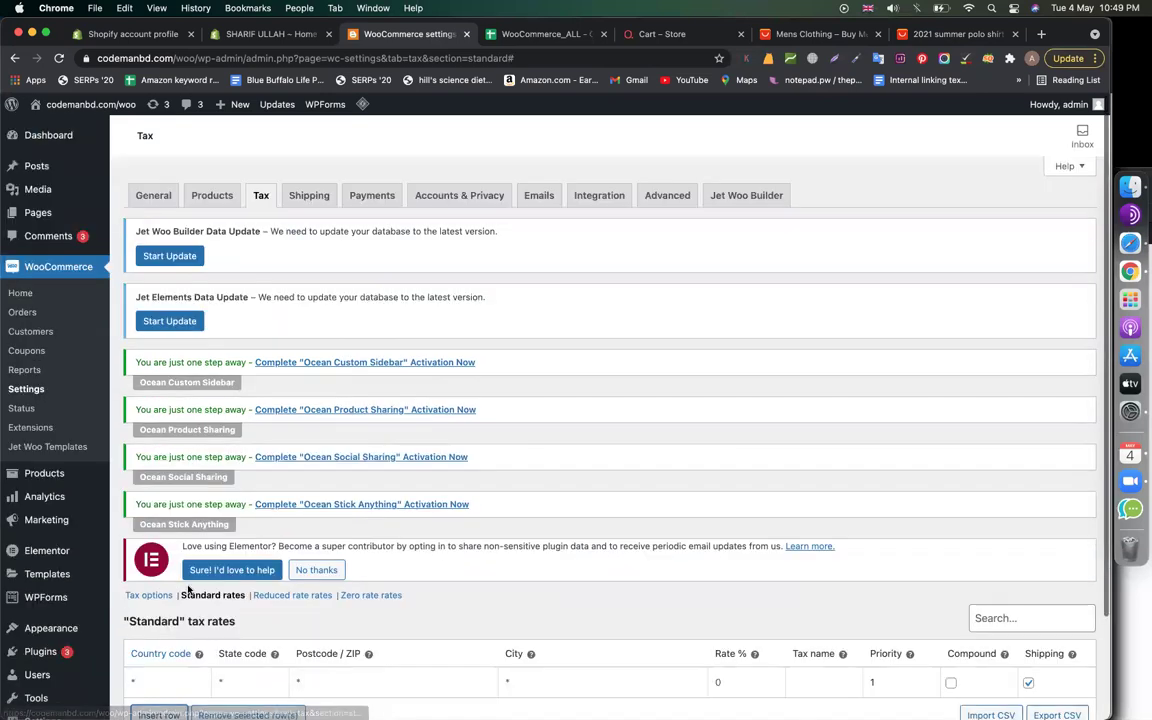
scroll(187, 590, "down", 3)
left_click(171, 560)
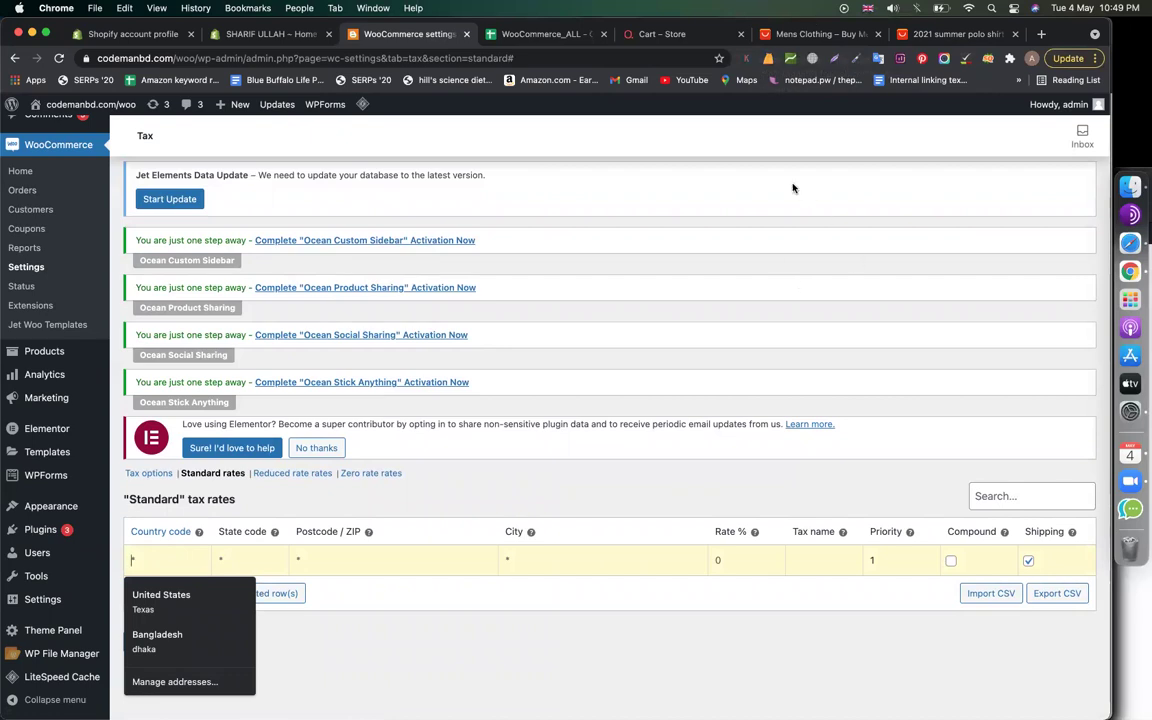
left_click(756, 245)
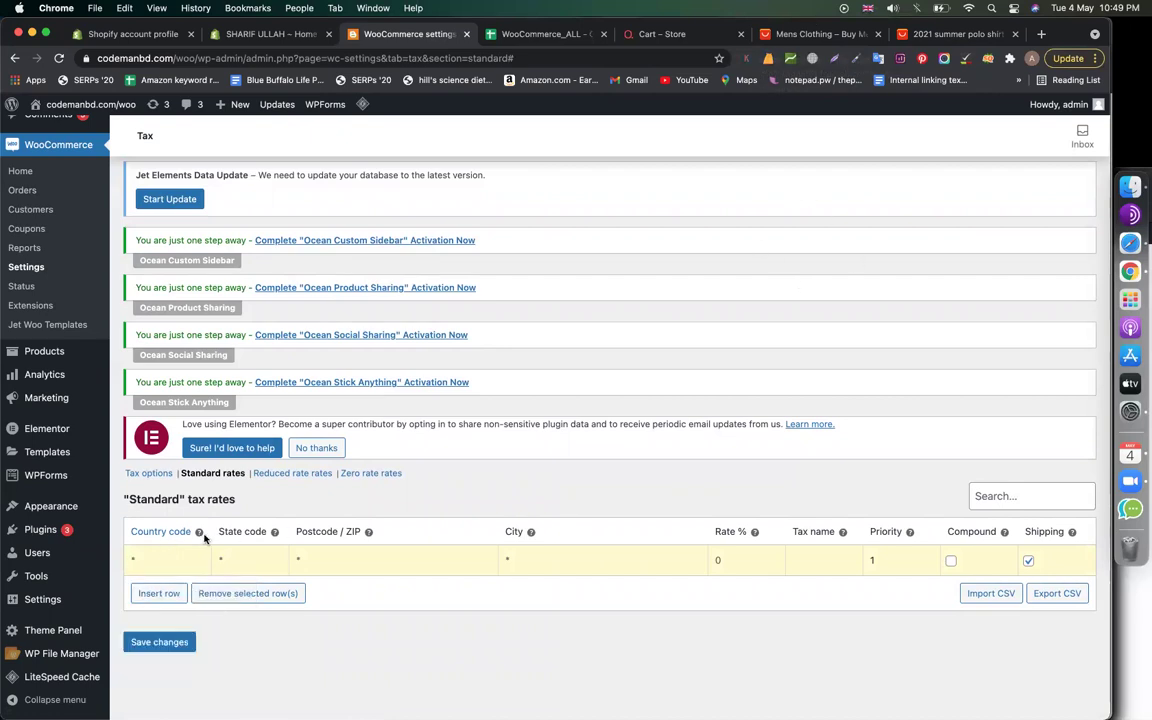
Read the Country code and State code help tips, then open a new Chrome tab
mouse_move(200, 535)
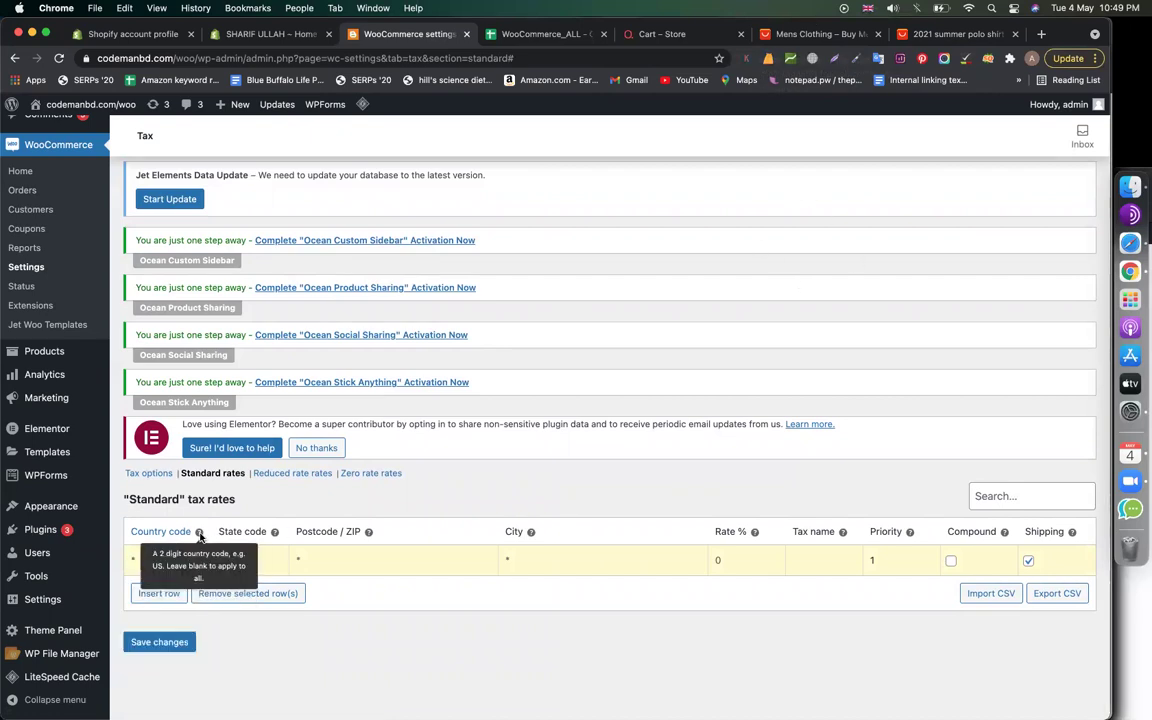
scroll(199, 535, "up", 2)
scroll(199, 535, "up", 3)
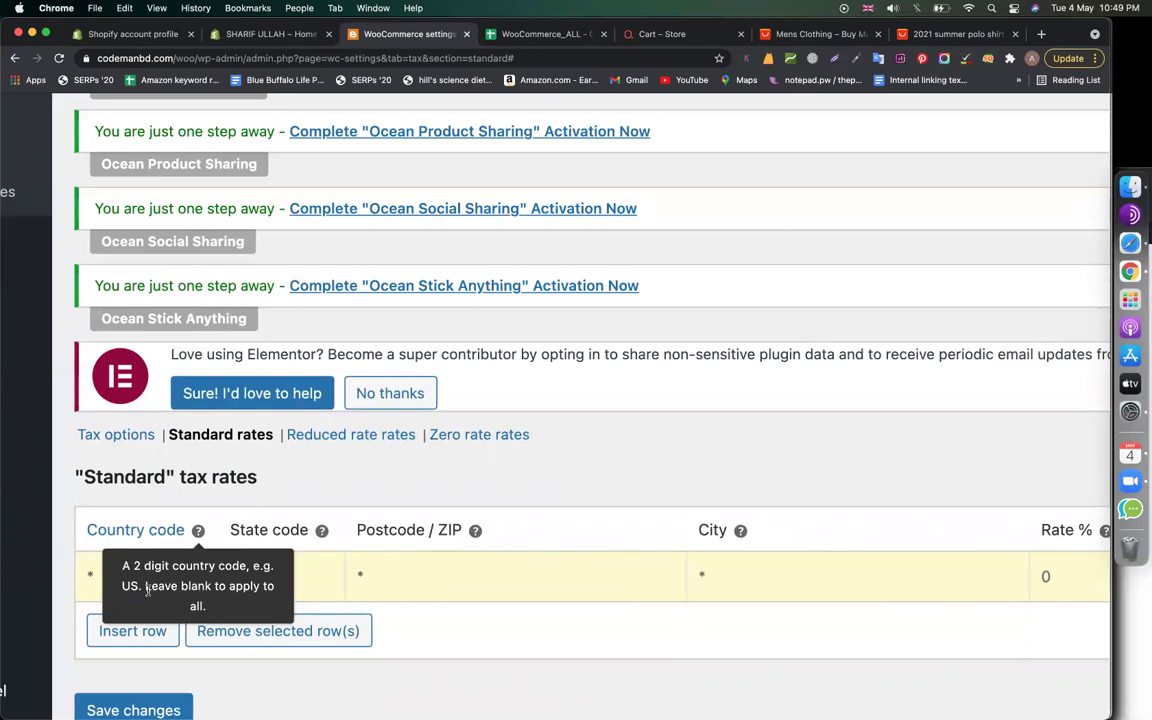
scroll(148, 590, "down", 5)
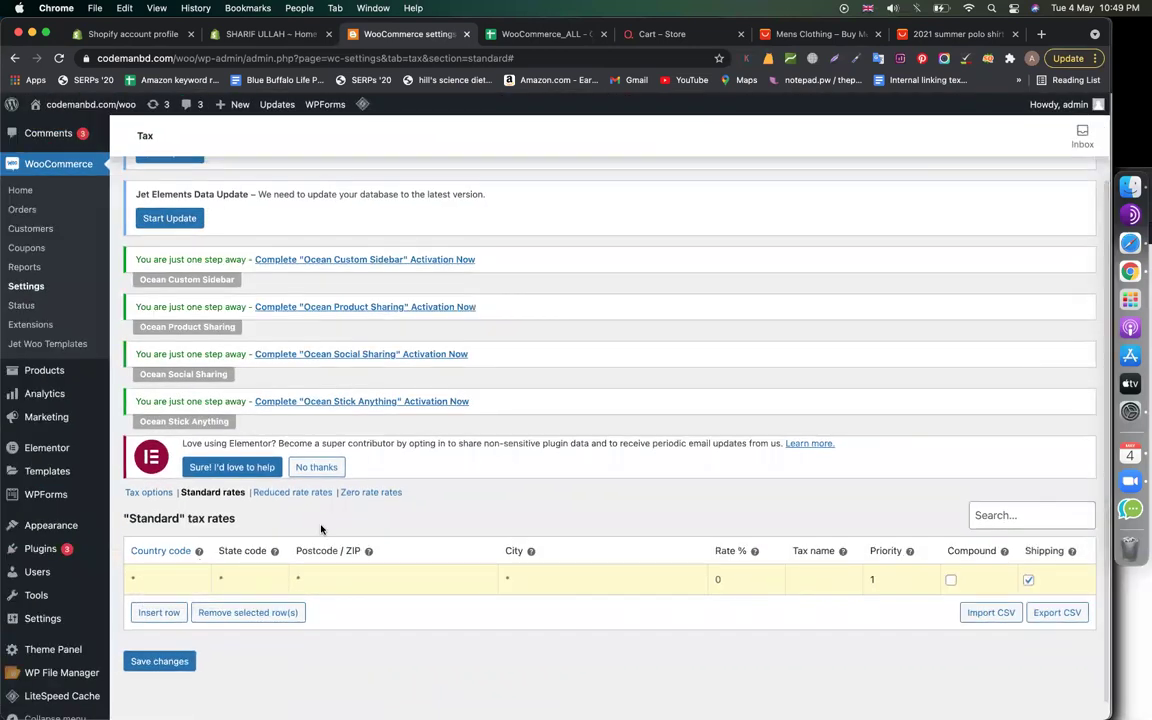
mouse_move(274, 551)
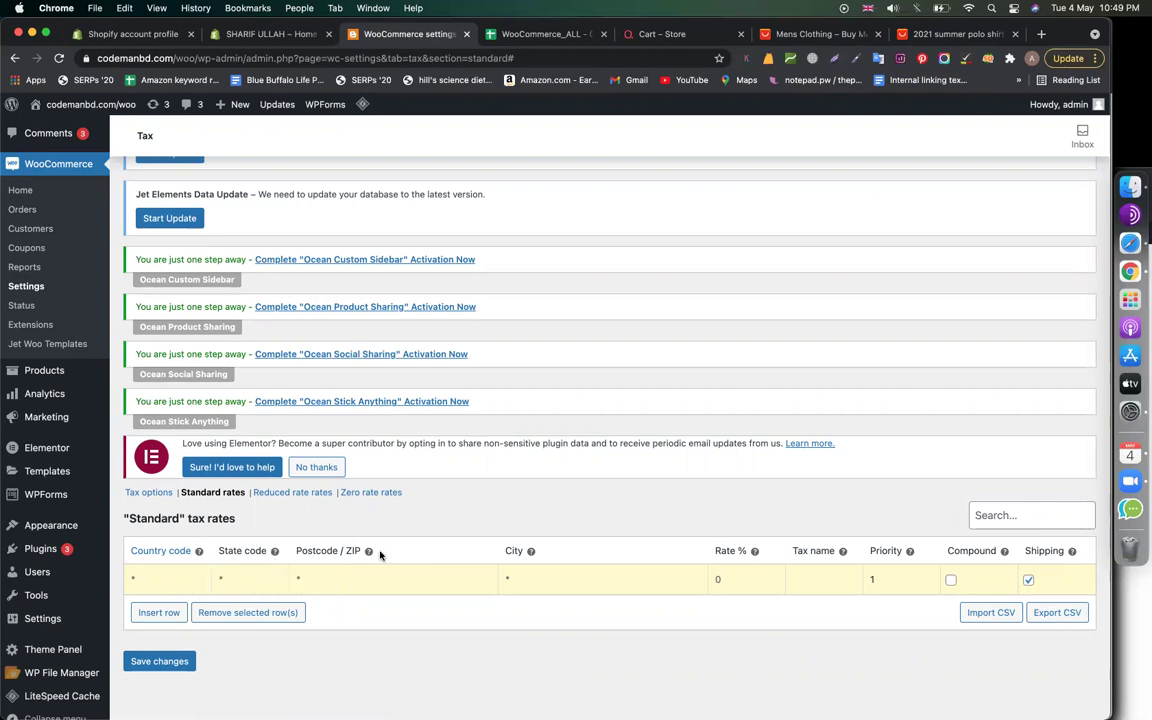
mouse_move(368, 551)
scroll(578, 609, "down", 1)
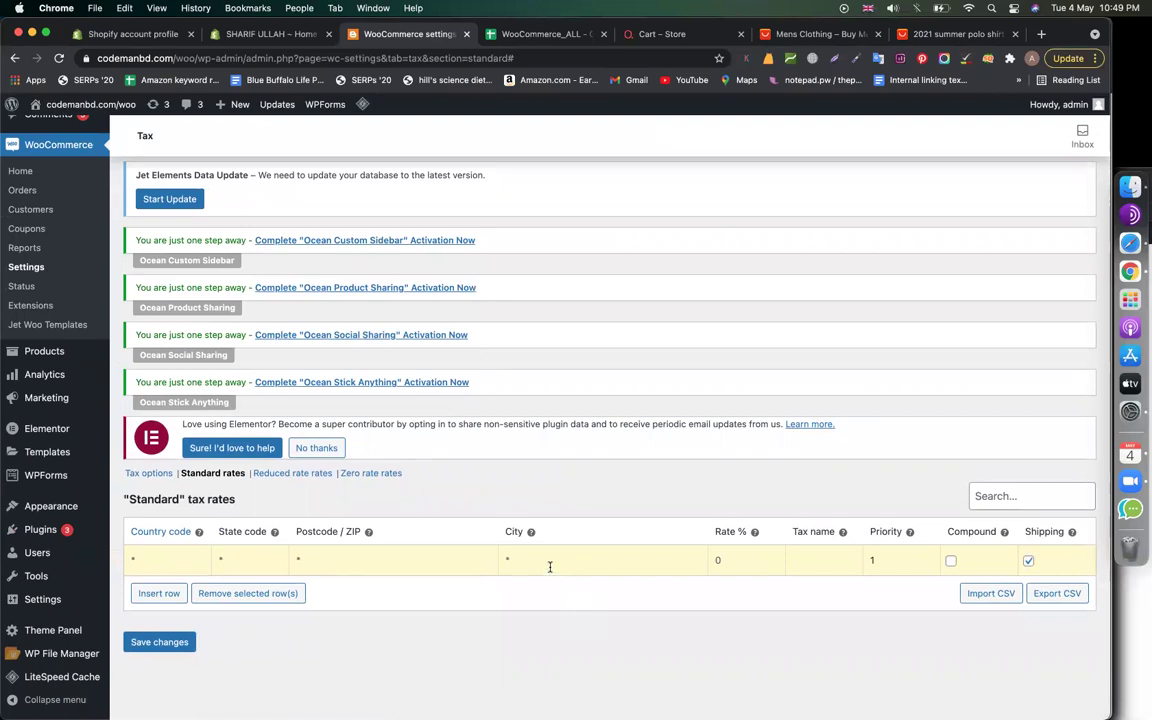
left_click(164, 555)
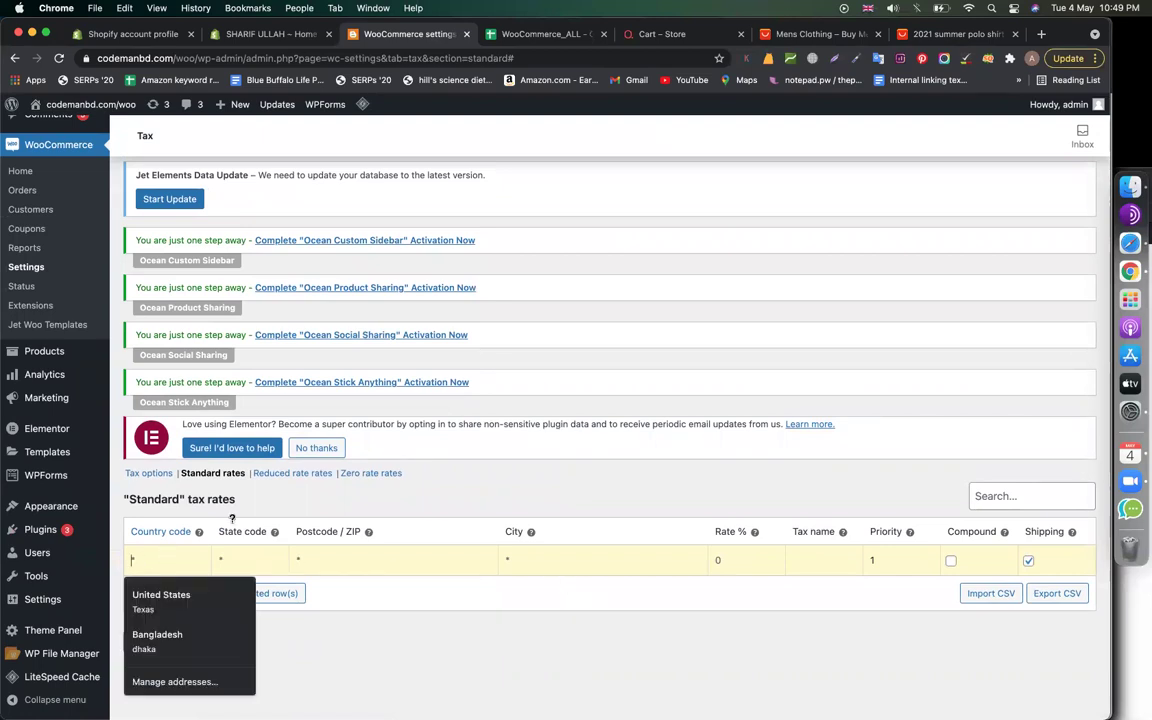
left_click(1040, 35)
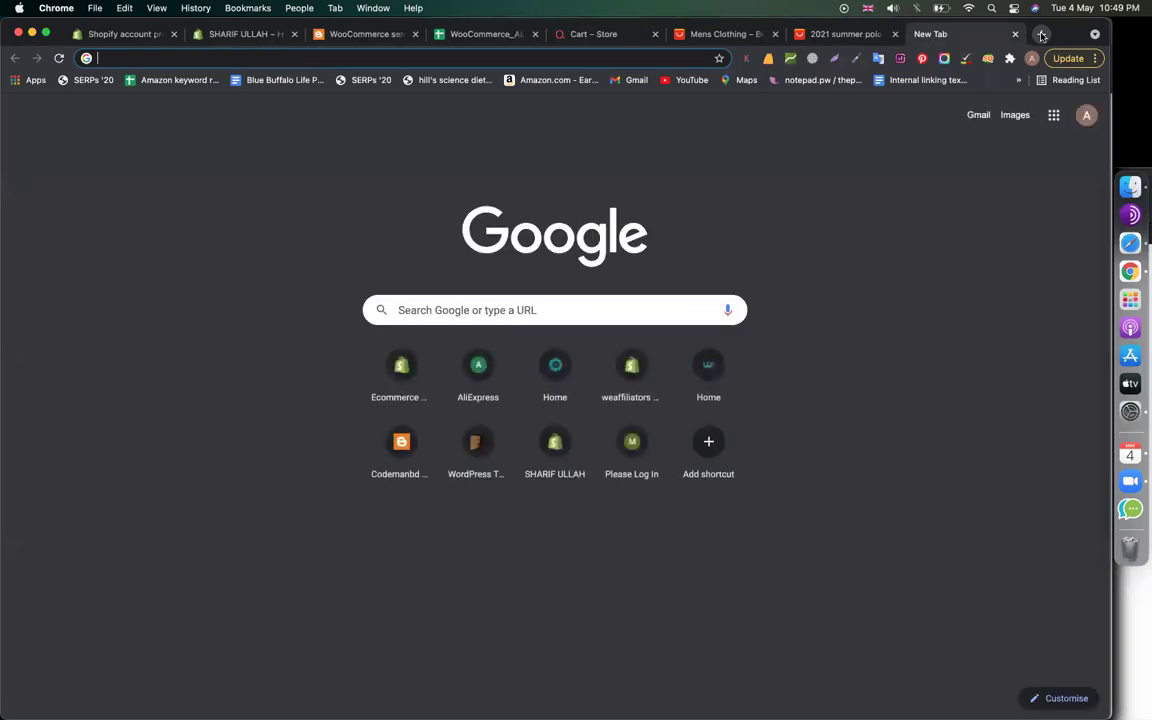
Search Google for 'canada 2 digit code' to confirm Canada's code is CA
type("canada ")
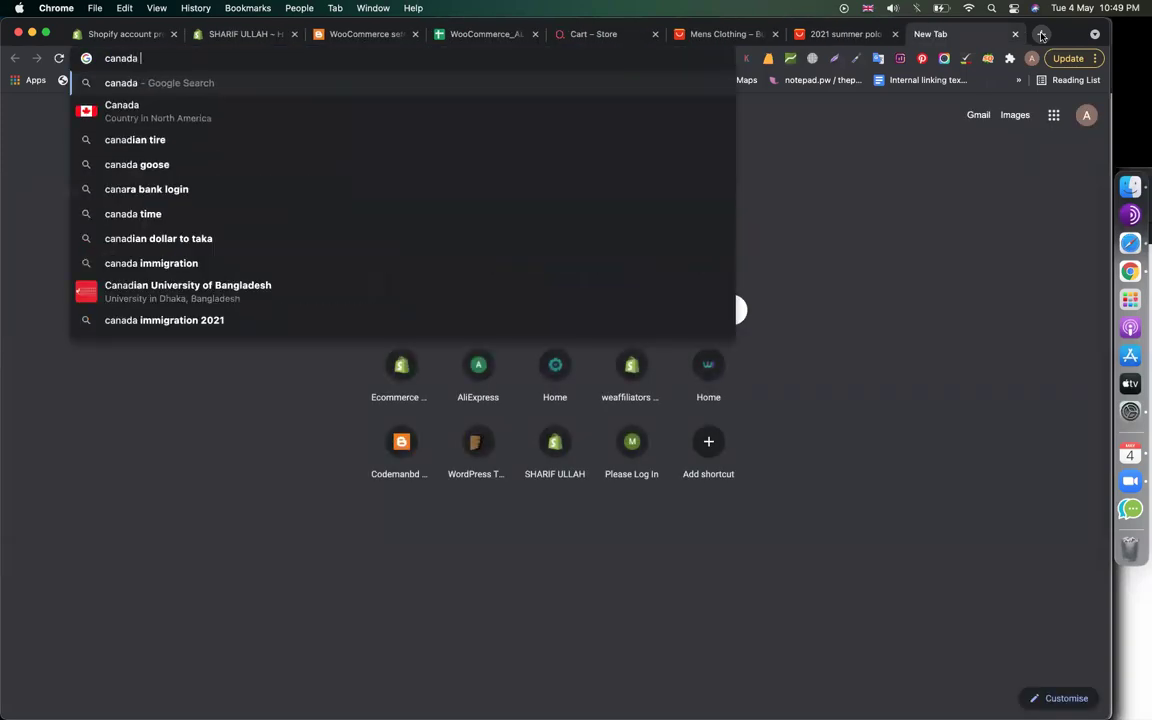
type("2 digit code")
key("Return")
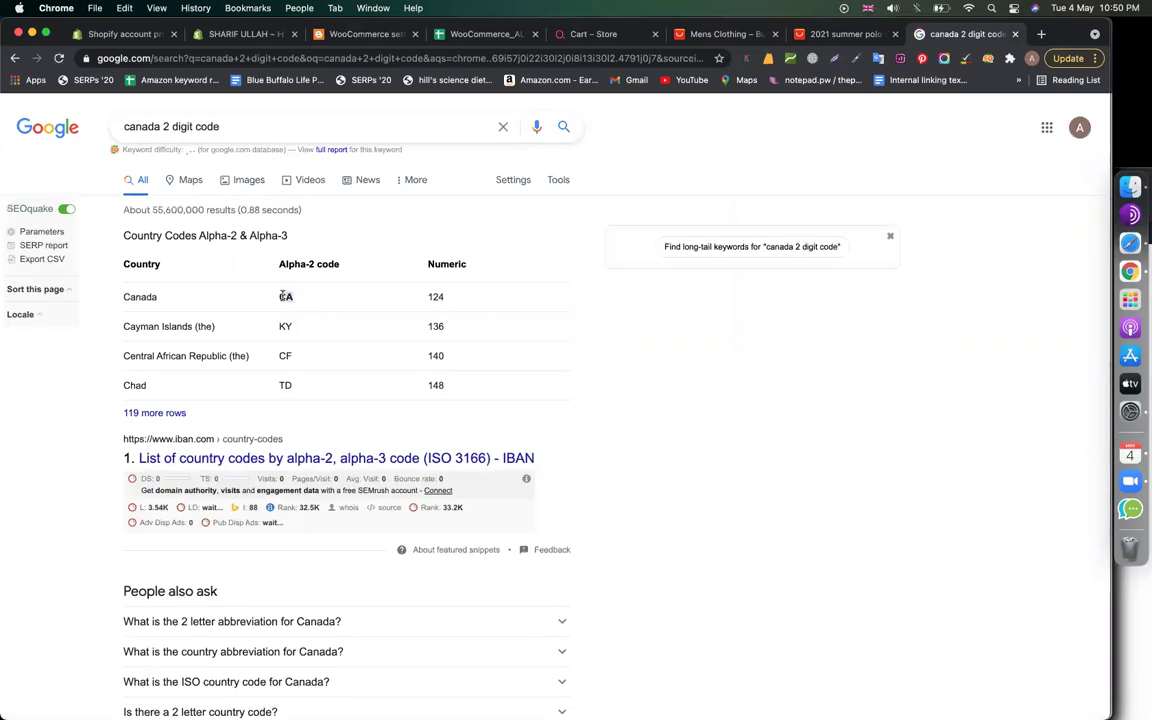
double_click(285, 296)
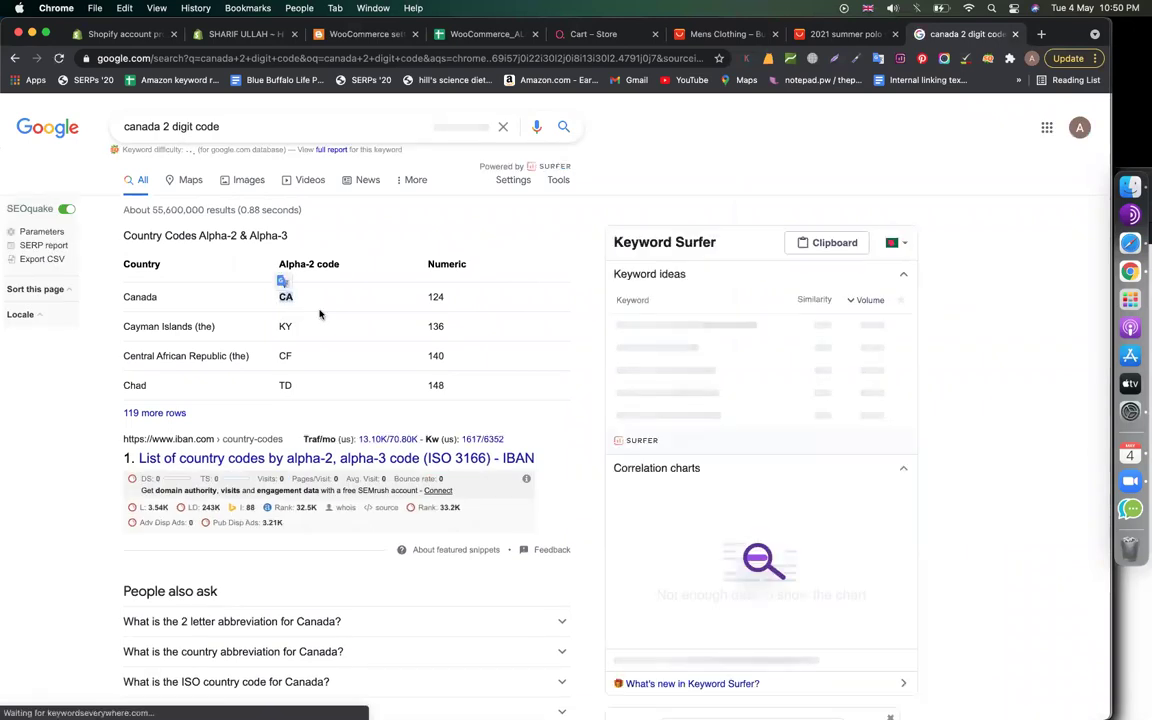
left_click(335, 36)
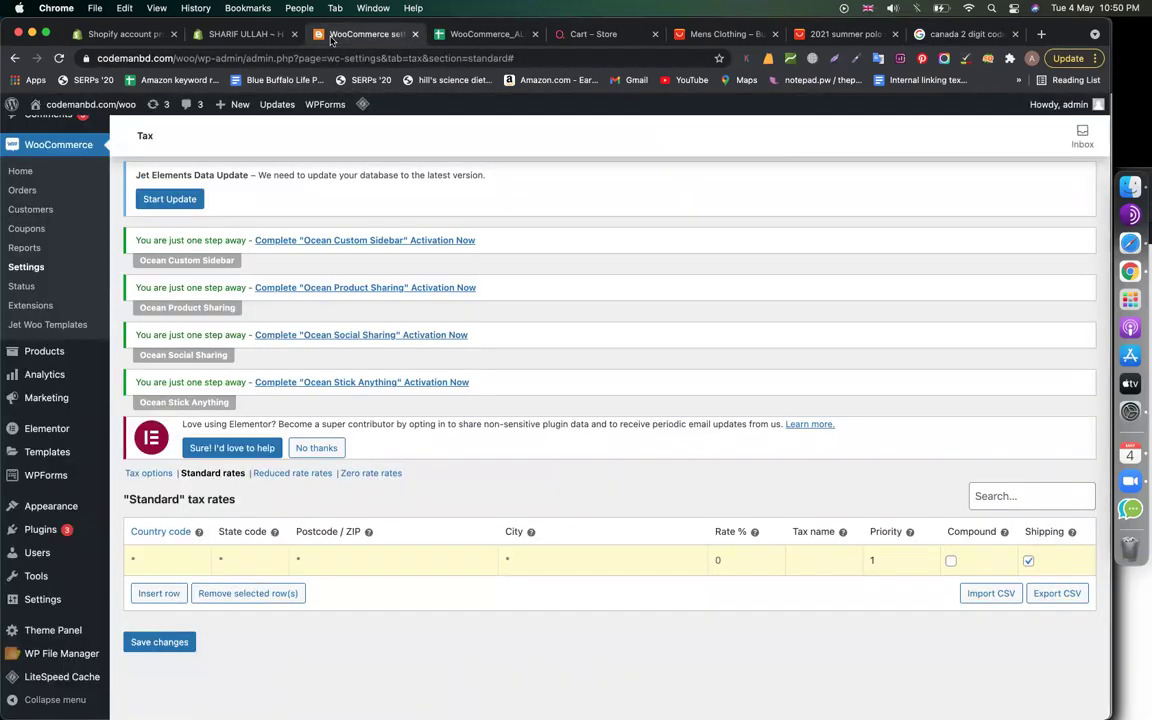
Enter the first two rates: CA at 5% and US at 7%
left_click(167, 558)
type("ca")
left_click(163, 594)
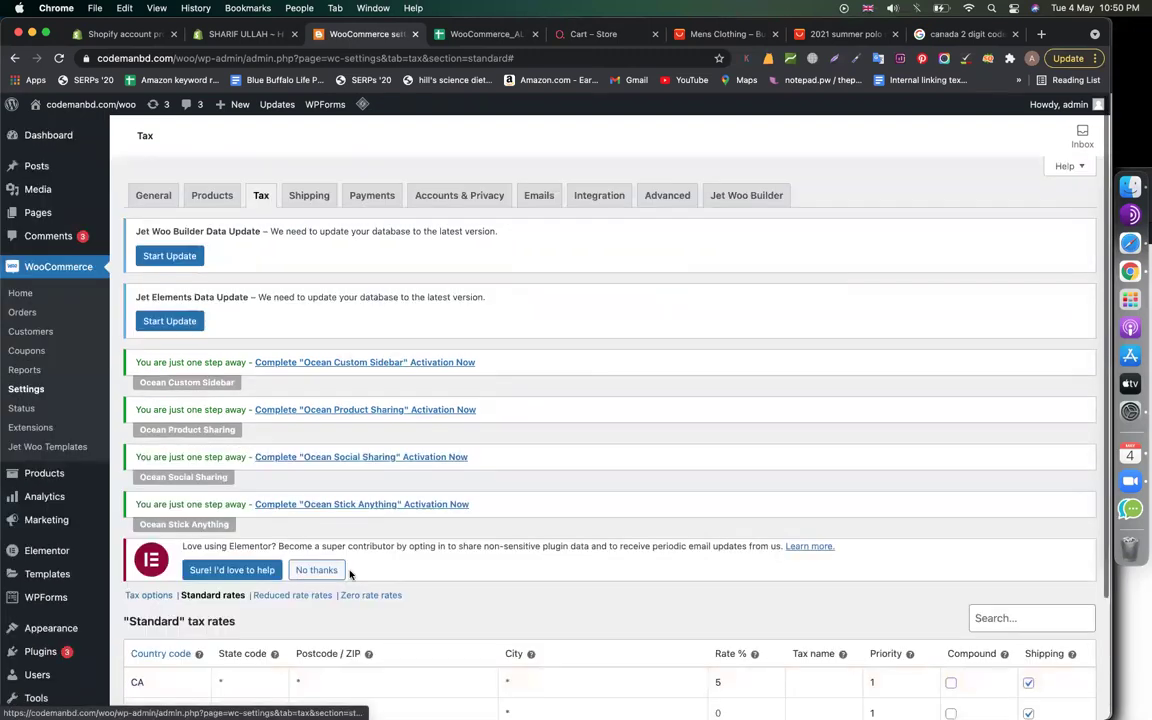
scroll(350, 570, "down", 10)
left_click(183, 566)
type("US")
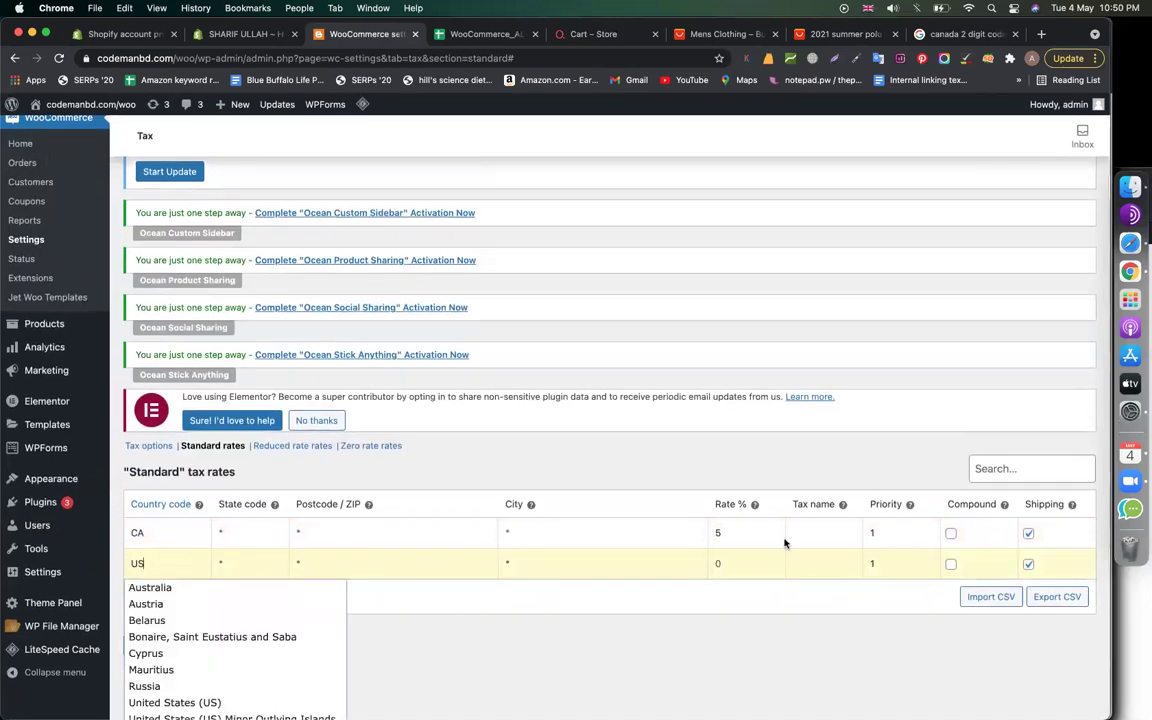
left_click(709, 565)
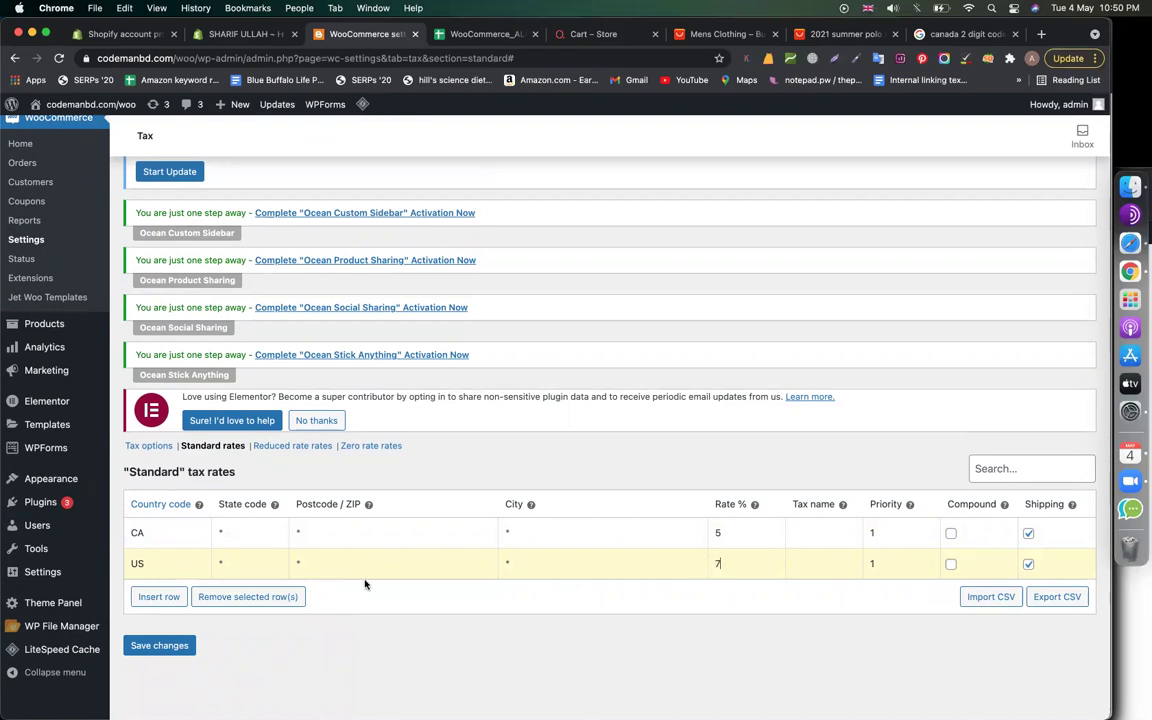
Add a BD row at 0% and insert a fourth row
scroll(170, 595, "up", 3)
scroll(215, 617, "down", 4)
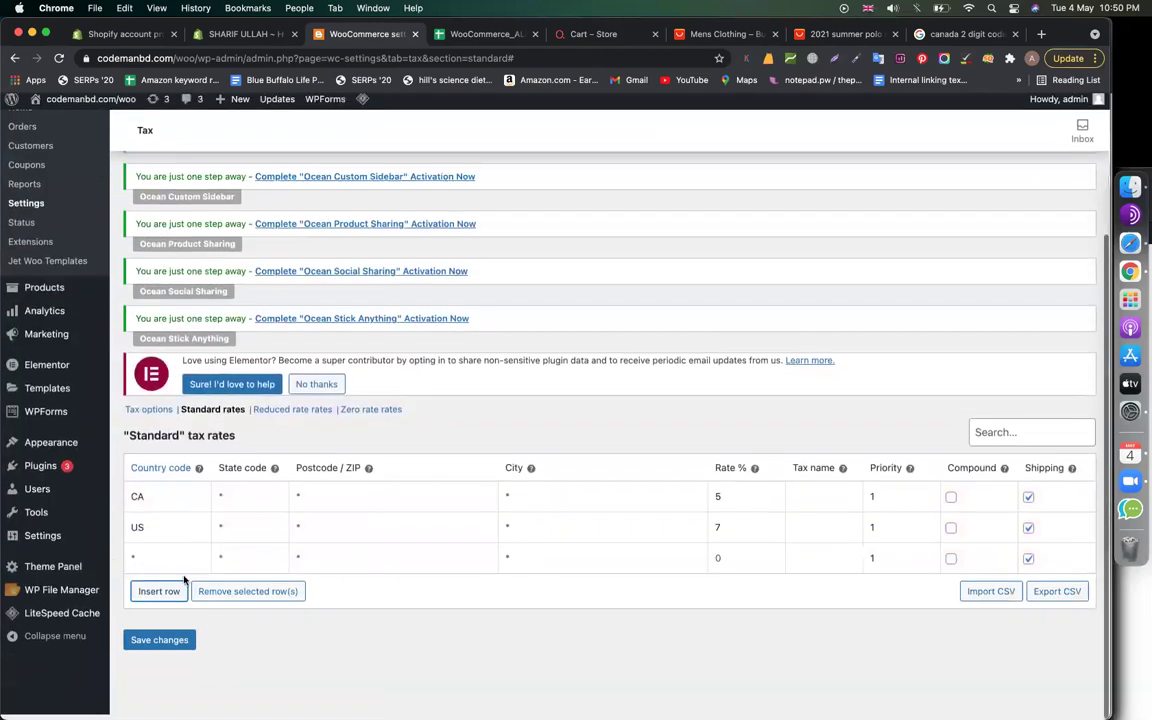
left_click(177, 564)
type("BD")
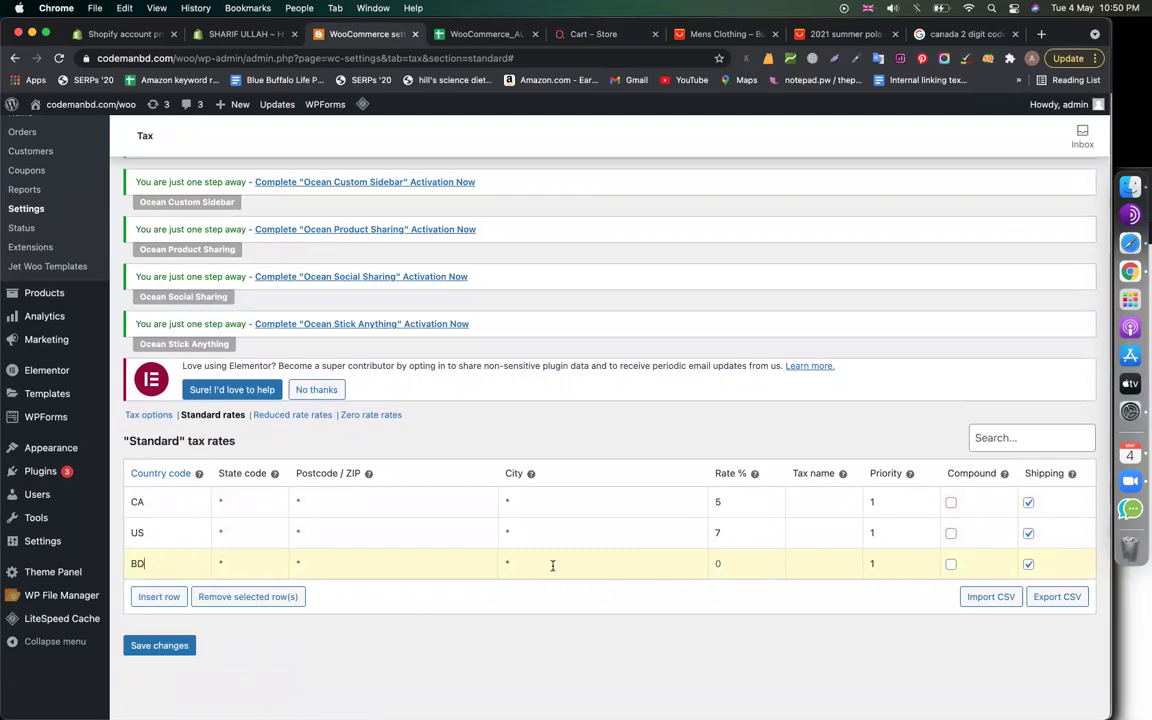
left_click(159, 596)
scroll(433, 577, "down", 5)
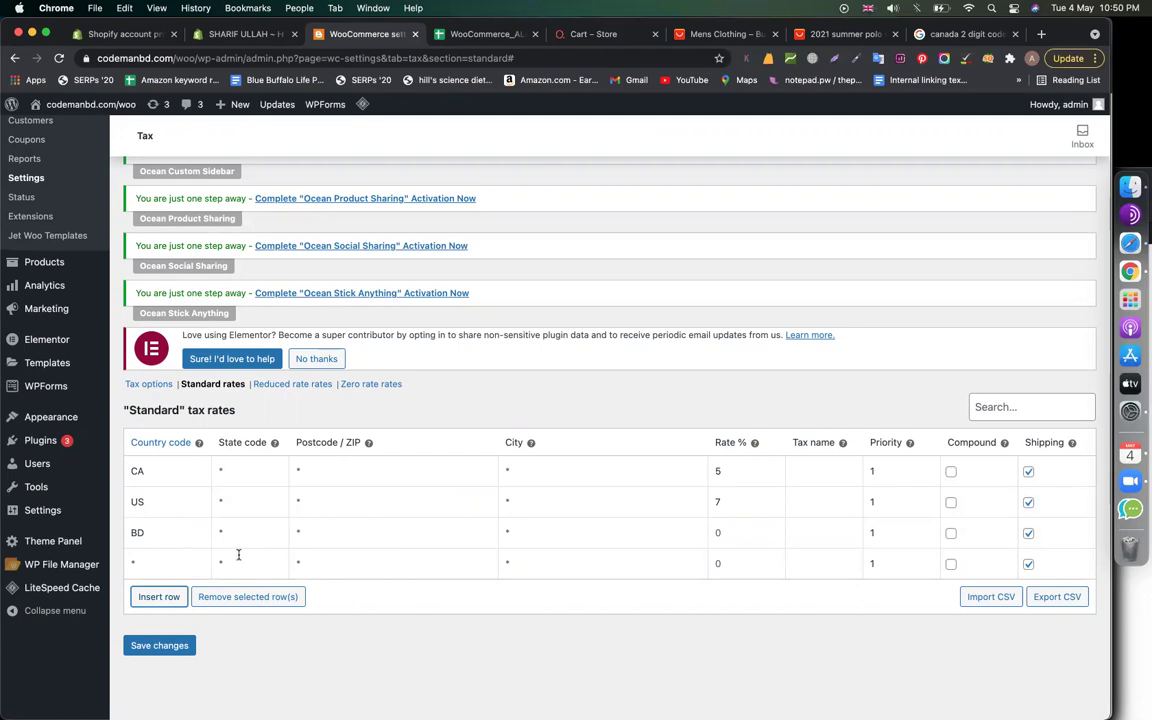
left_click(177, 566)
Enter US as the fourth row's country and look up Texas's two-letter code
type("US")
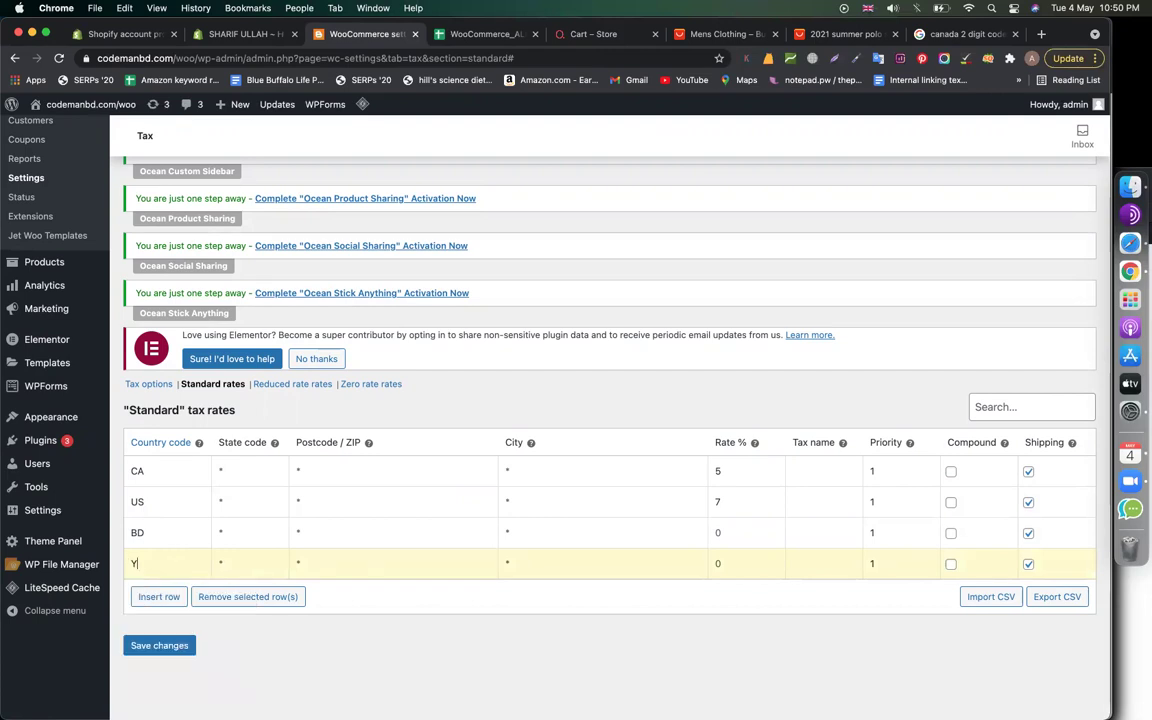
left_click(222, 564)
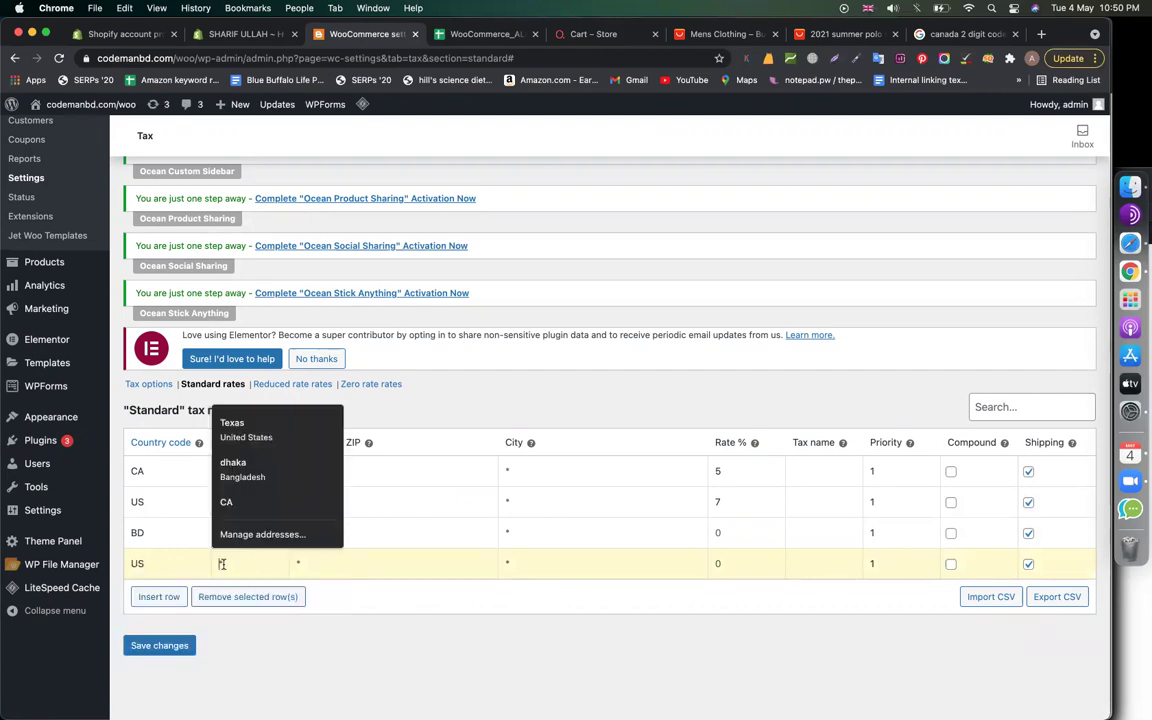
key("Escape")
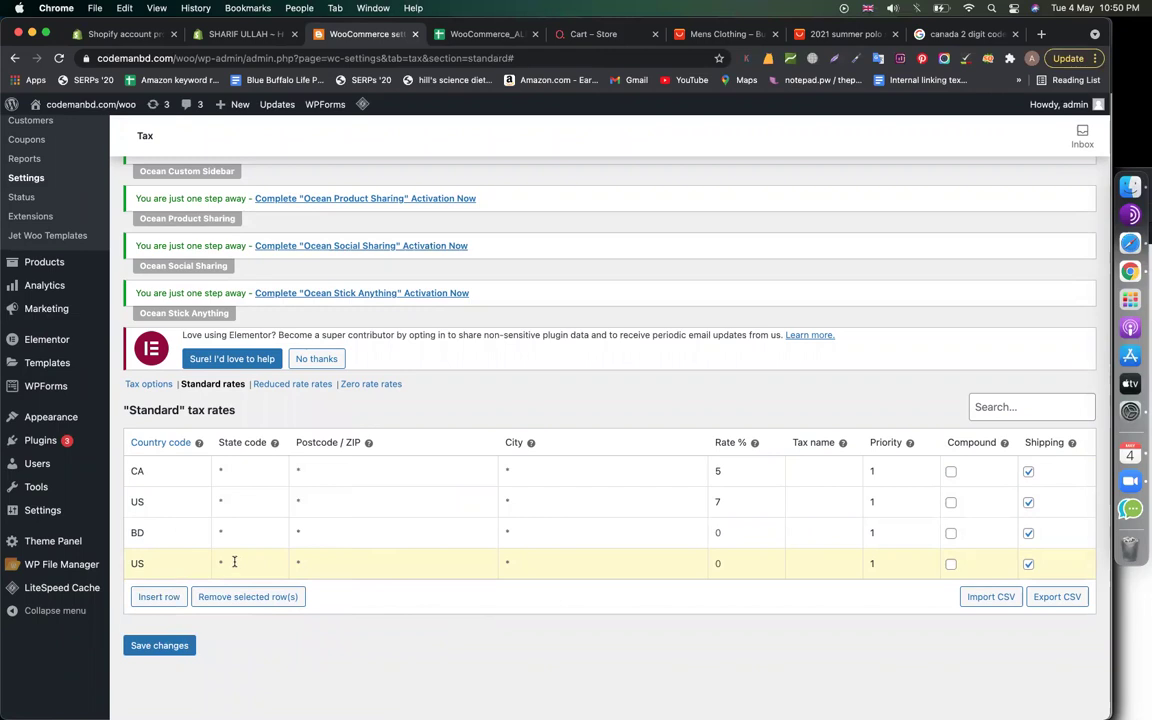
left_click(962, 34)
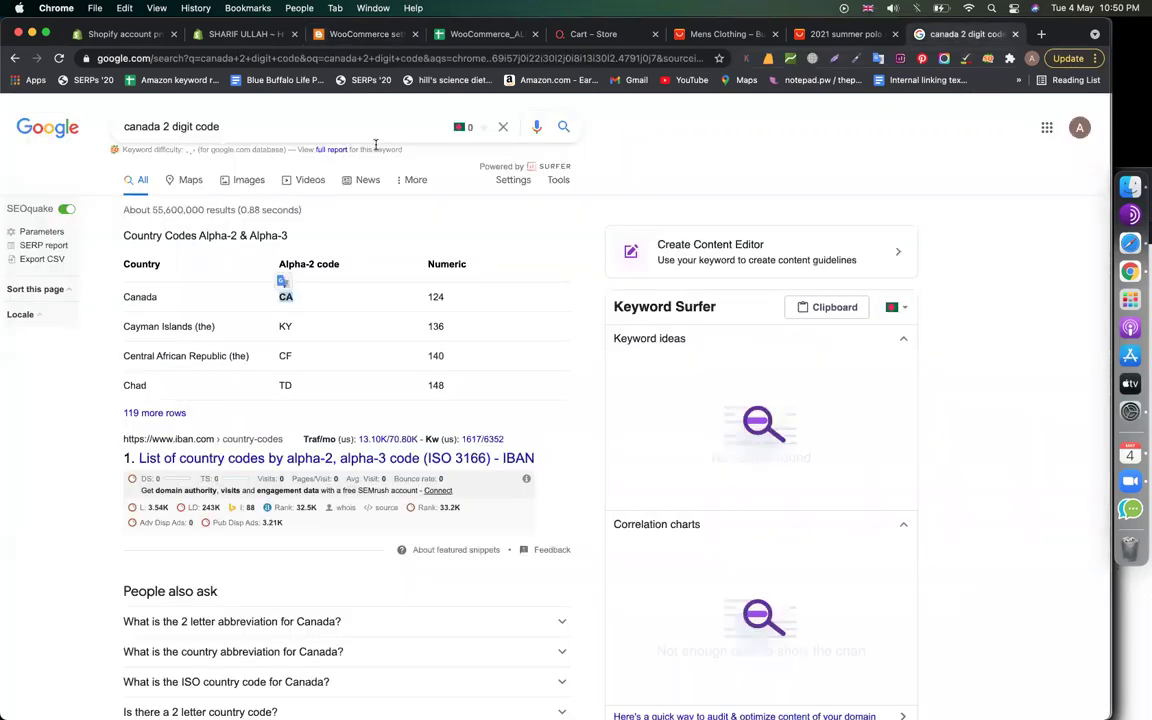
double_click(129, 126)
type("tex")
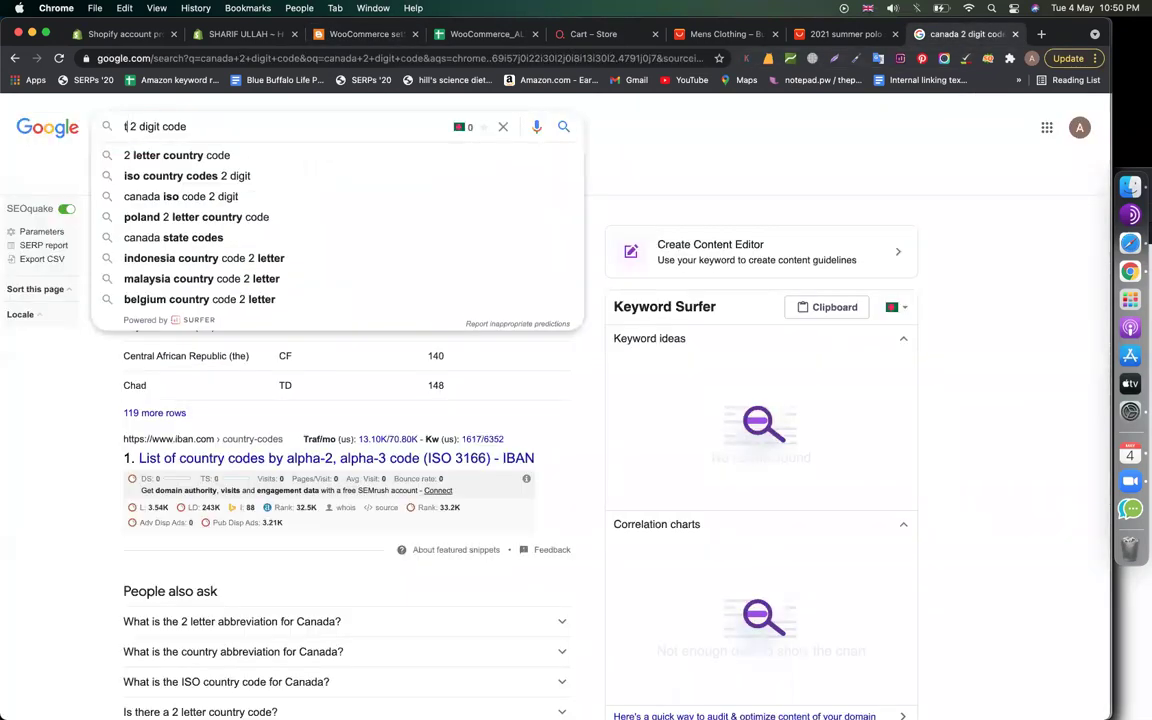
type("as")
key("Return")
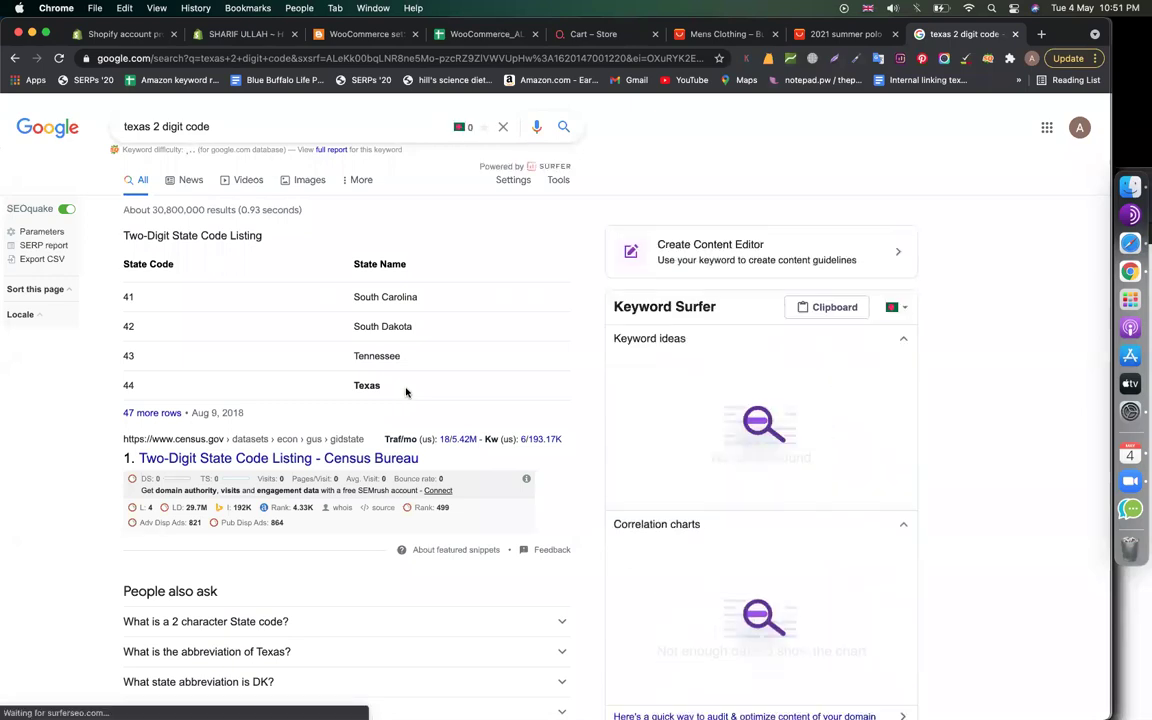
left_click(362, 34)
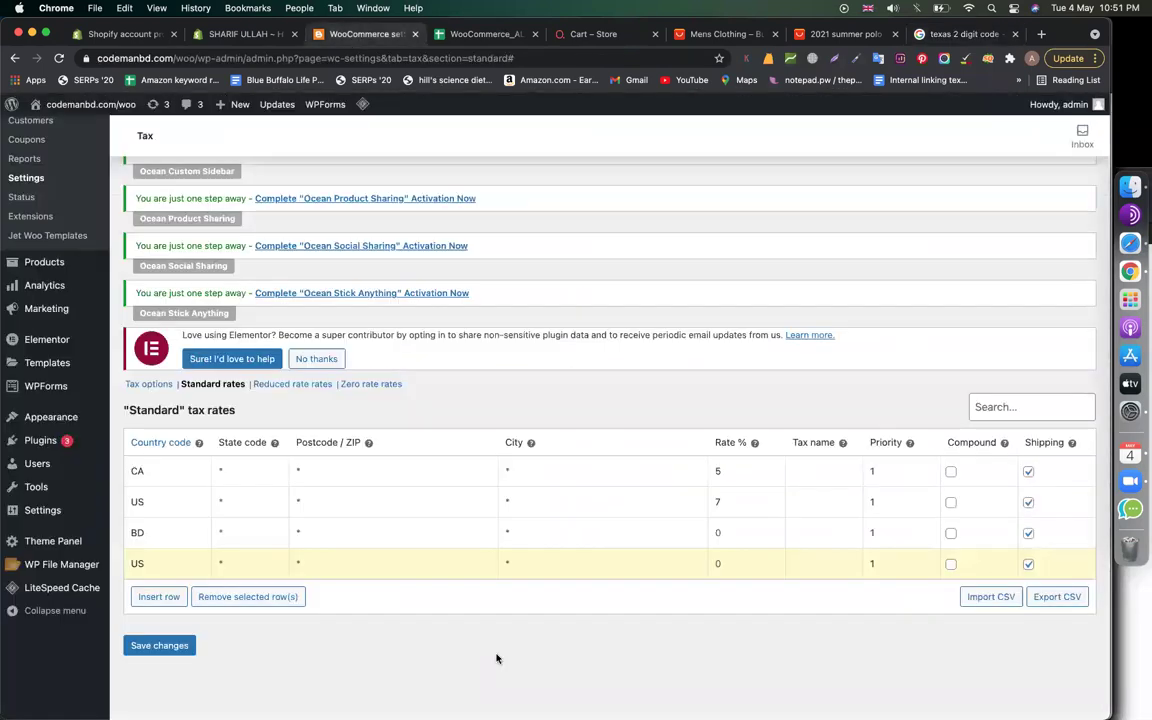
left_click(275, 567)
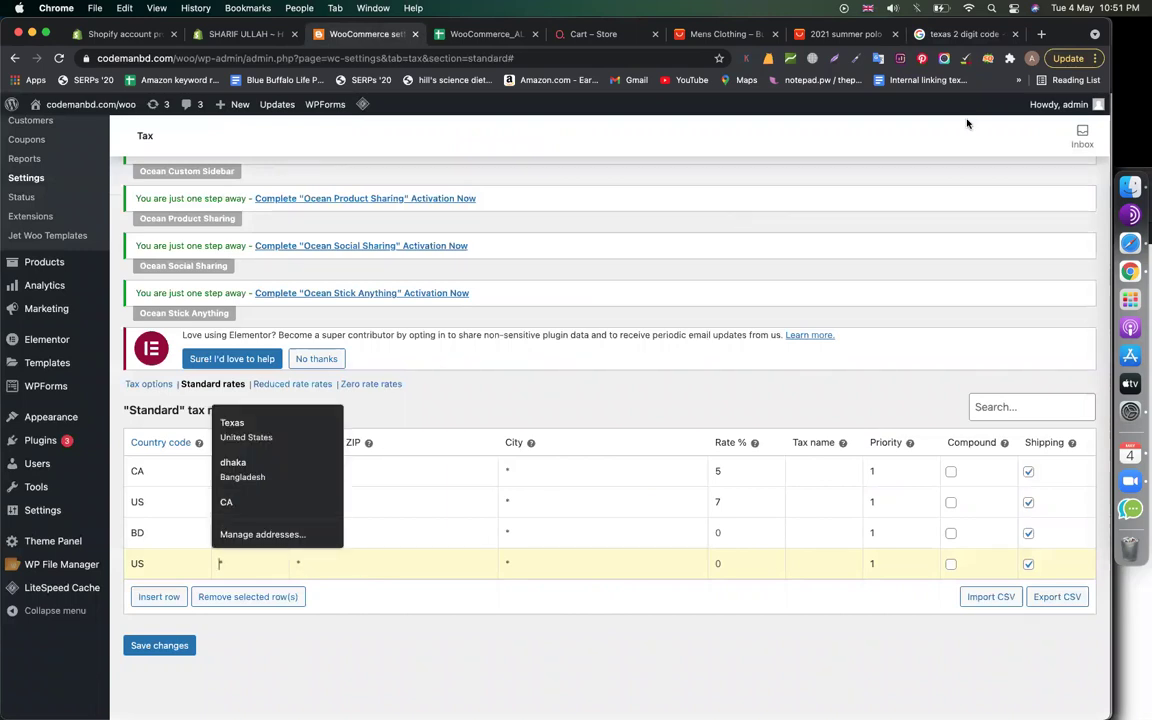
Look up California's and New York's two-letter codes and copy NY
left_click(958, 34)
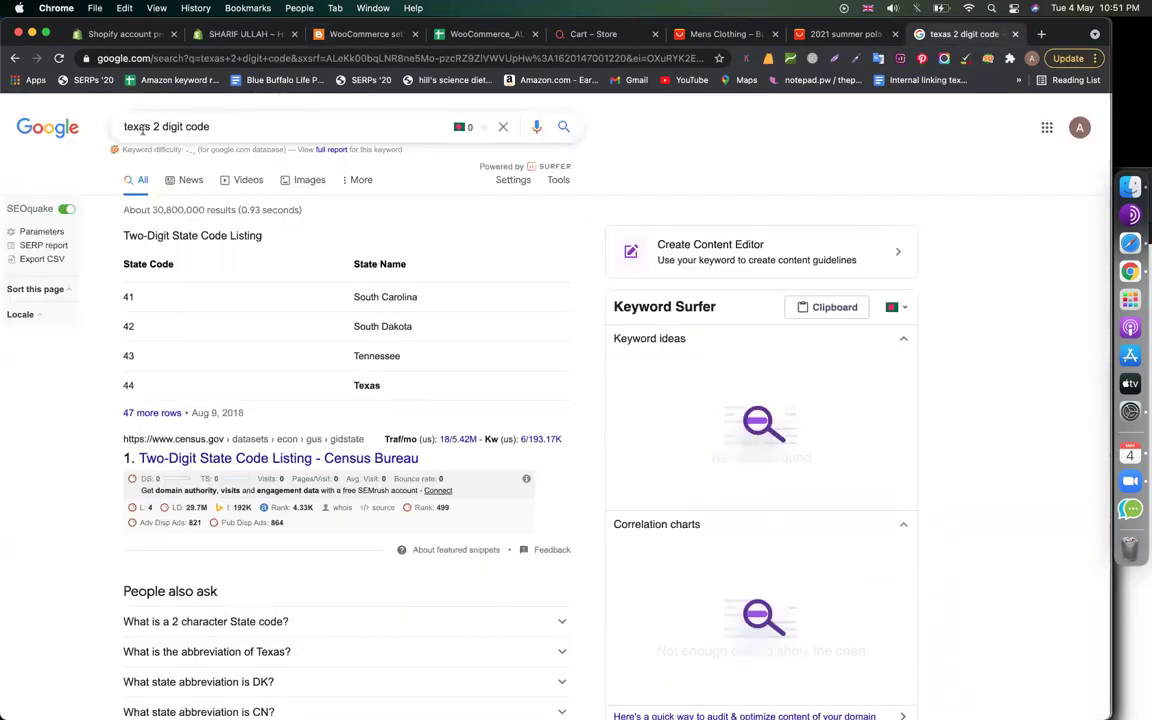
double_click(142, 130)
type("california")
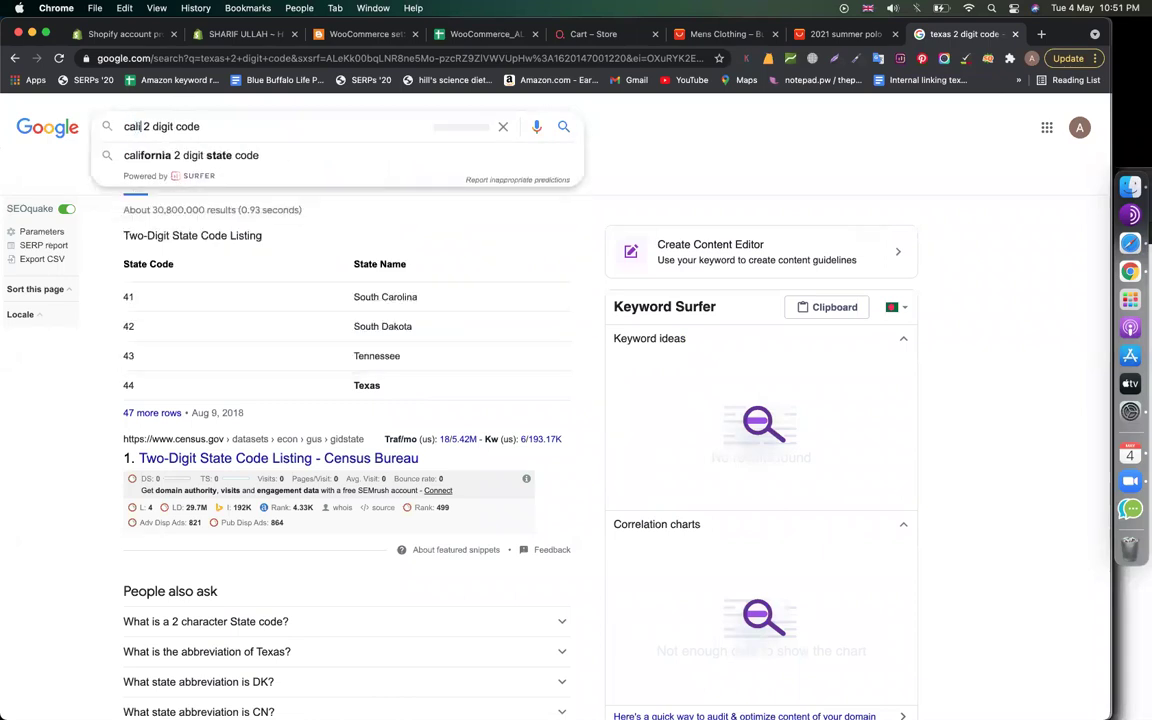
key("Return")
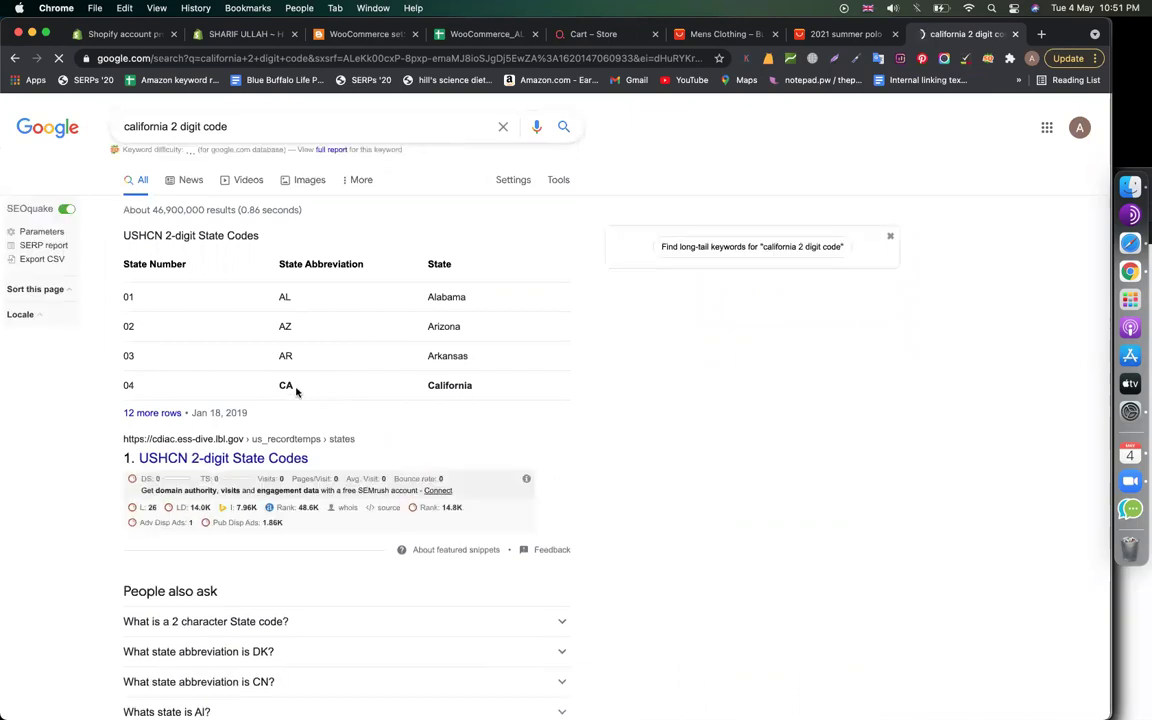
double_click(145, 124)
type("new yo")
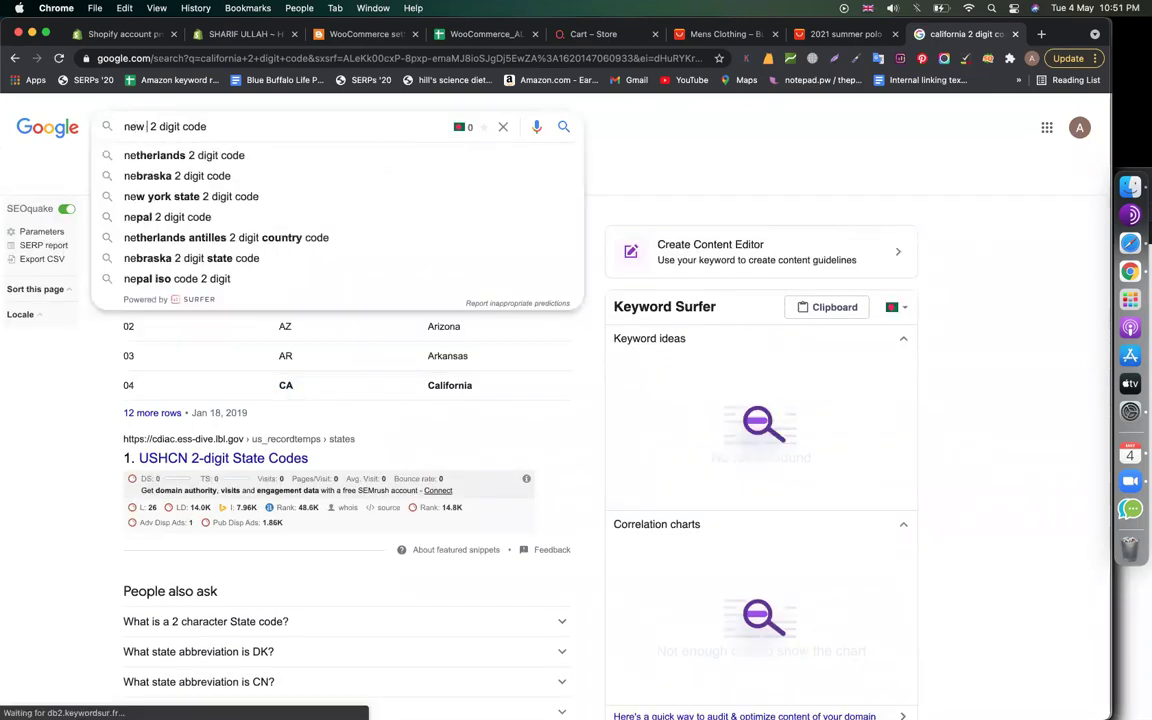
type("rk")
key("Return")
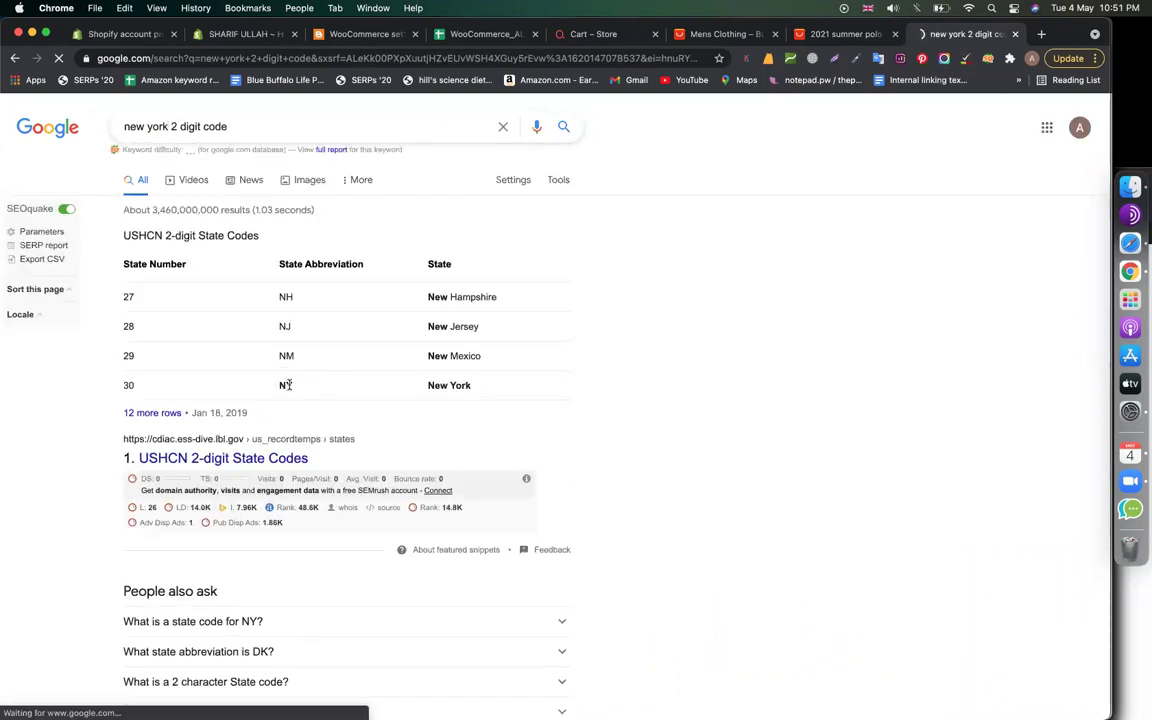
double_click(285, 385)
key("super+c")
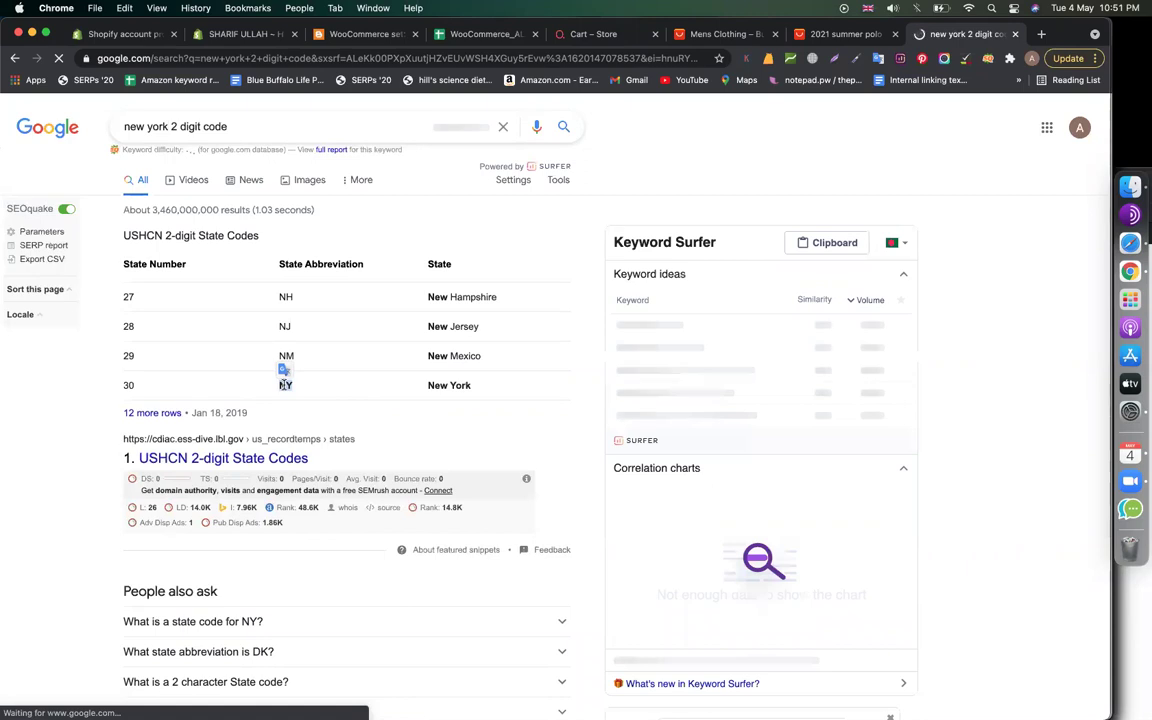
left_click(365, 34)
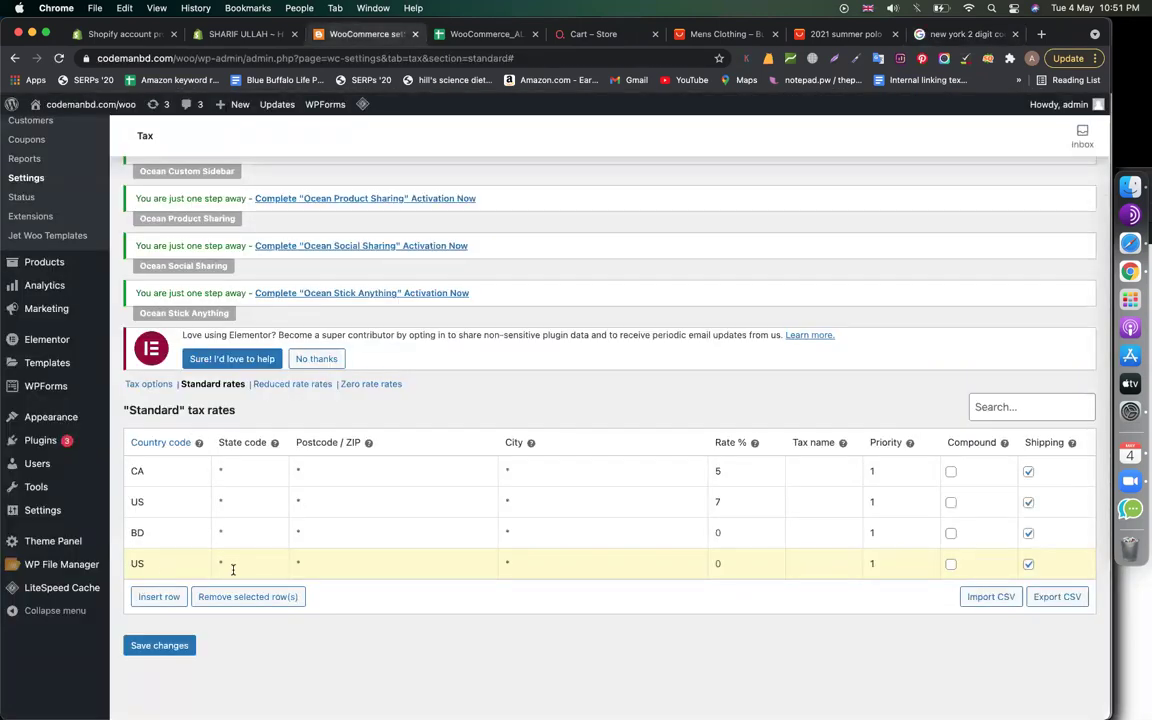
Set the US row to NY at 6% and add a US/CA row at 6.5%
key("super+v")
left_click(178, 596)
scroll(296, 579, "down", 5)
left_click(193, 566)
type("US")
left_click(257, 560)
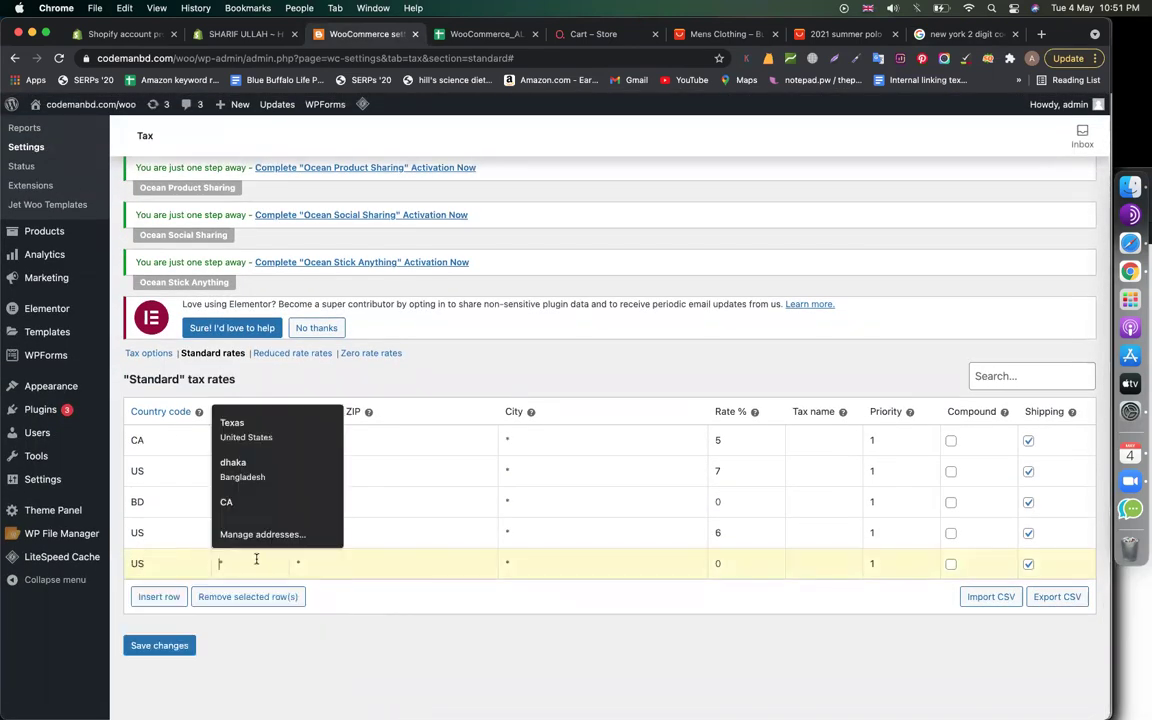
type("CA")
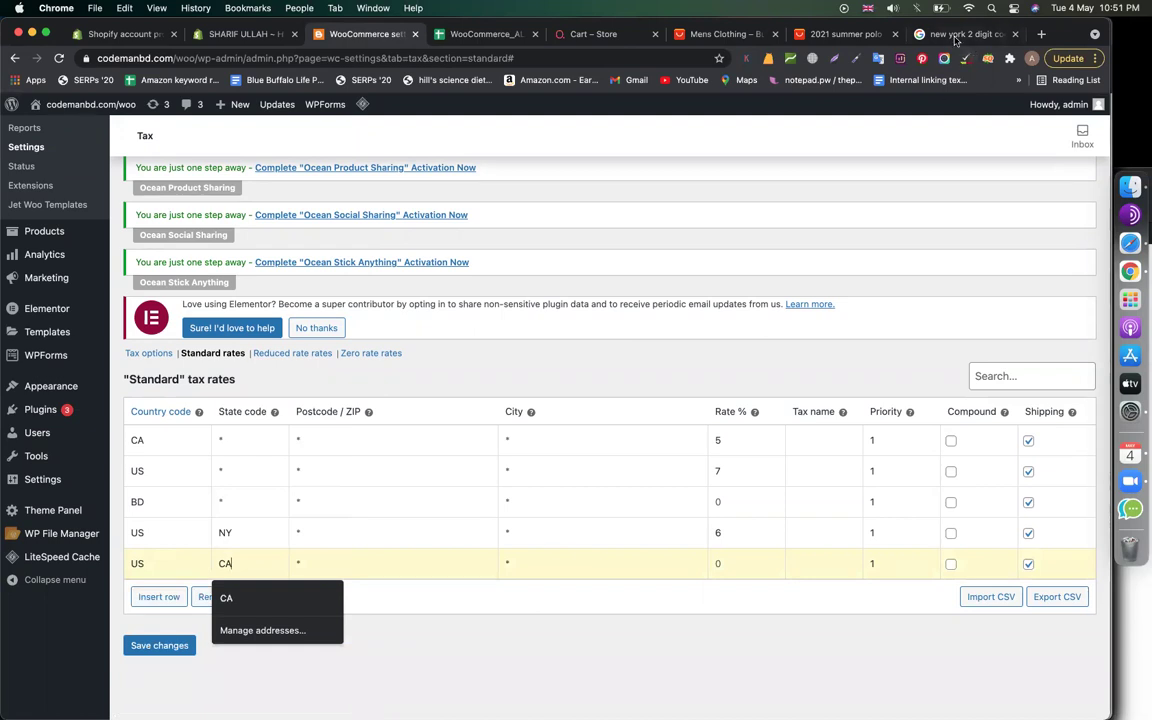
left_click(241, 121)
key("super+9")
left_click(15, 58)
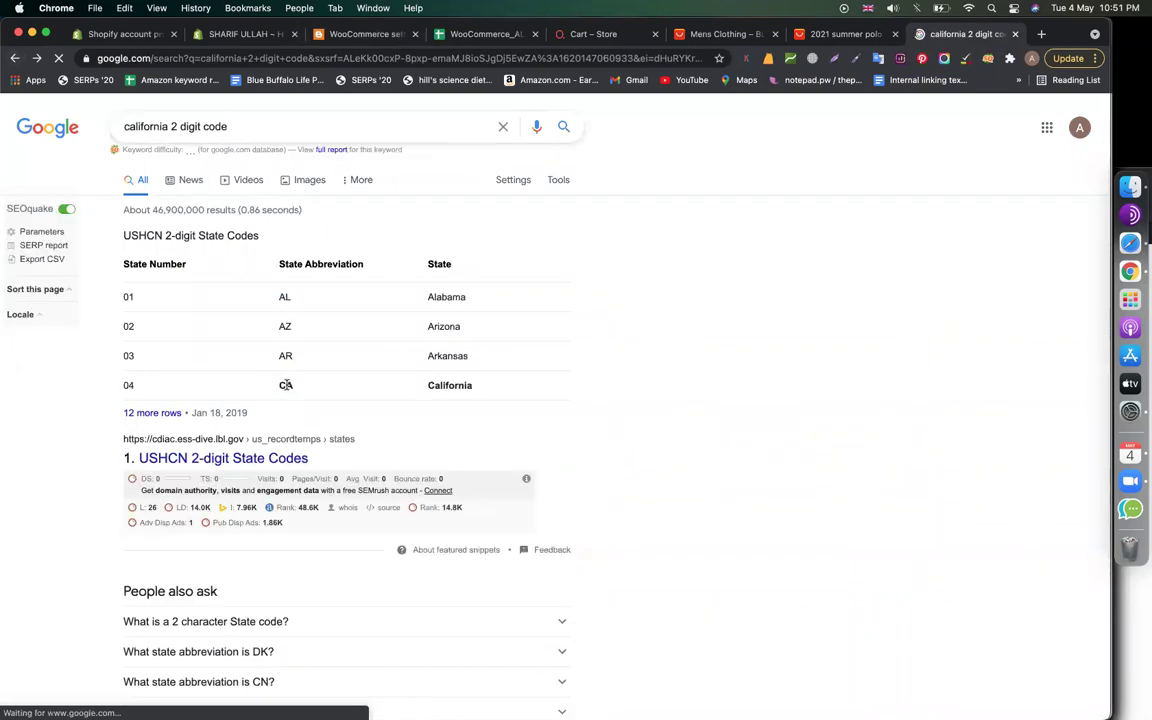
left_click(354, 38)
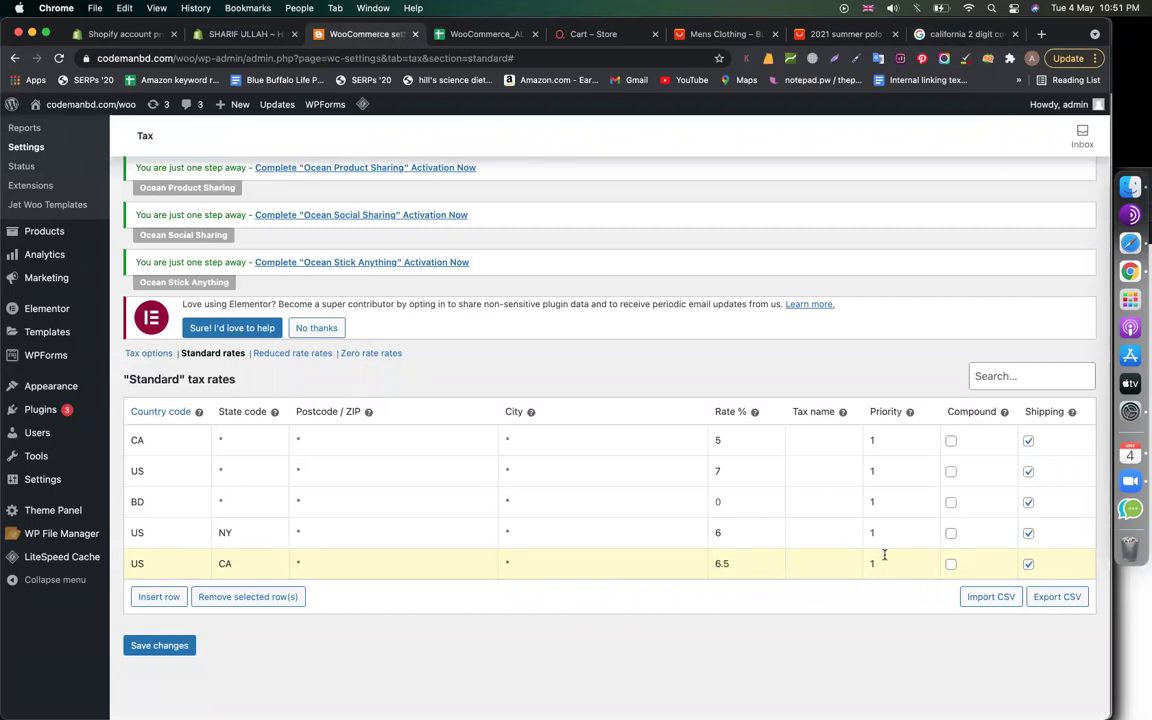
Turn off shipping tax on both the NY and CA rows and save the rates
double_click(226, 532)
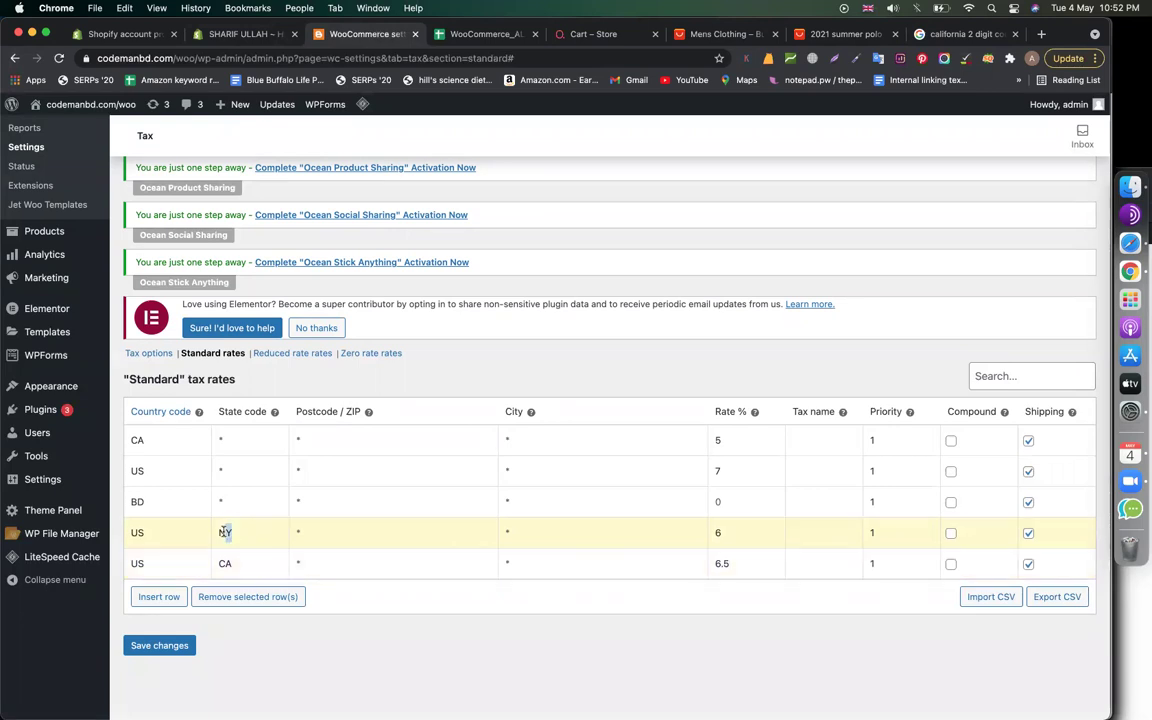
left_click(336, 531)
left_click(1029, 564)
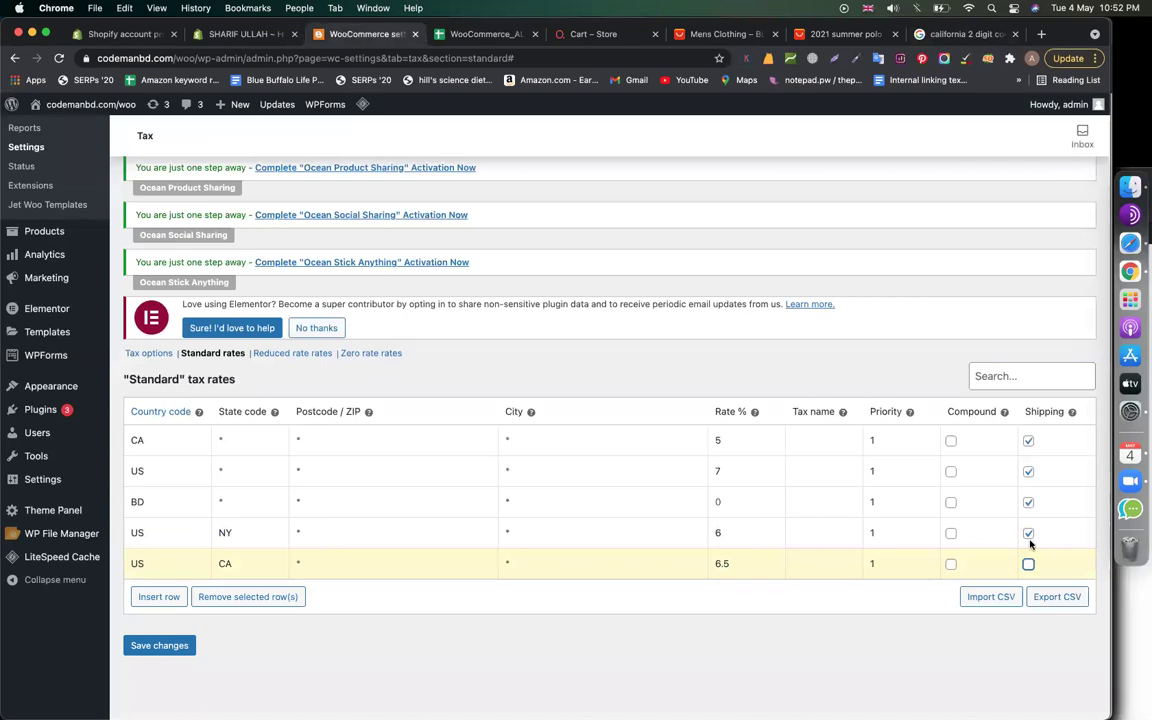
left_click(1028, 533)
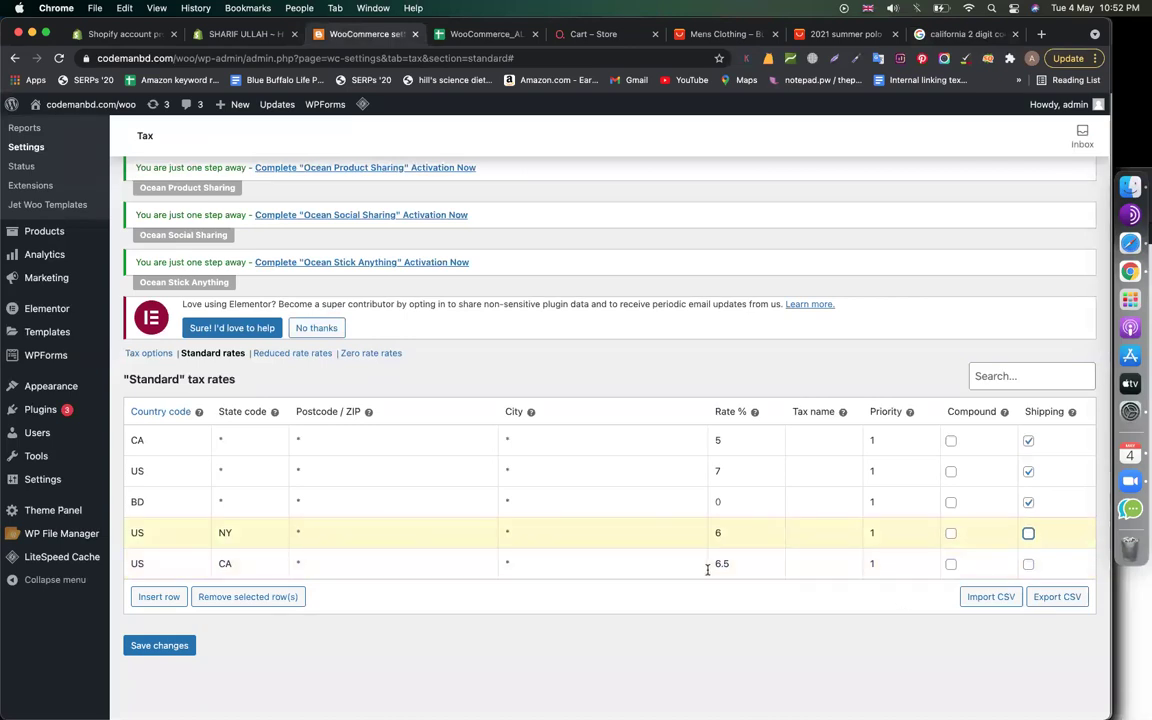
left_click(183, 646)
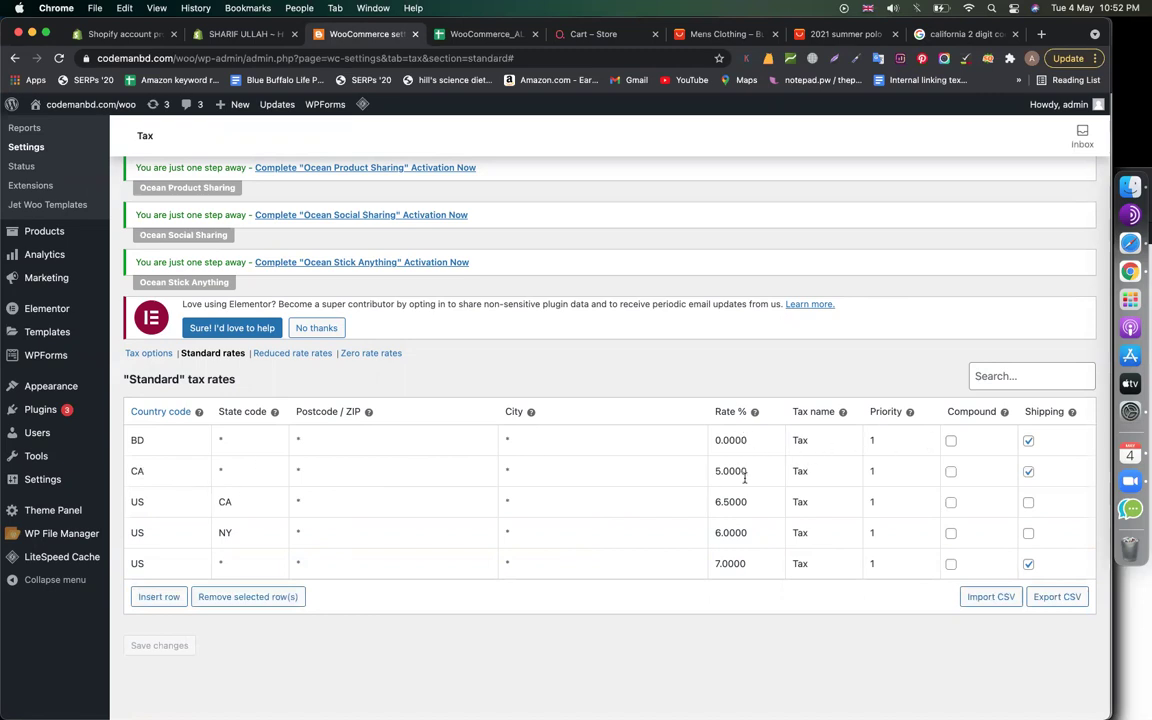
Check the five saved rates, reload the store cart, and open Tax options
left_click_drag(748, 471, 707, 471)
left_click(597, 40)
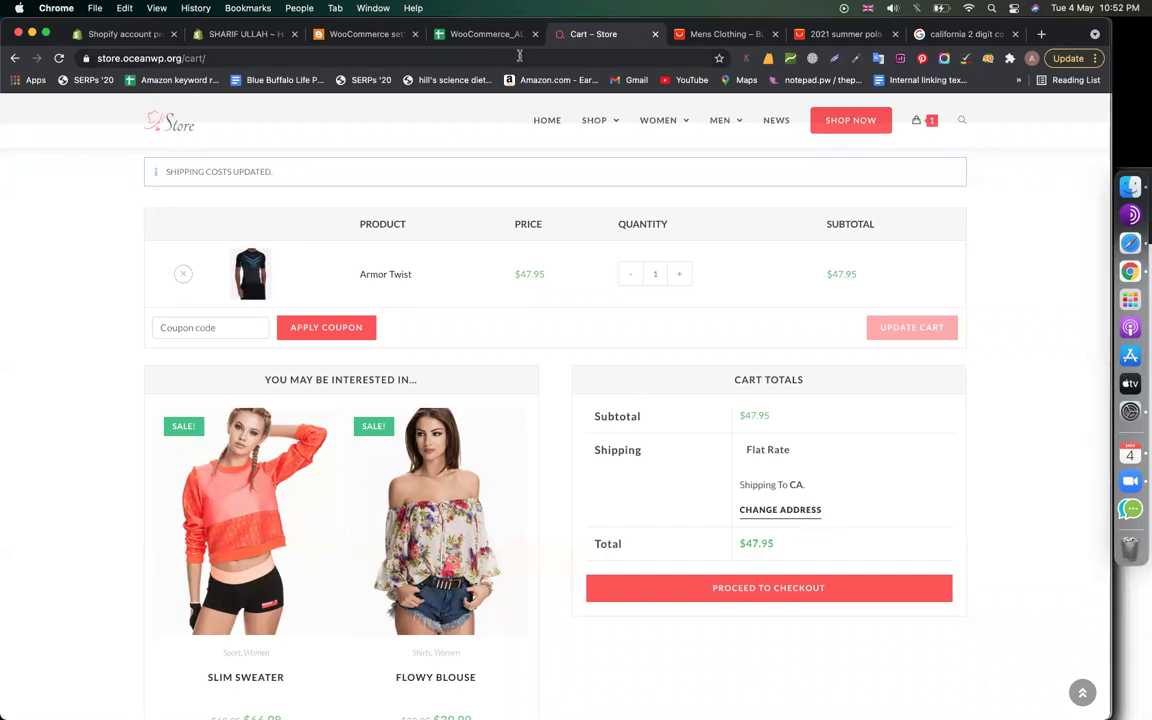
left_click(59, 59)
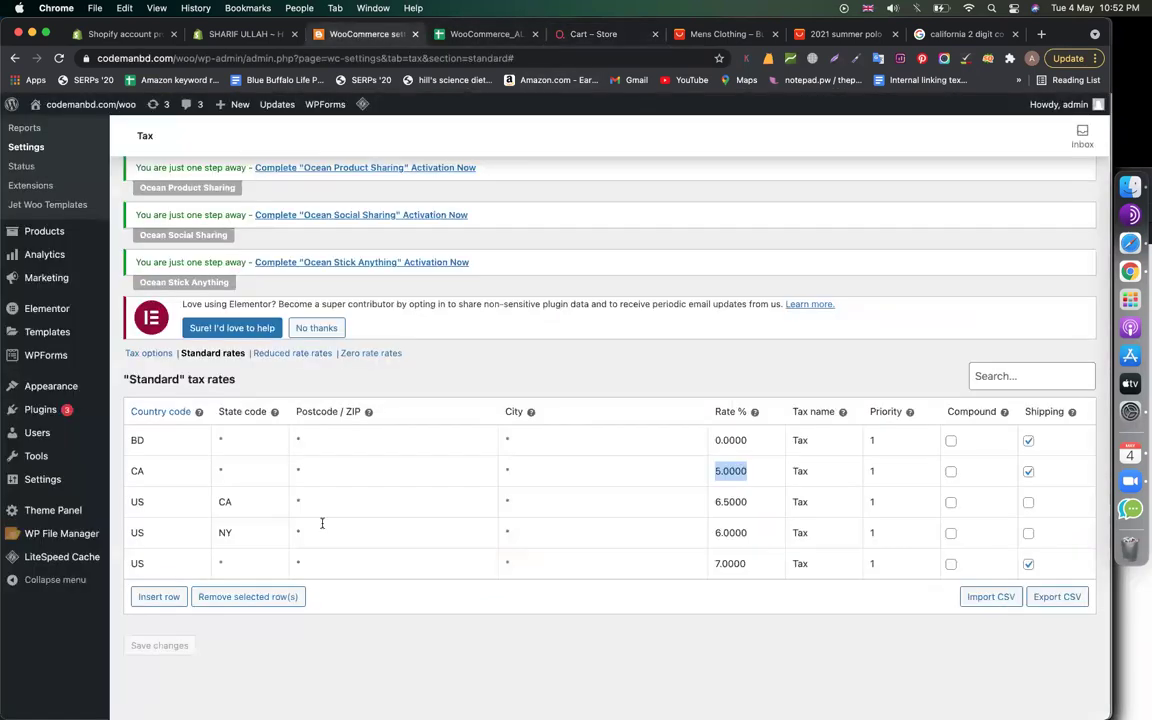
left_click(322, 525)
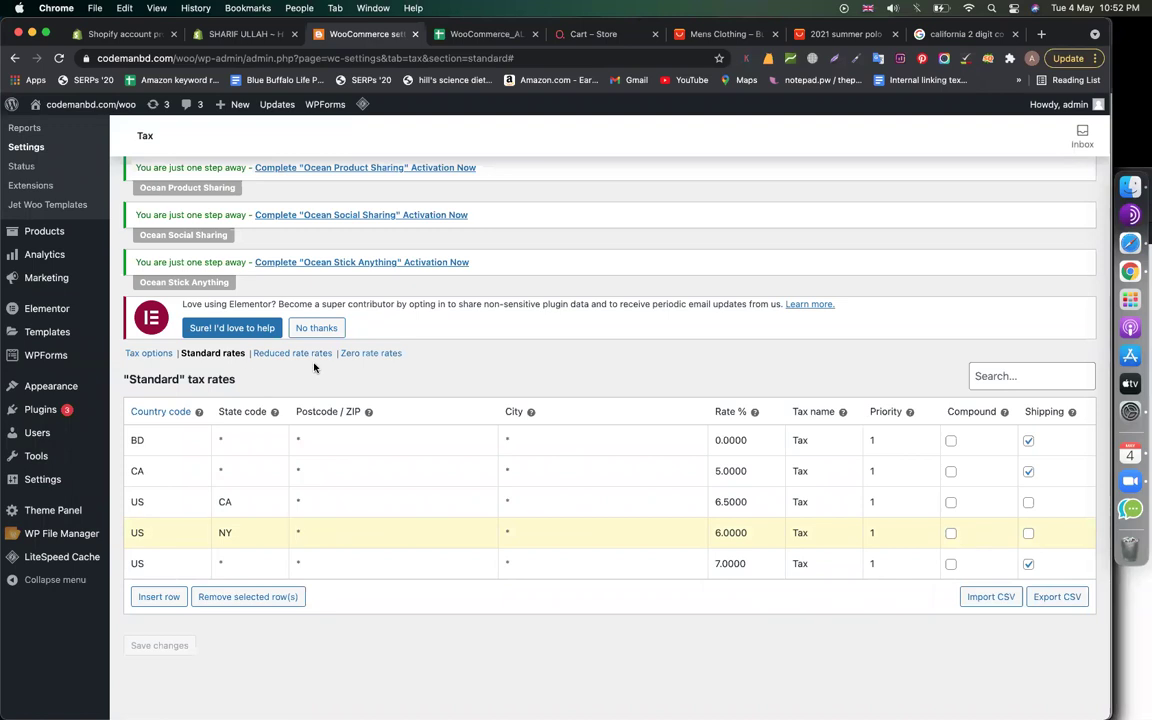
left_click(152, 353)
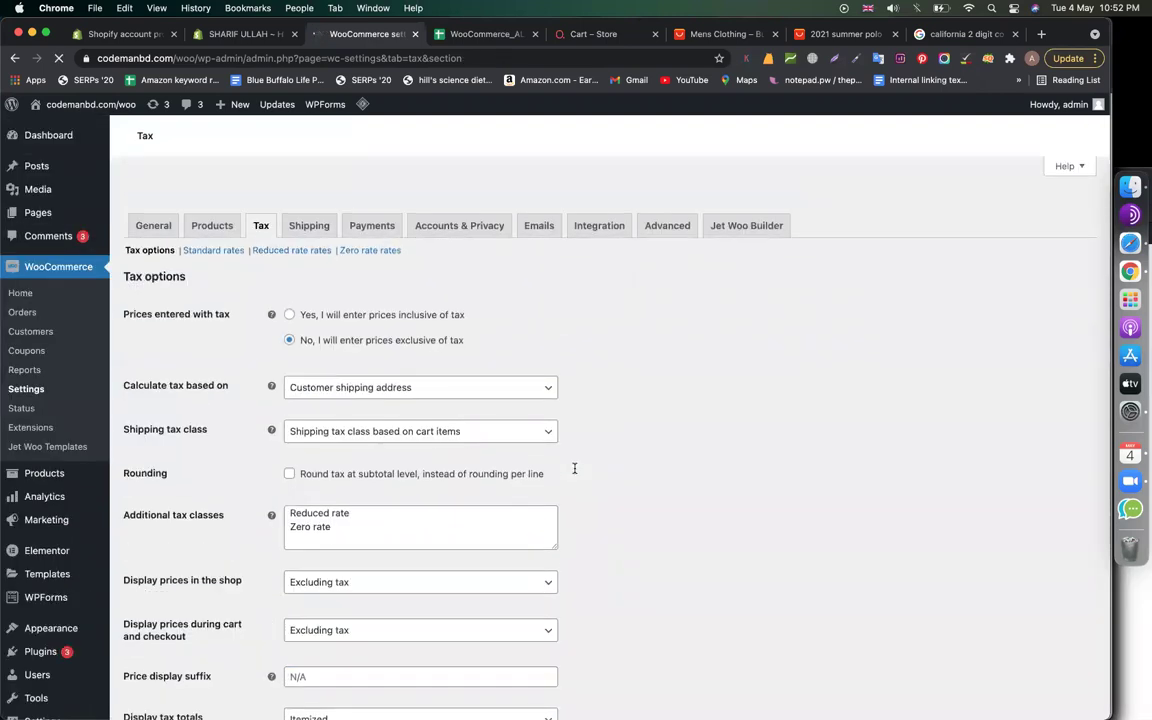
Set prices to be entered inclusive of tax and save the Tax options
scroll(574, 468, "down", 2)
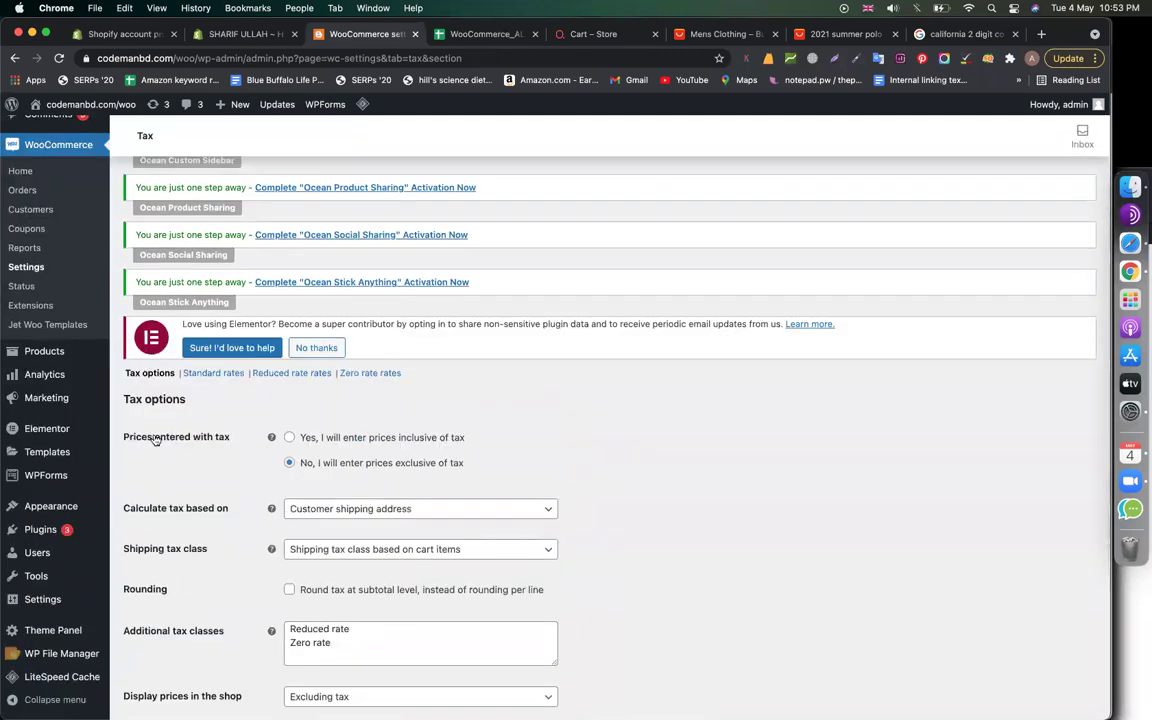
left_click_drag(127, 437, 240, 441)
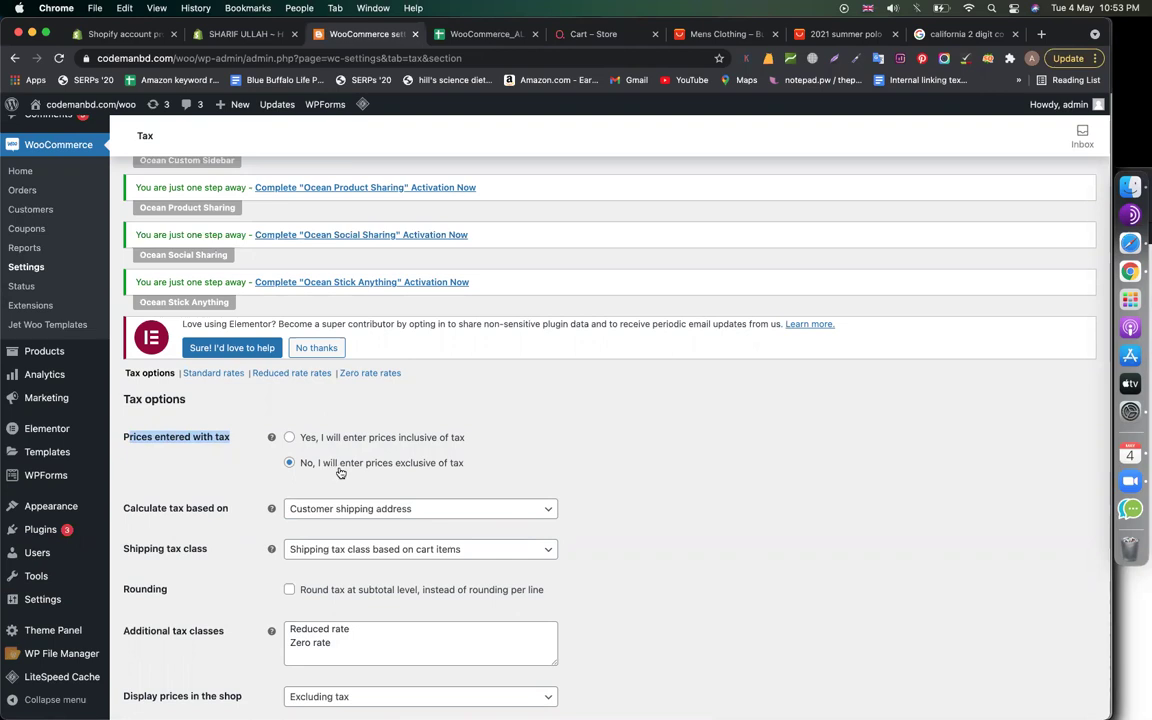
left_click(289, 437)
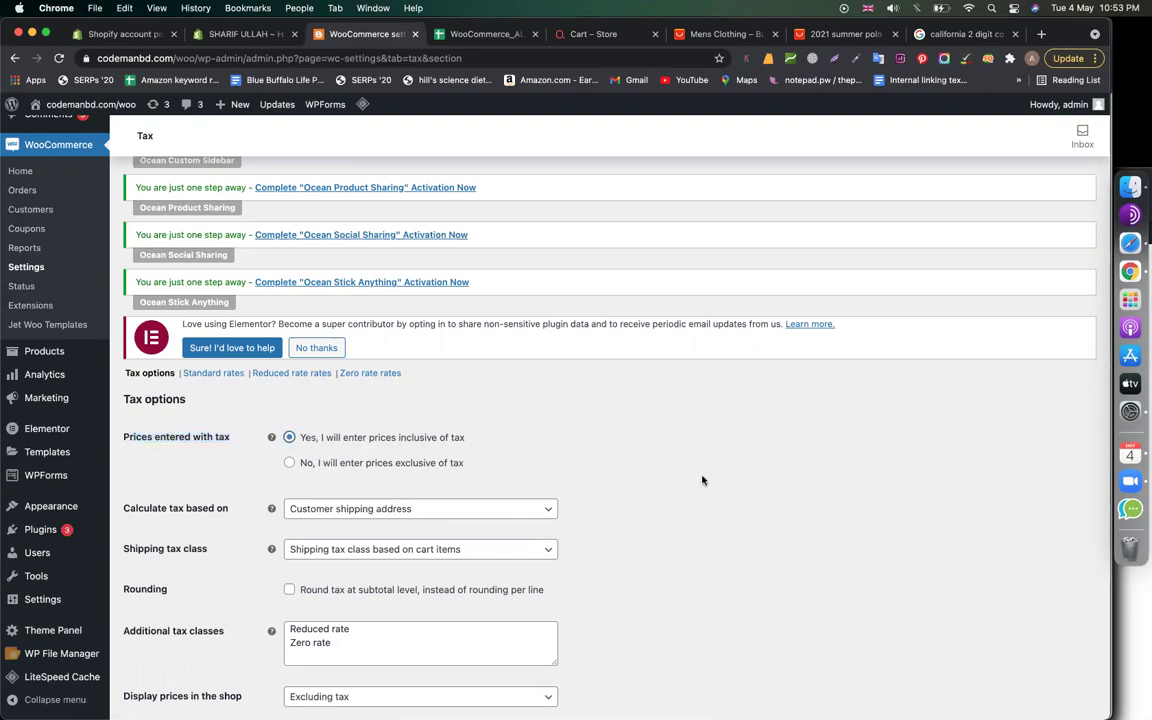
scroll(702, 480, "down", 3)
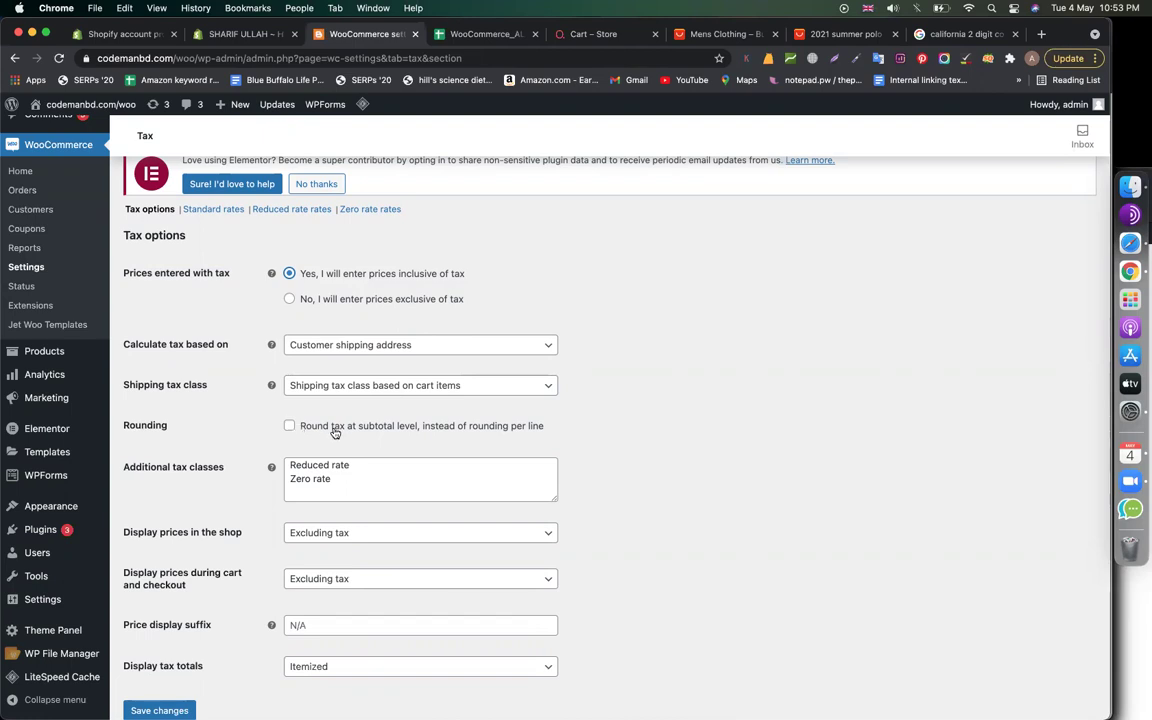
scroll(607, 458, "down", 2)
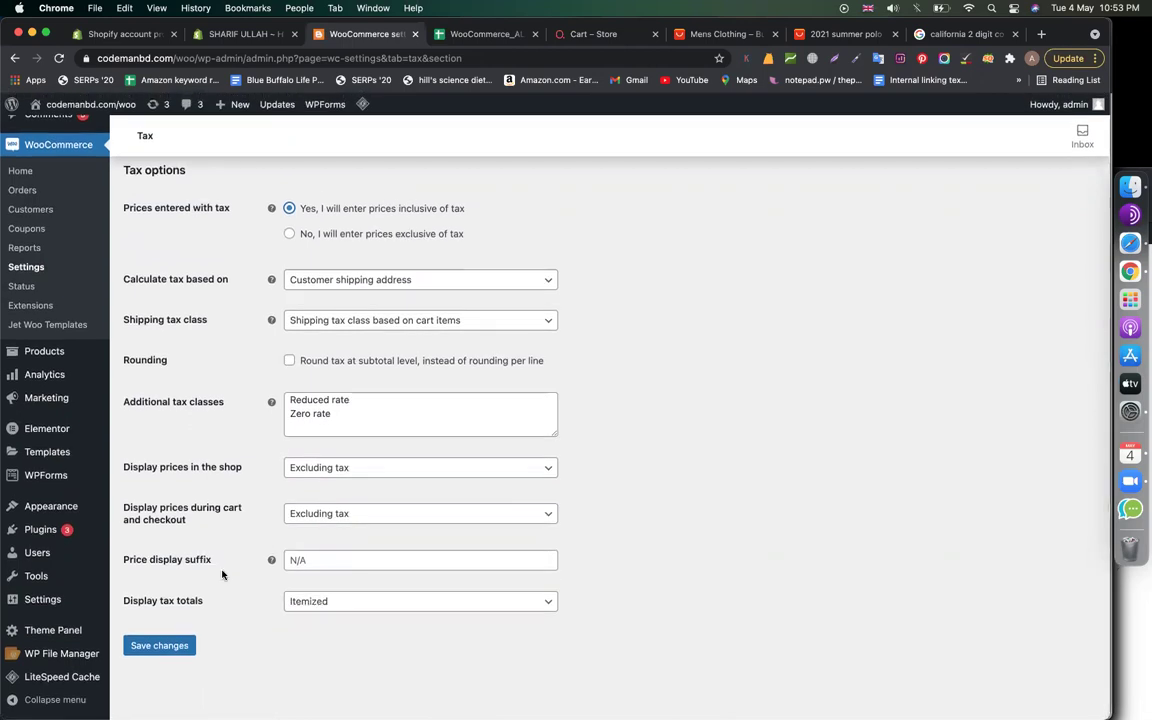
left_click(143, 645)
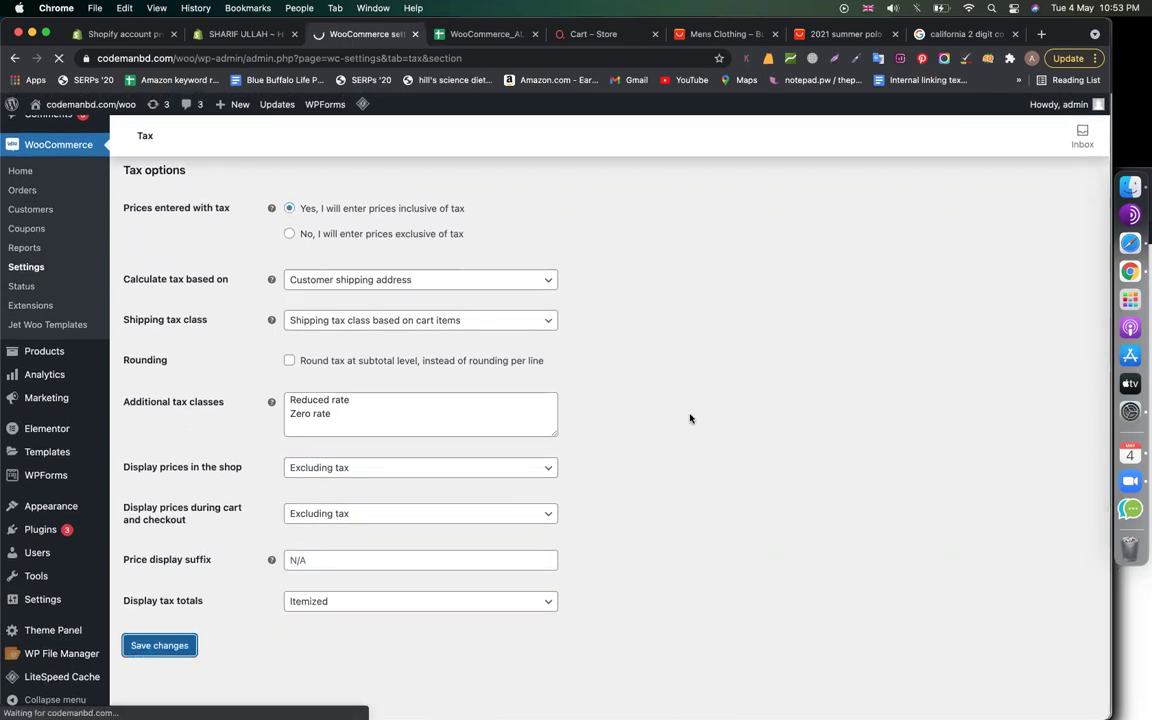
left_click(609, 35)
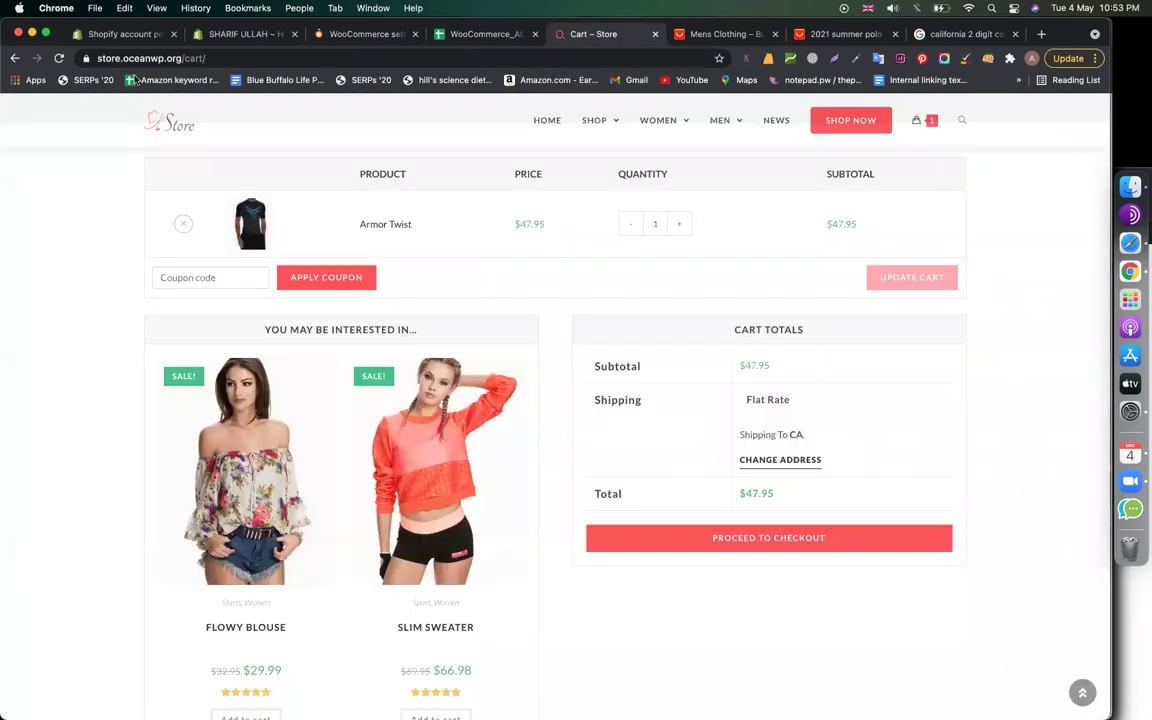
Reload the cart, then return to the saved Tax options page
left_click(62, 59)
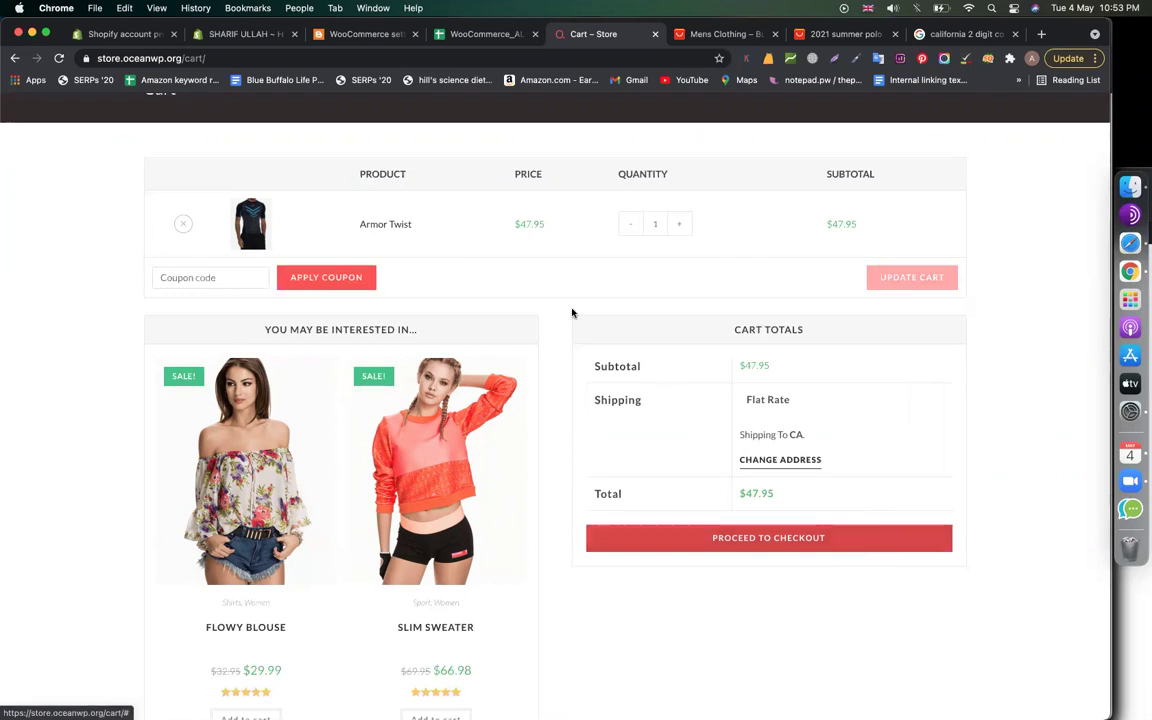
left_click(361, 38)
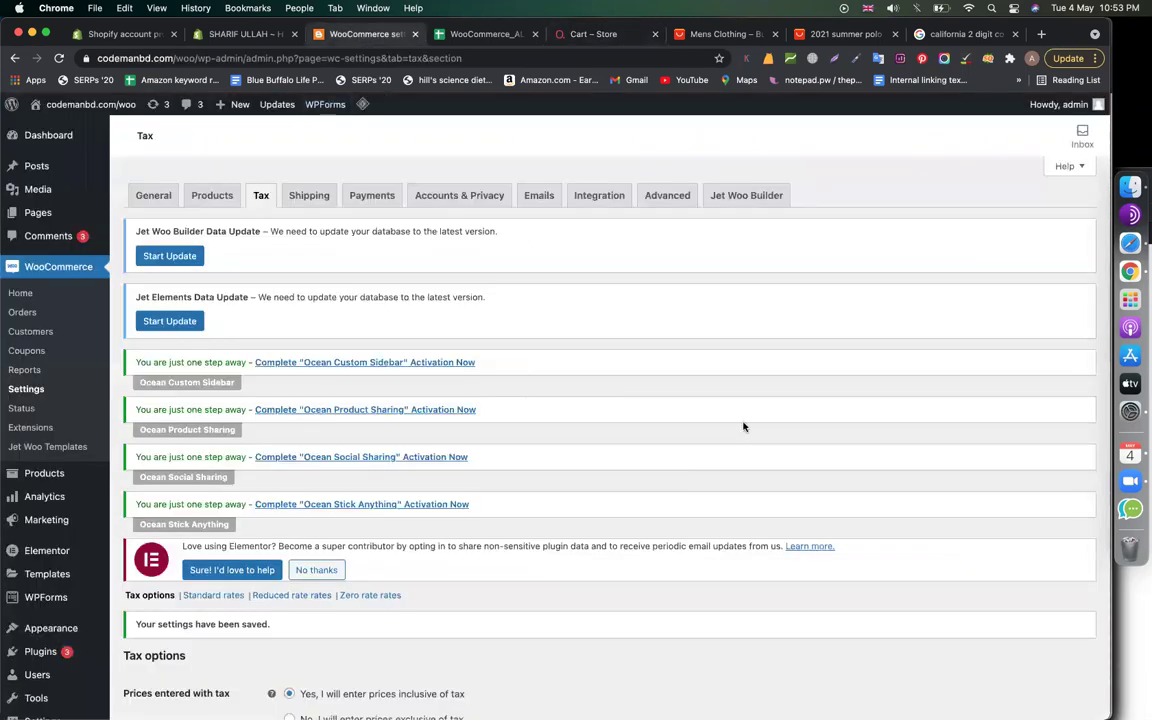
scroll(743, 427, "down", 5)
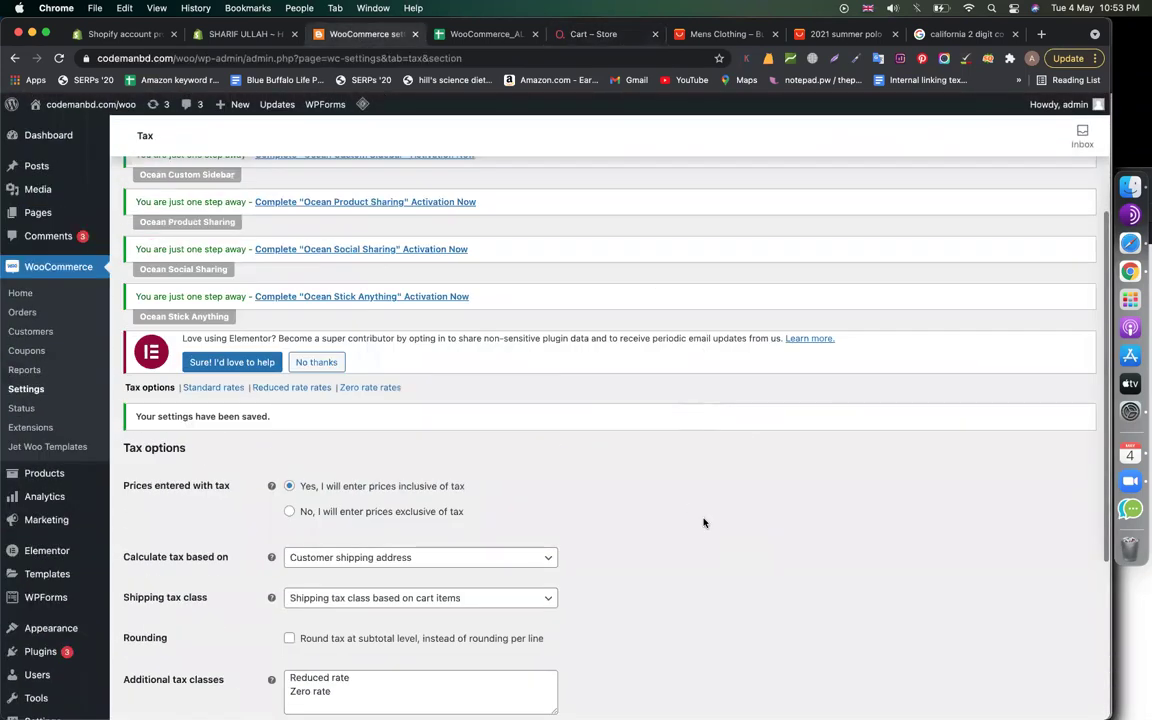